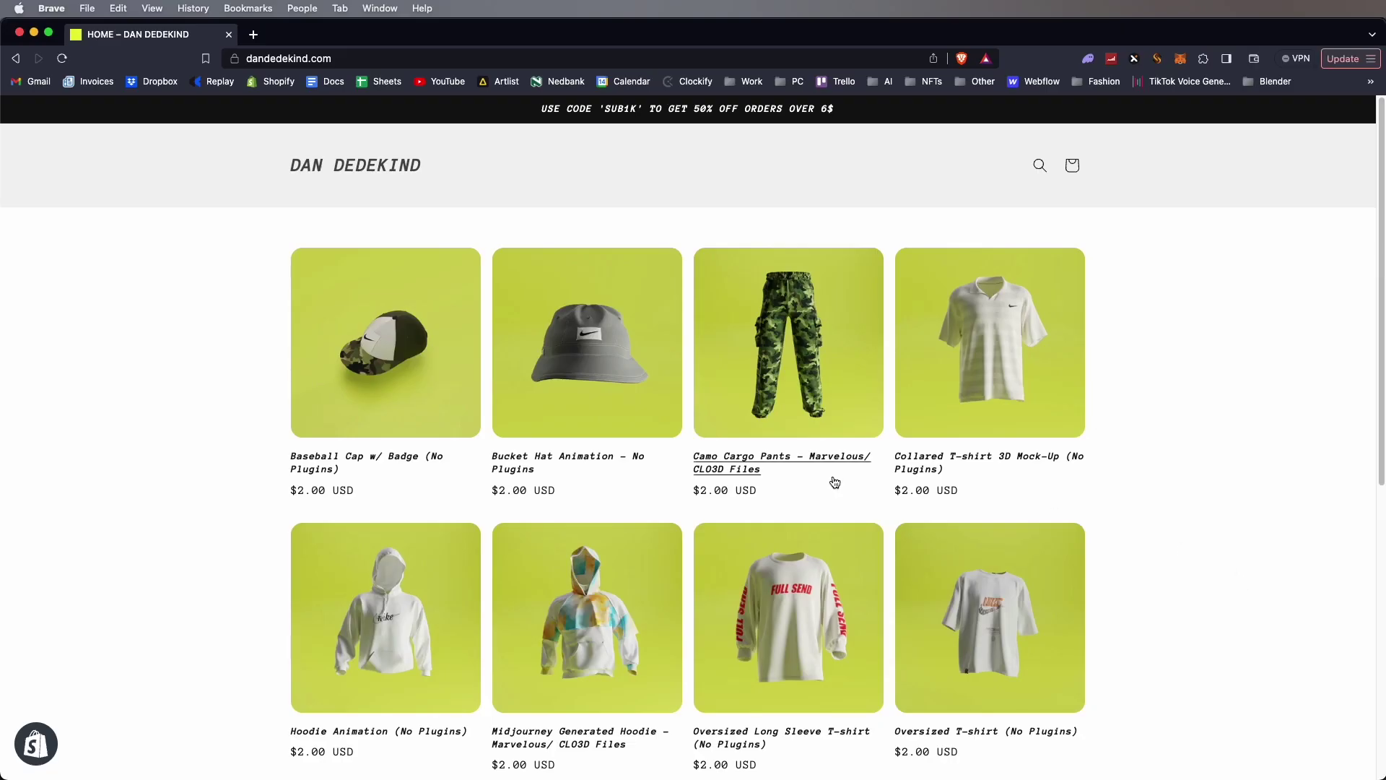
Open the 'Baseball Cap w/ Badge (No Plugins)' product page from the store homepage
{"action": "left_click", "coordinate": [315, 463]}
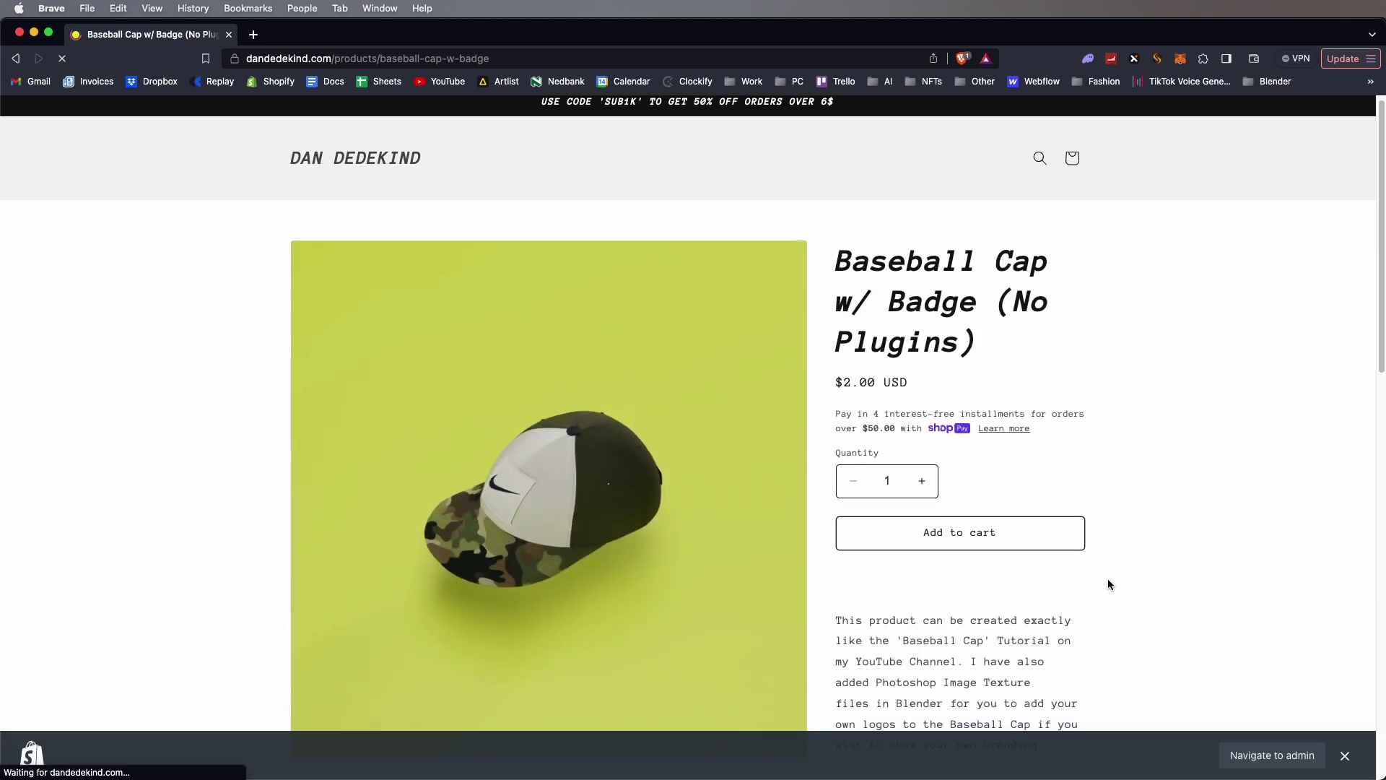
{"action": "scroll", "coordinate": [1107, 579], "scroll_direction": "down", "scroll_amount": 5}
{"action": "scroll", "coordinate": [1094, 531], "scroll_direction": "up", "scroll_amount": 3}
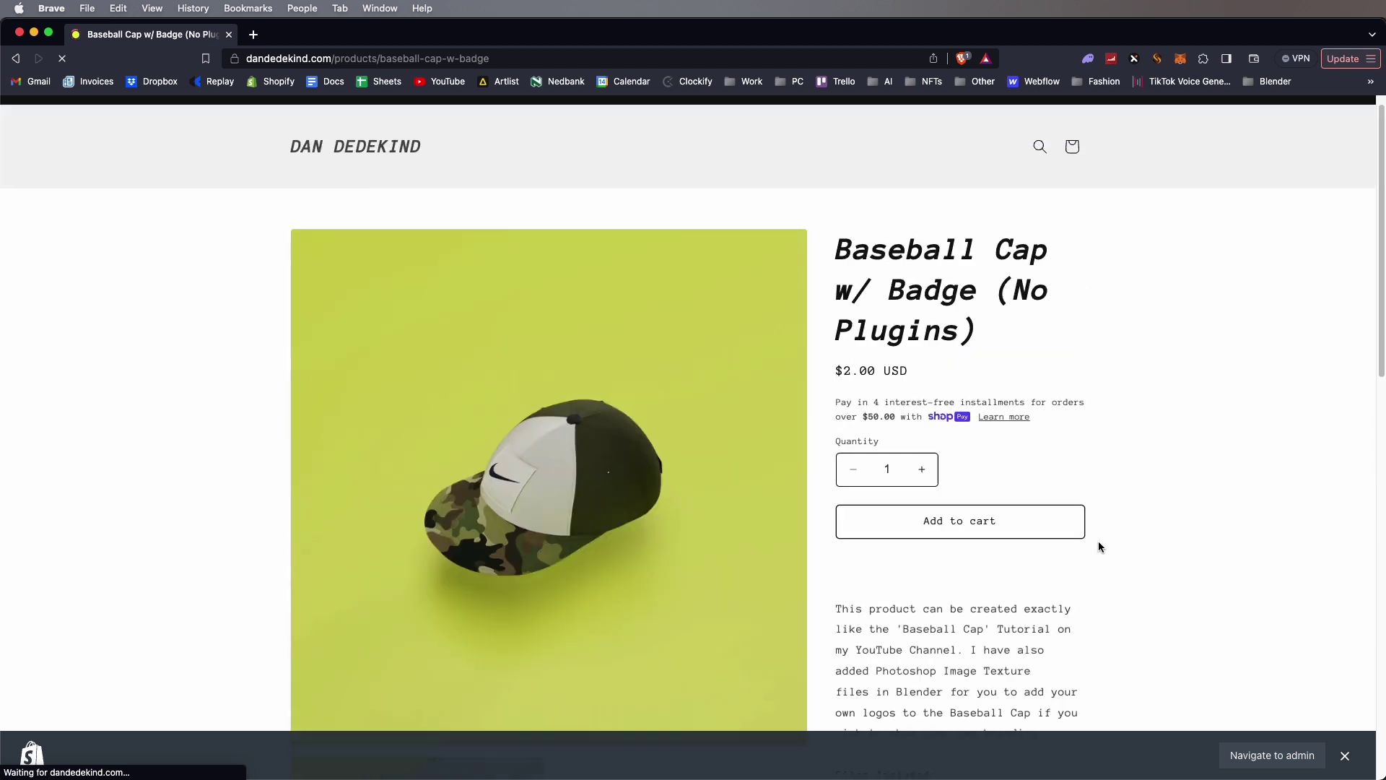
{"action": "scroll", "coordinate": [1040, 563], "scroll_direction": "down", "scroll_amount": 5}
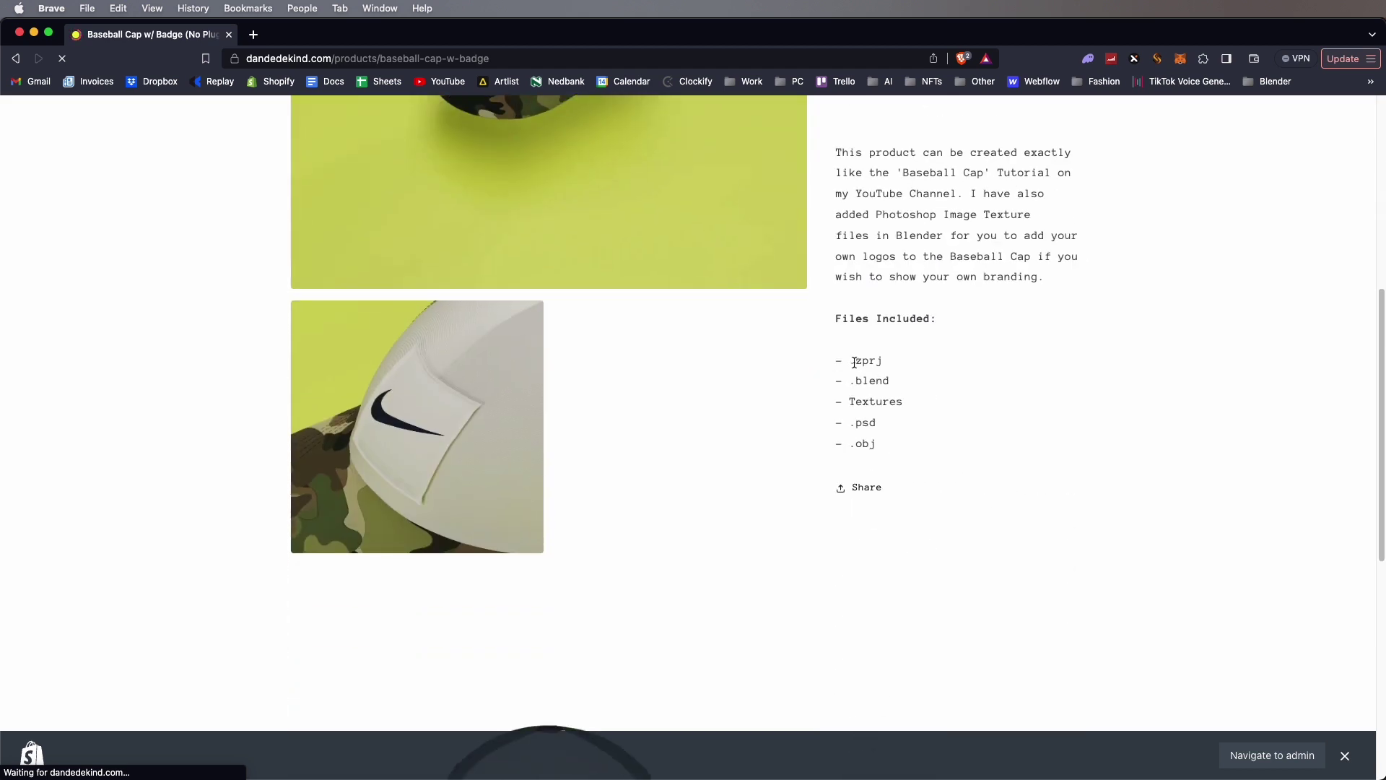
{"action": "left_click_drag", "start_coordinate": [854, 361], "coordinate": [873, 366]}
{"action": "scroll", "coordinate": [930, 365], "scroll_direction": "up", "scroll_amount": 3}
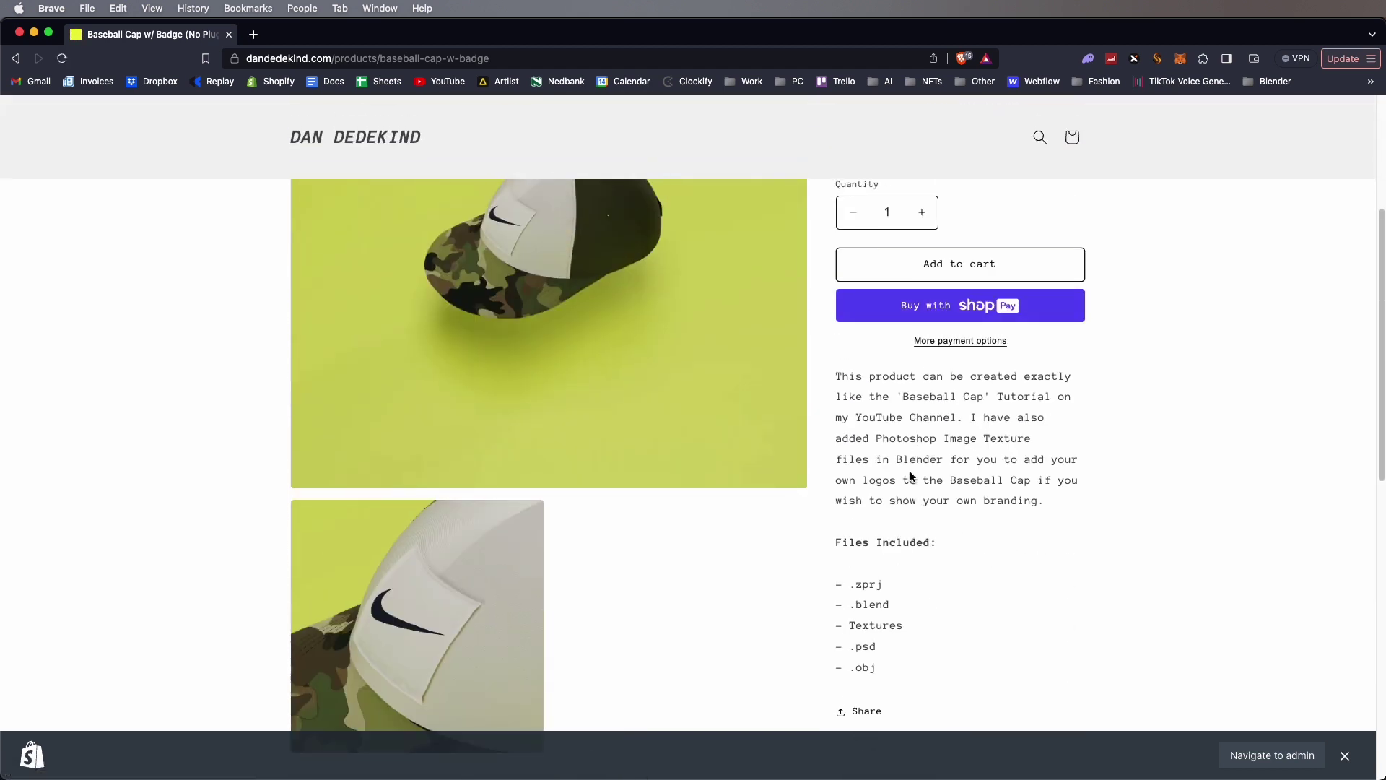
{"action": "scroll", "coordinate": [895, 557], "scroll_direction": "down", "scroll_amount": 1}
{"action": "scroll", "coordinate": [881, 594], "scroll_direction": "down", "scroll_amount": 1}
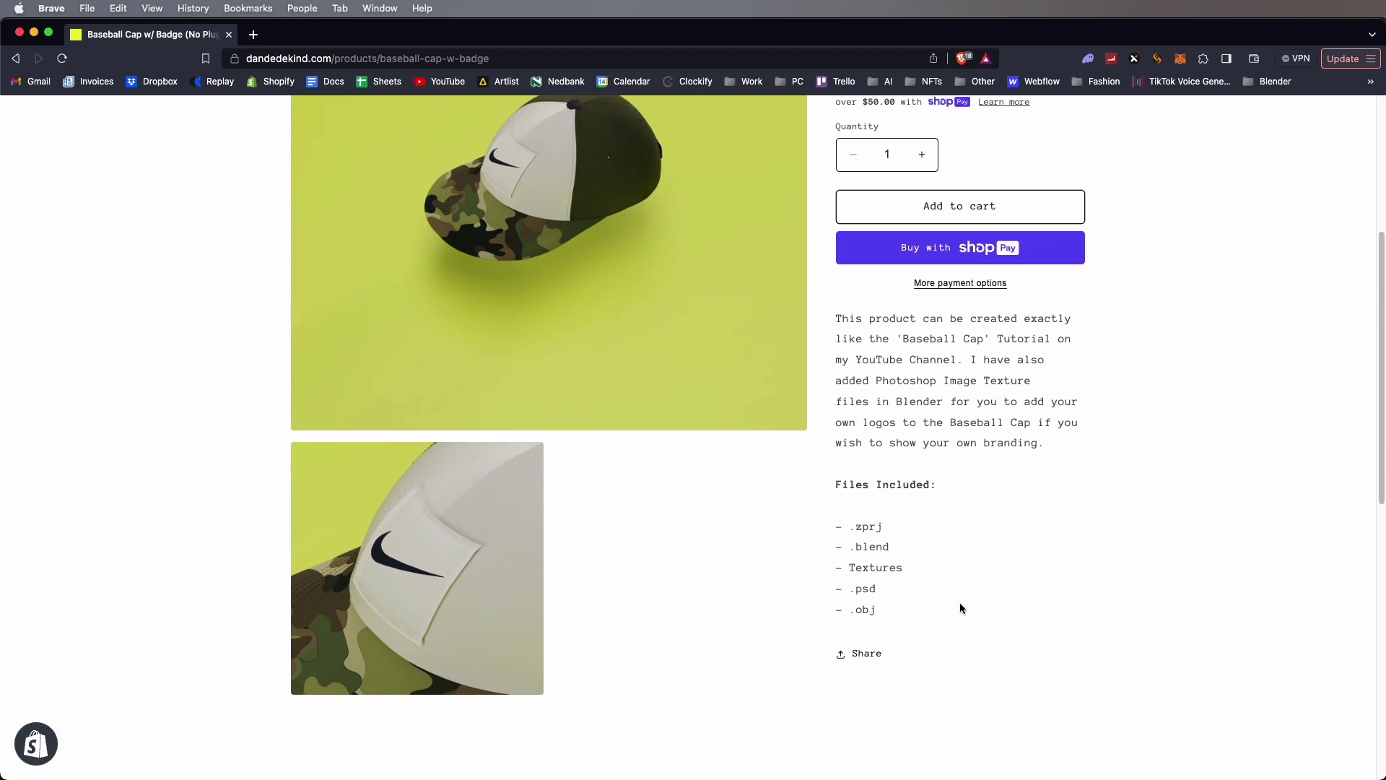
{"action": "scroll", "coordinate": [976, 532], "scroll_direction": "up", "scroll_amount": 4}
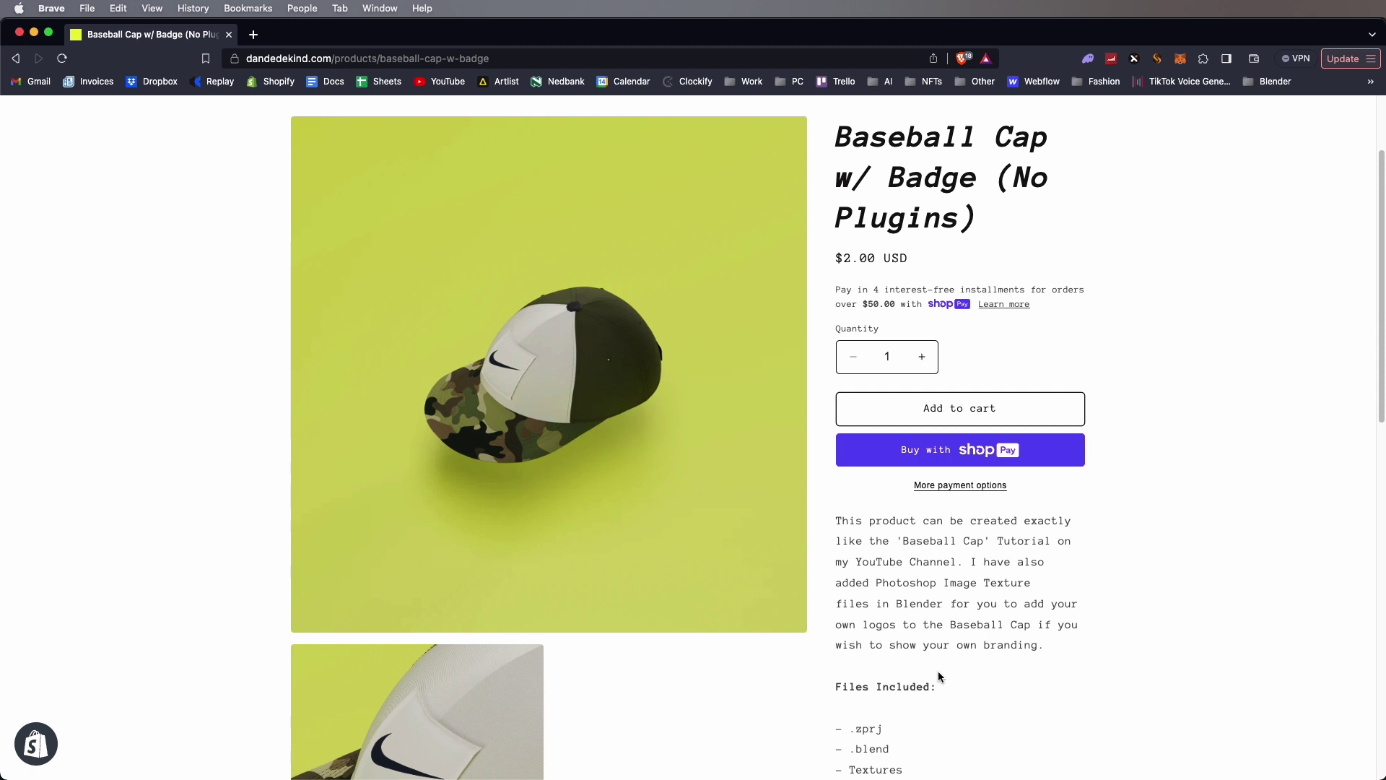
{"action": "scroll", "coordinate": [938, 673], "scroll_direction": "up", "scroll_amount": 2}
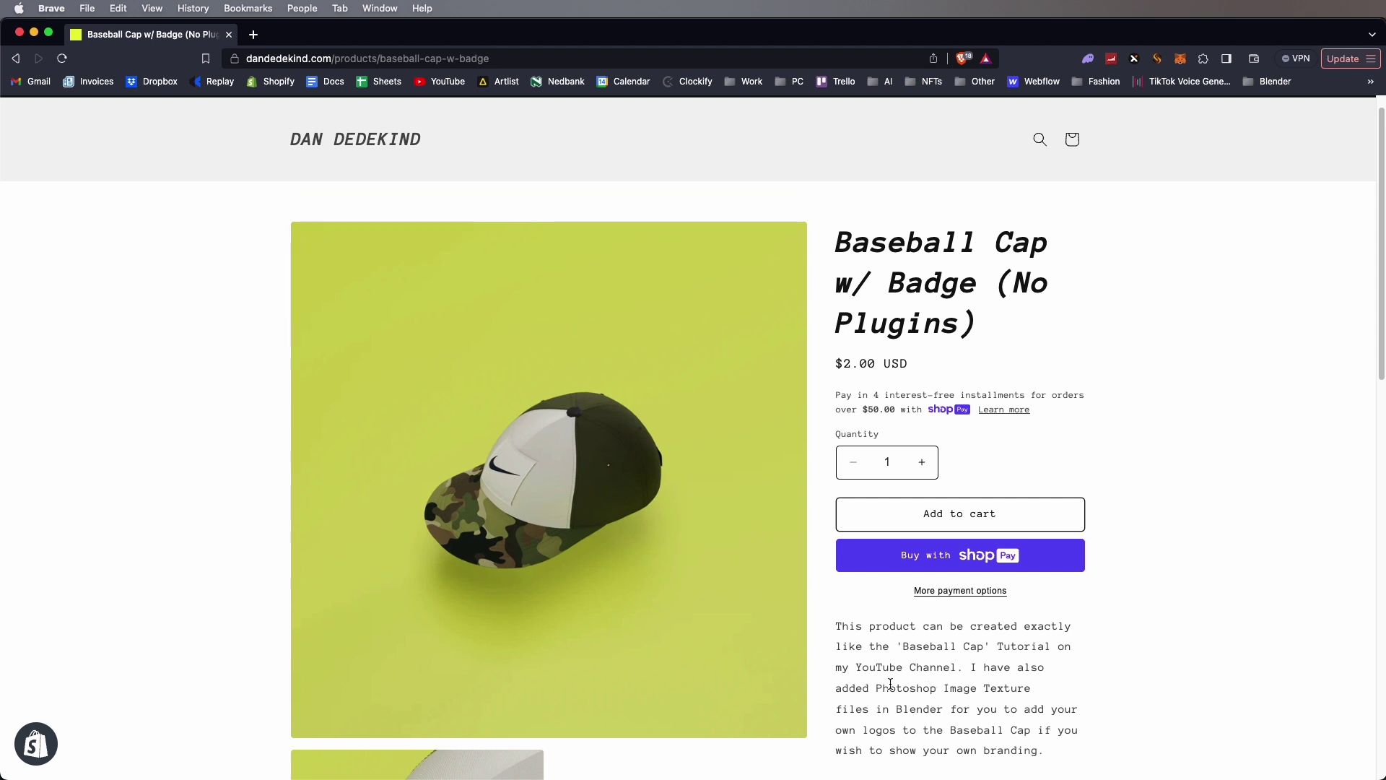
{"action": "scroll", "coordinate": [901, 677], "scroll_direction": "down", "scroll_amount": 1}
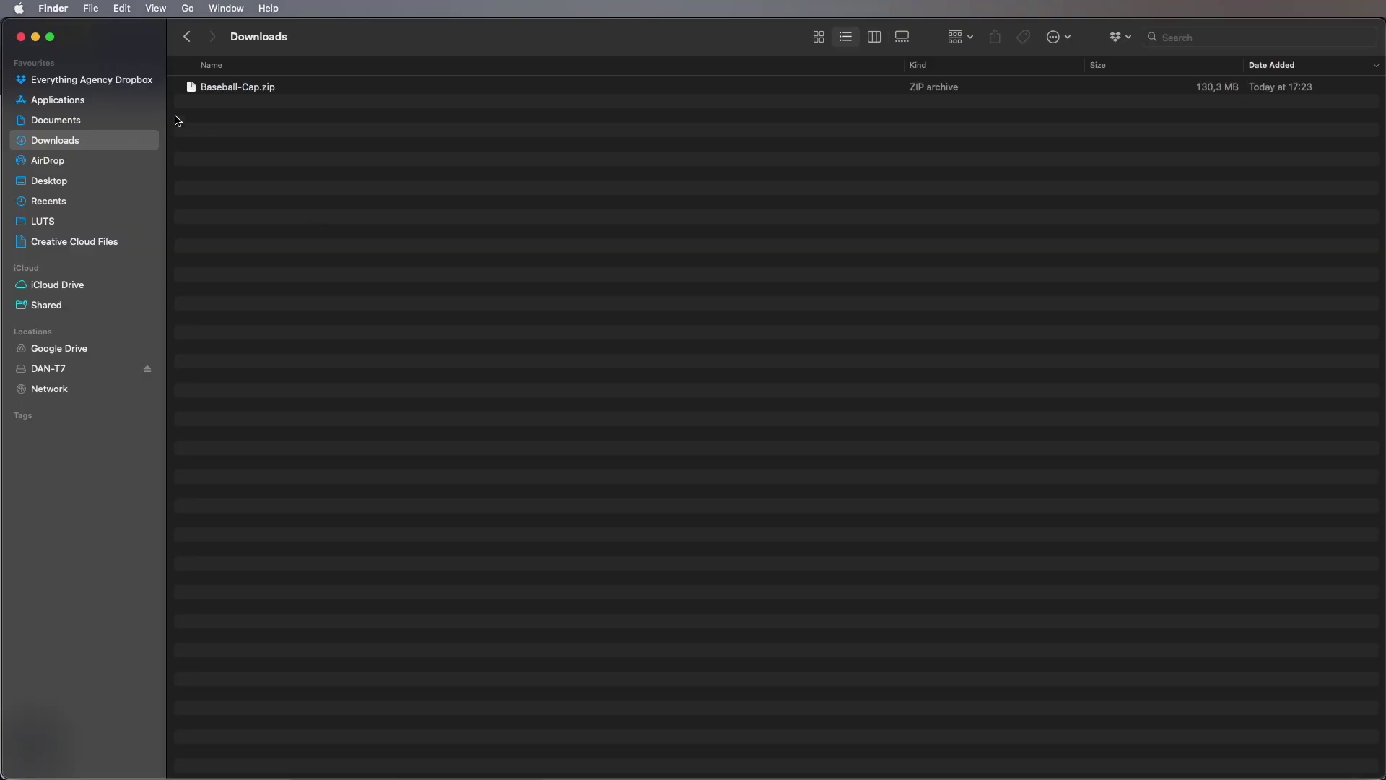
Extract Baseball-Cap.zip in the Downloads folder
{"action": "right_click", "coordinate": [234, 87]}
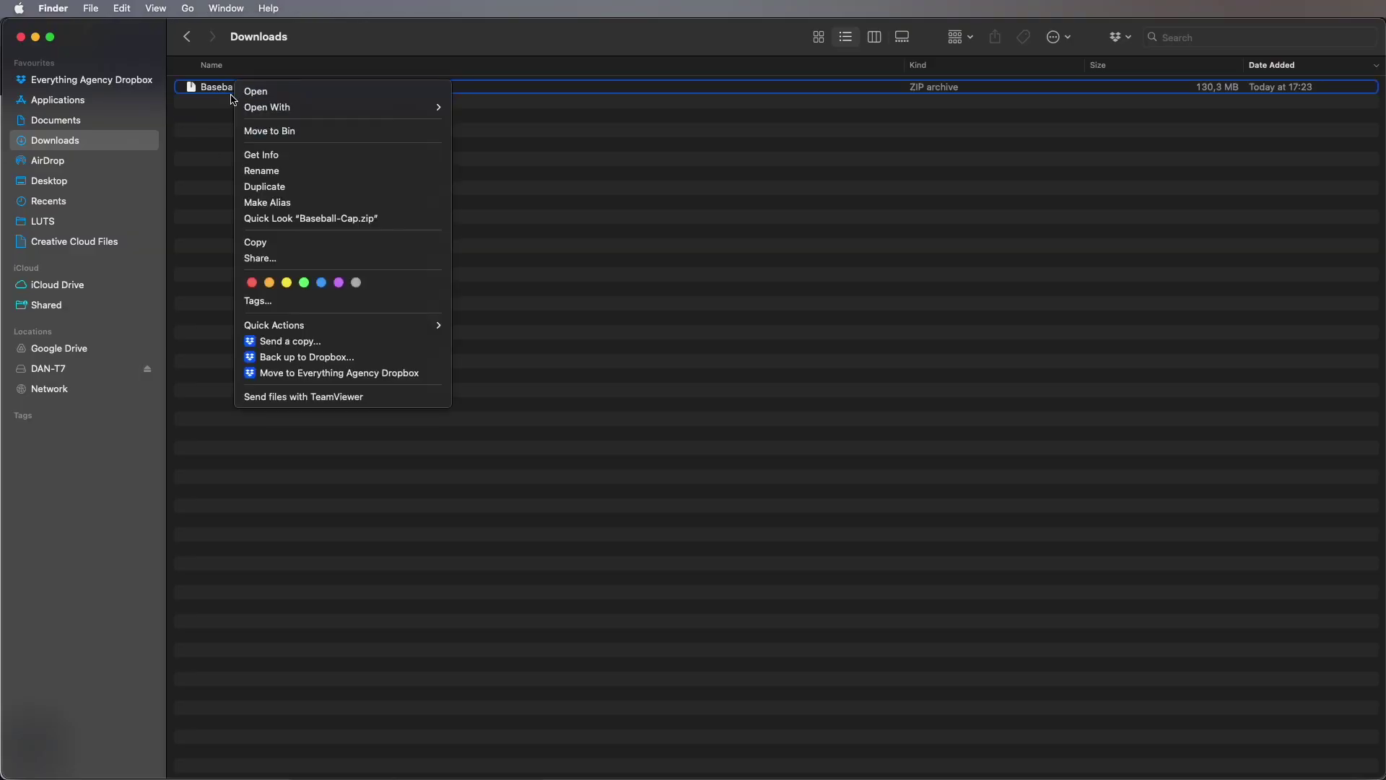
{"action": "left_click", "coordinate": [222, 148]}
{"action": "double_click", "coordinate": [213, 88]}
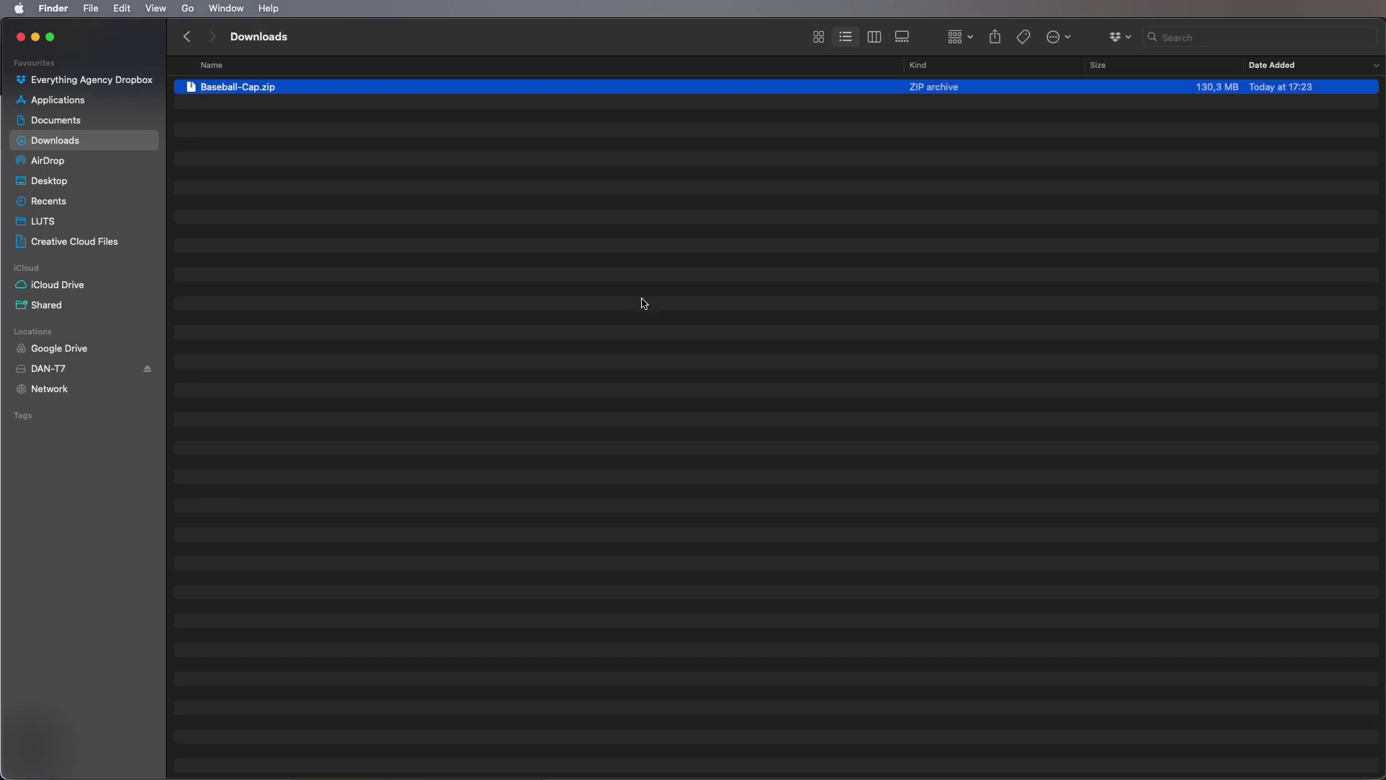
Expand the extracted folder and browse its Texture, Project-Files, Other and Design contents
{"action": "key", "text": "alt+Right"}
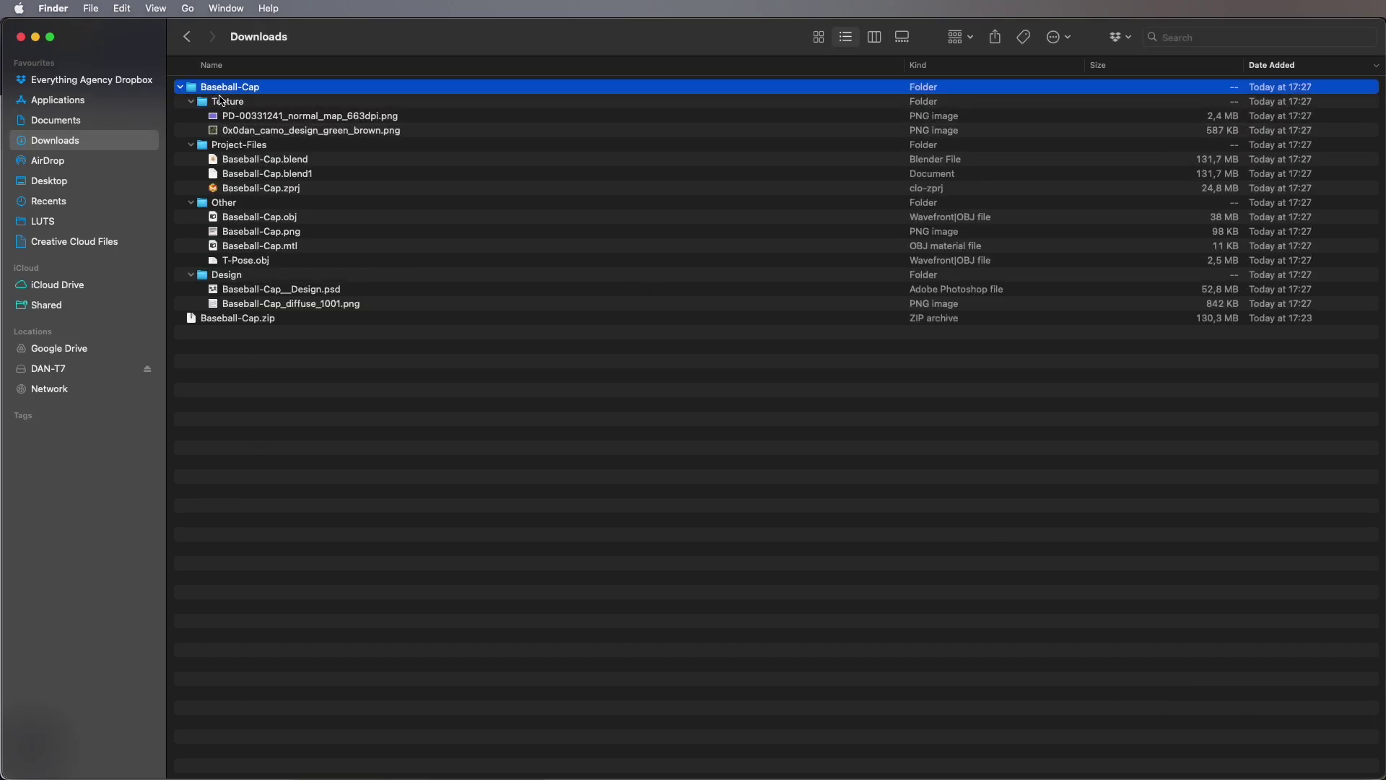
{"action": "left_click", "coordinate": [220, 100]}
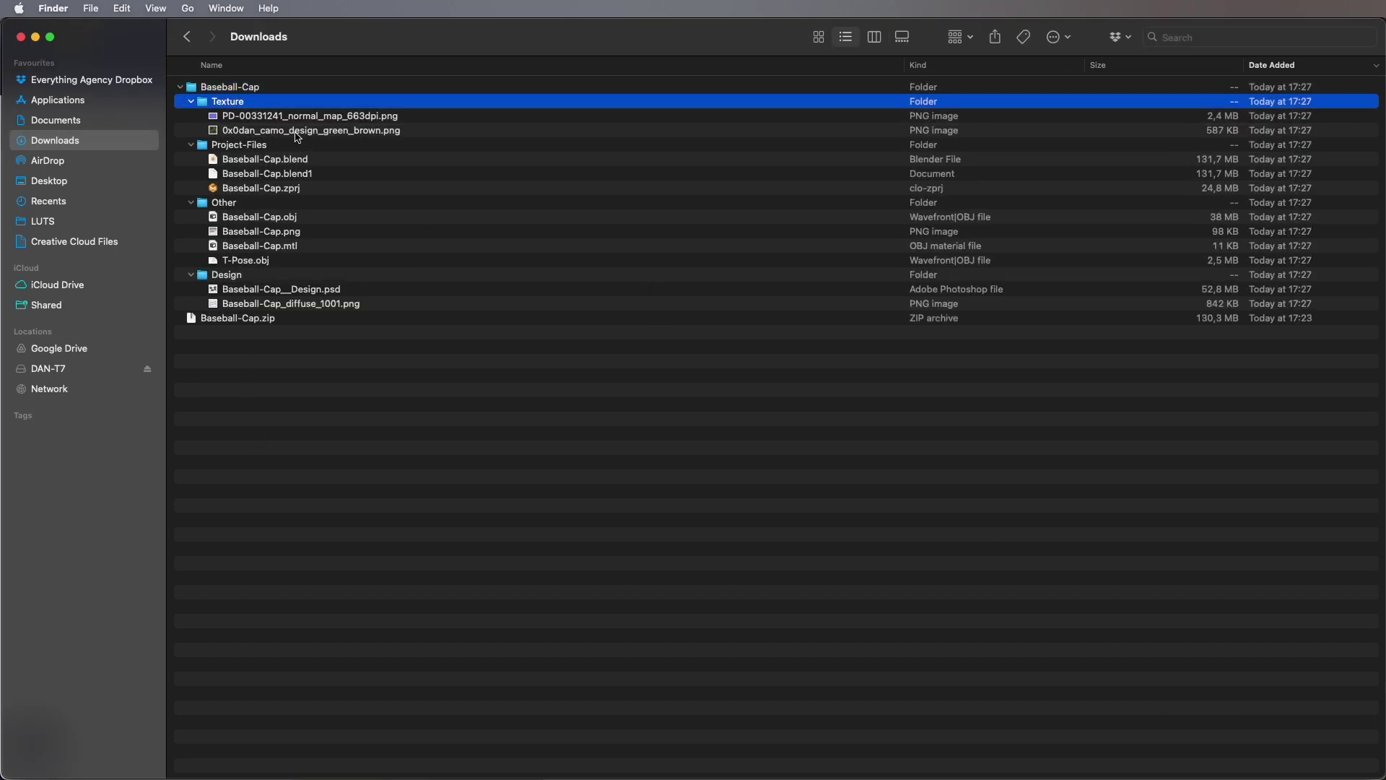
{"action": "left_click", "coordinate": [254, 145]}
{"action": "left_click", "coordinate": [257, 207]}
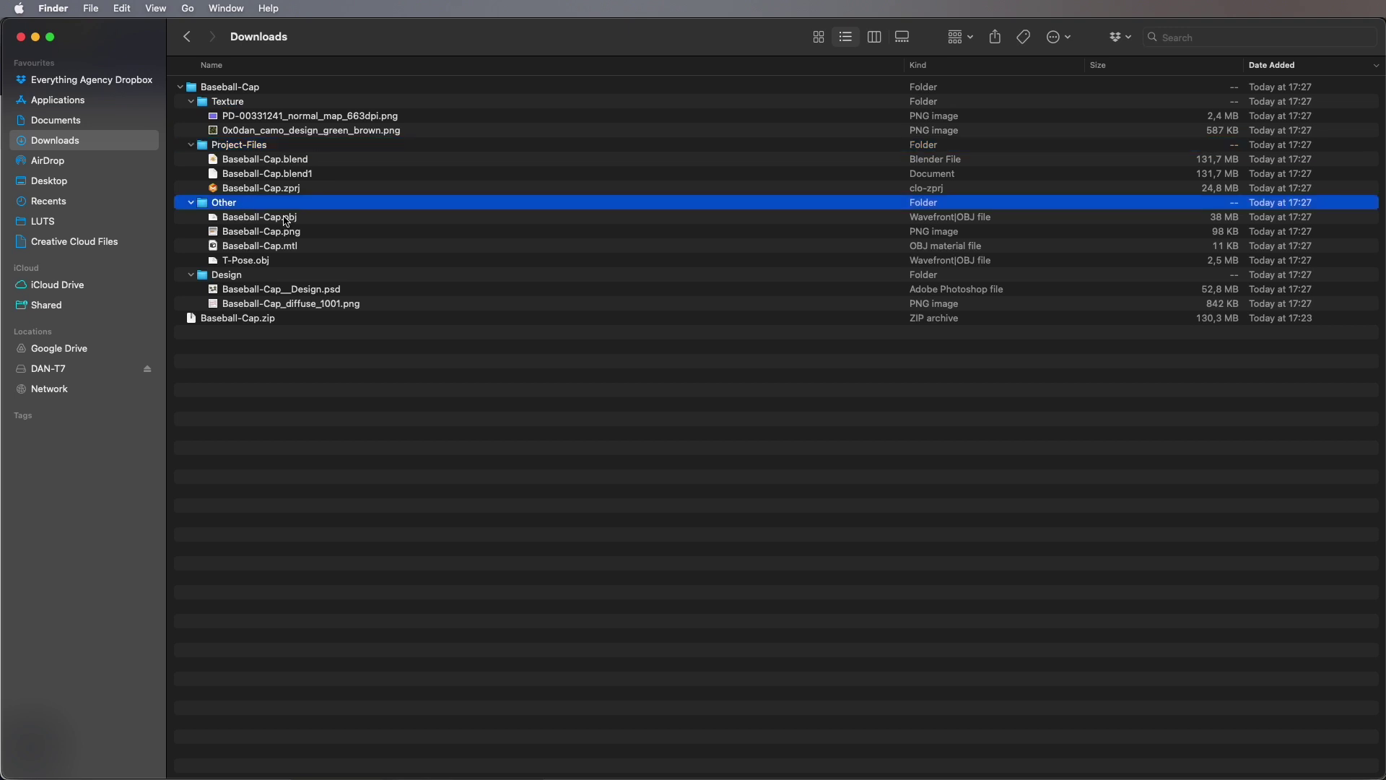
{"action": "left_click", "coordinate": [286, 221]}
{"action": "left_click", "coordinate": [266, 261]}
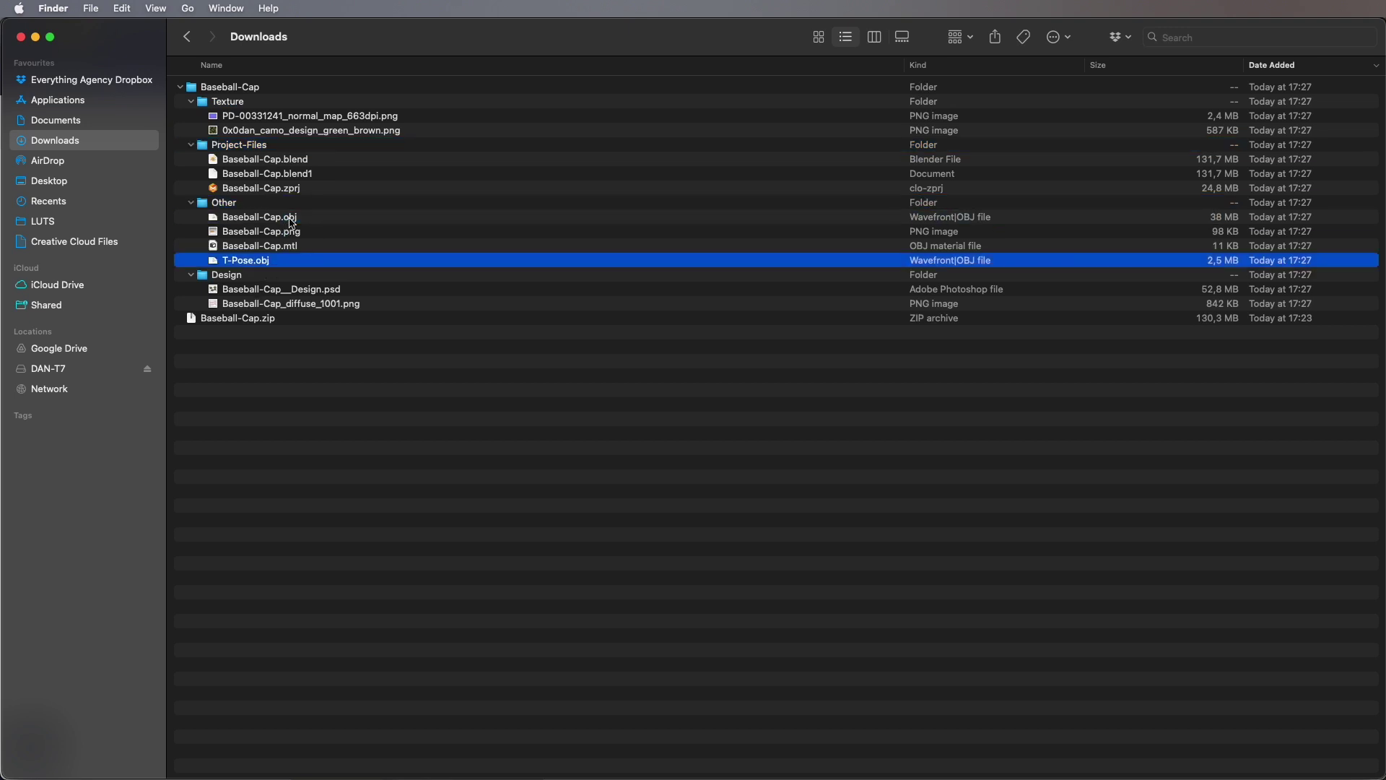
{"action": "left_click", "coordinate": [290, 222]}
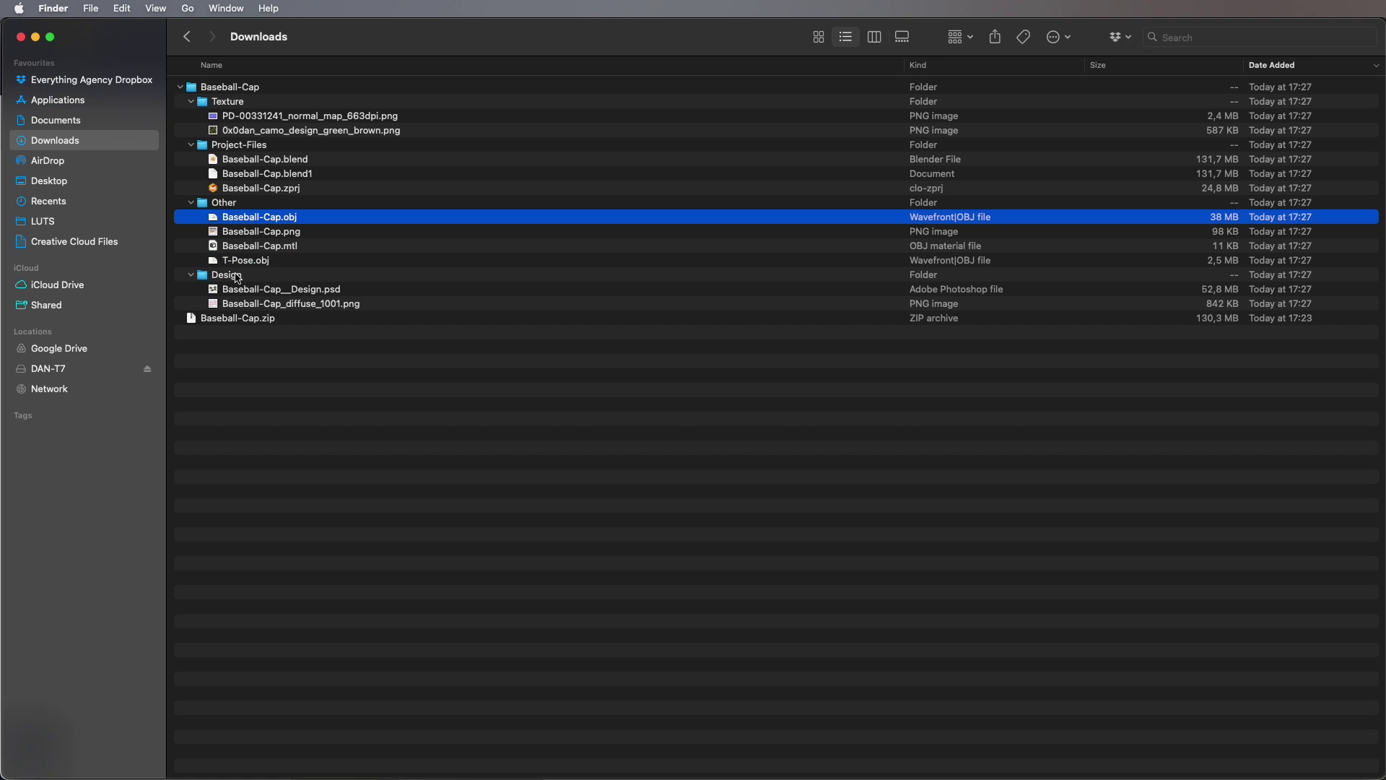
{"action": "left_click", "coordinate": [263, 280]}
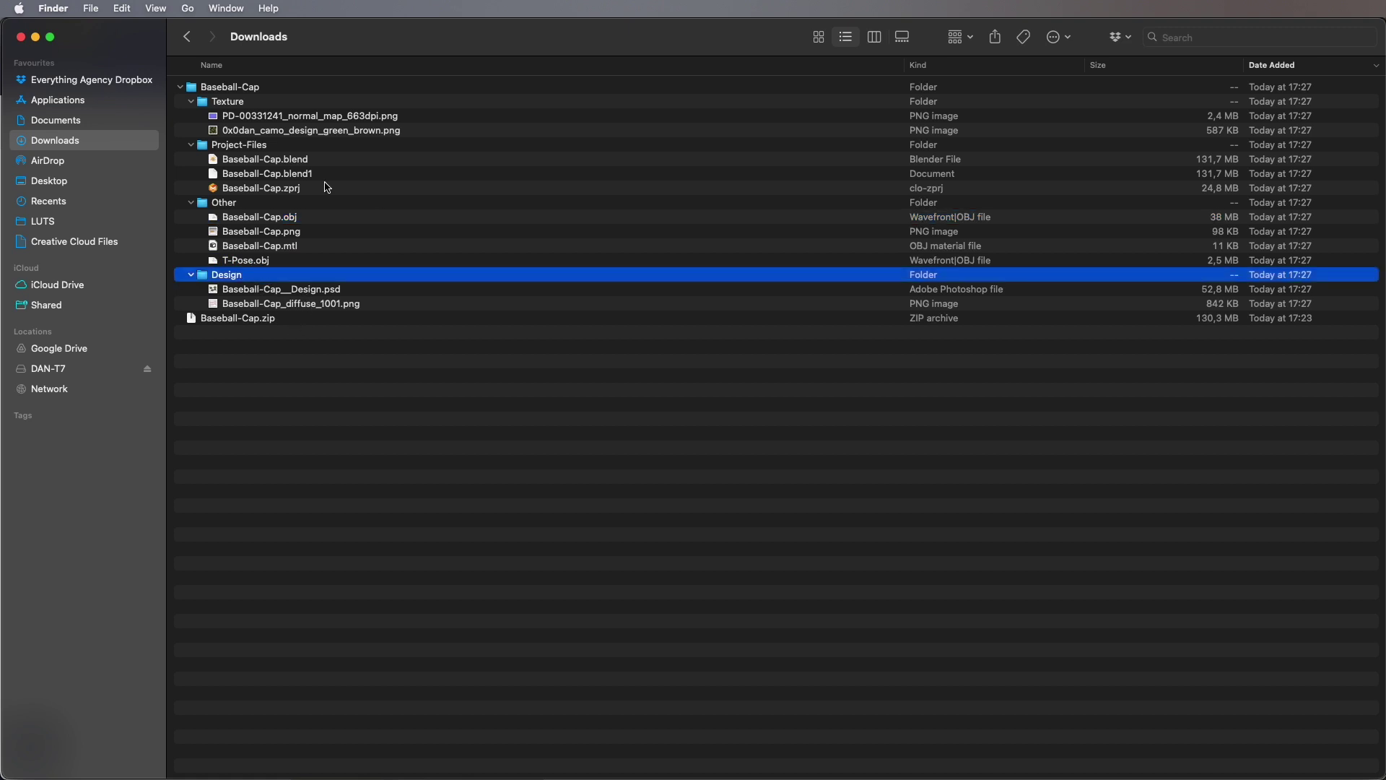
{"action": "left_click", "coordinate": [319, 541]}
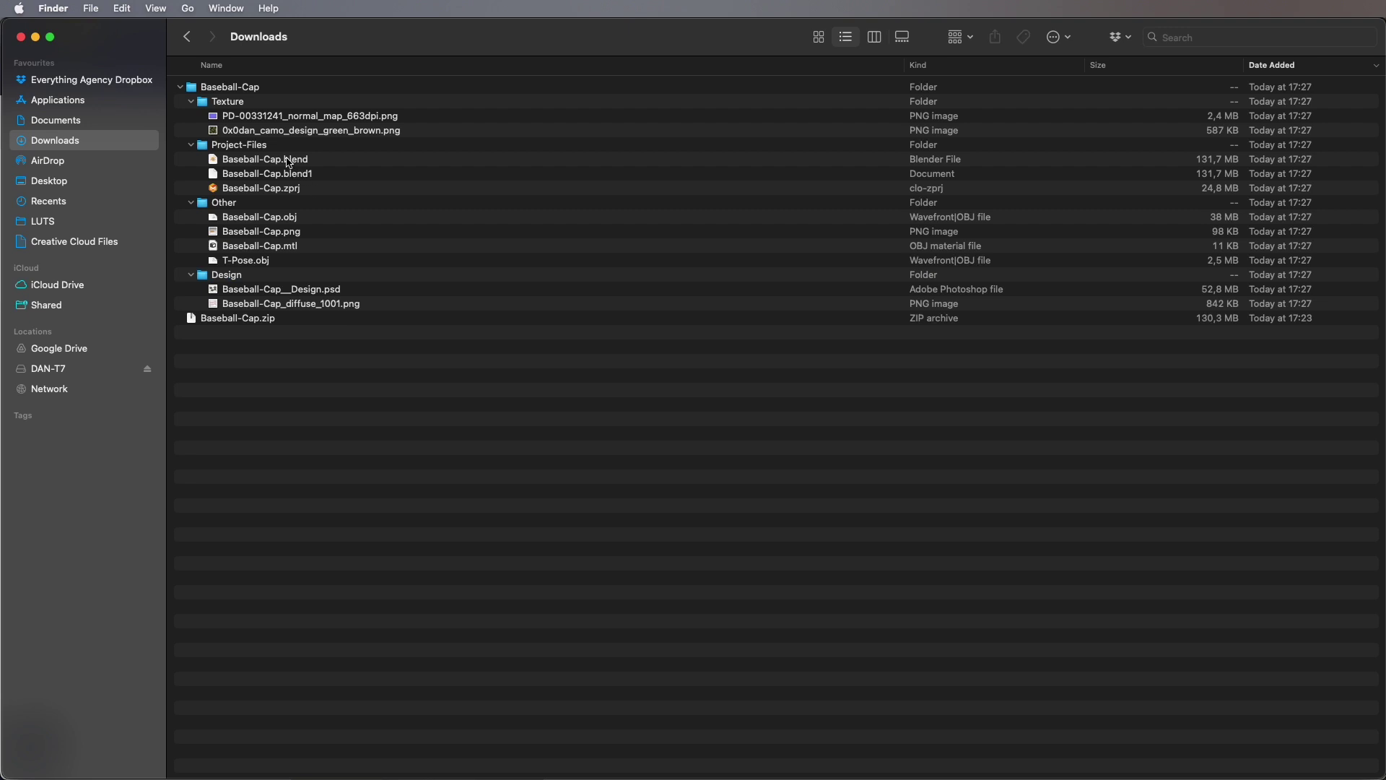
{"action": "scroll", "coordinate": [843, 344], "scroll_direction": "down", "scroll_amount": 1}
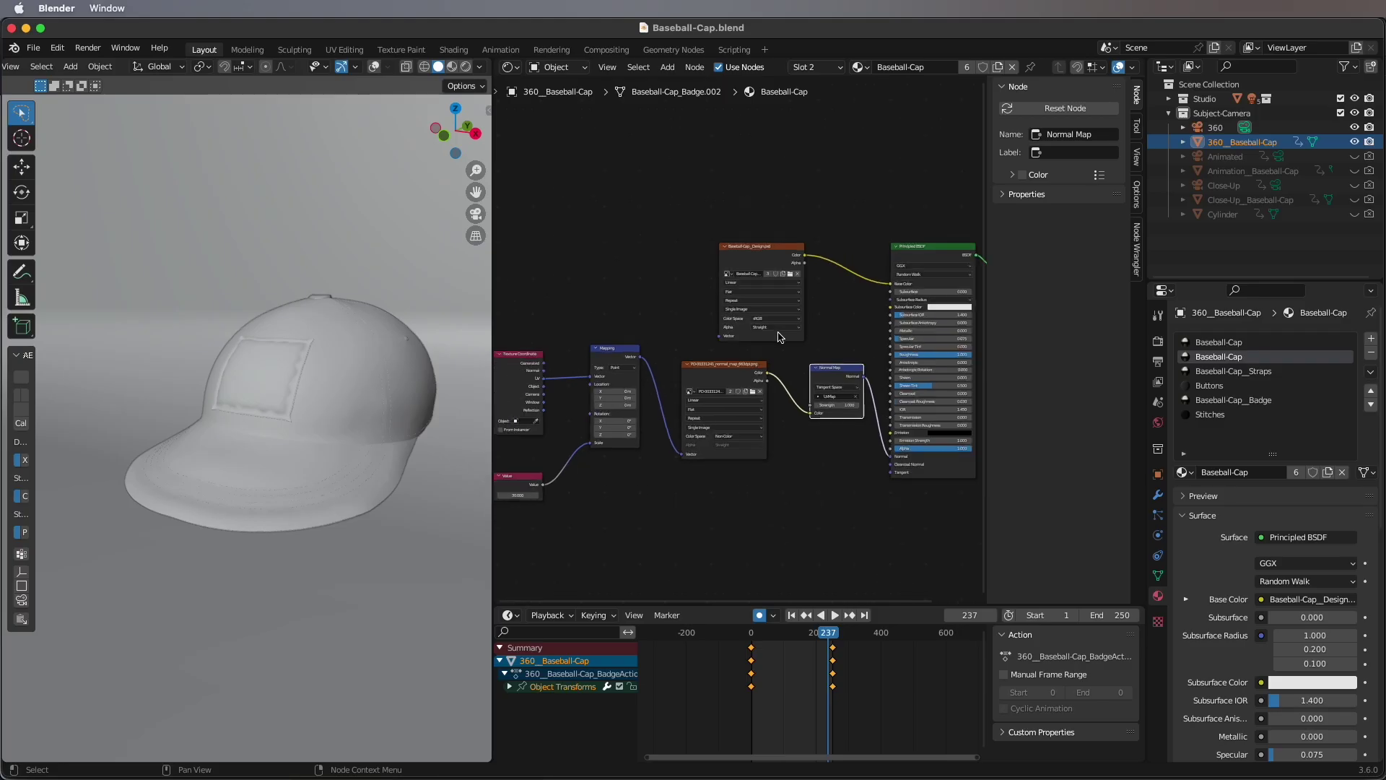
{"action": "scroll", "coordinate": [843, 345], "scroll_direction": "down", "scroll_amount": 1}
{"action": "scroll", "coordinate": [843, 344], "scroll_direction": "down", "scroll_amount": 1}
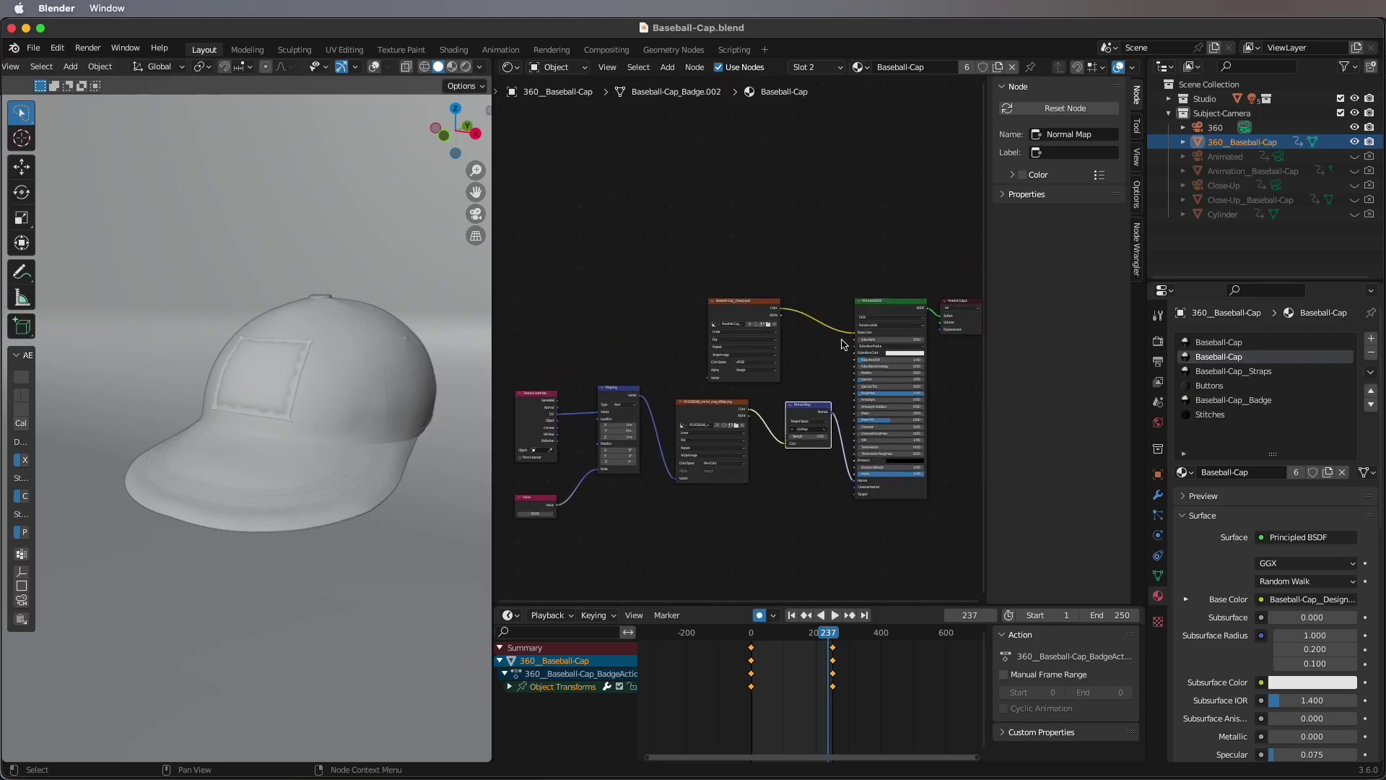
View the scene through the camera and delete the Cylinder object
{"action": "mouse_move", "coordinate": [350, 333]}
{"action": "middle_mouse_down"}
{"action": "mouse_move", "coordinate": [422, 395]}
{"action": "mouse_move", "coordinate": [399, 403]}
{"action": "mouse_move", "coordinate": [396, 378]}
{"action": "mouse_move", "coordinate": [379, 390]}
{"action": "mouse_move", "coordinate": [402, 356]}
{"action": "middle_mouse_up"}
{"action": "key", "text": "KP_0"}
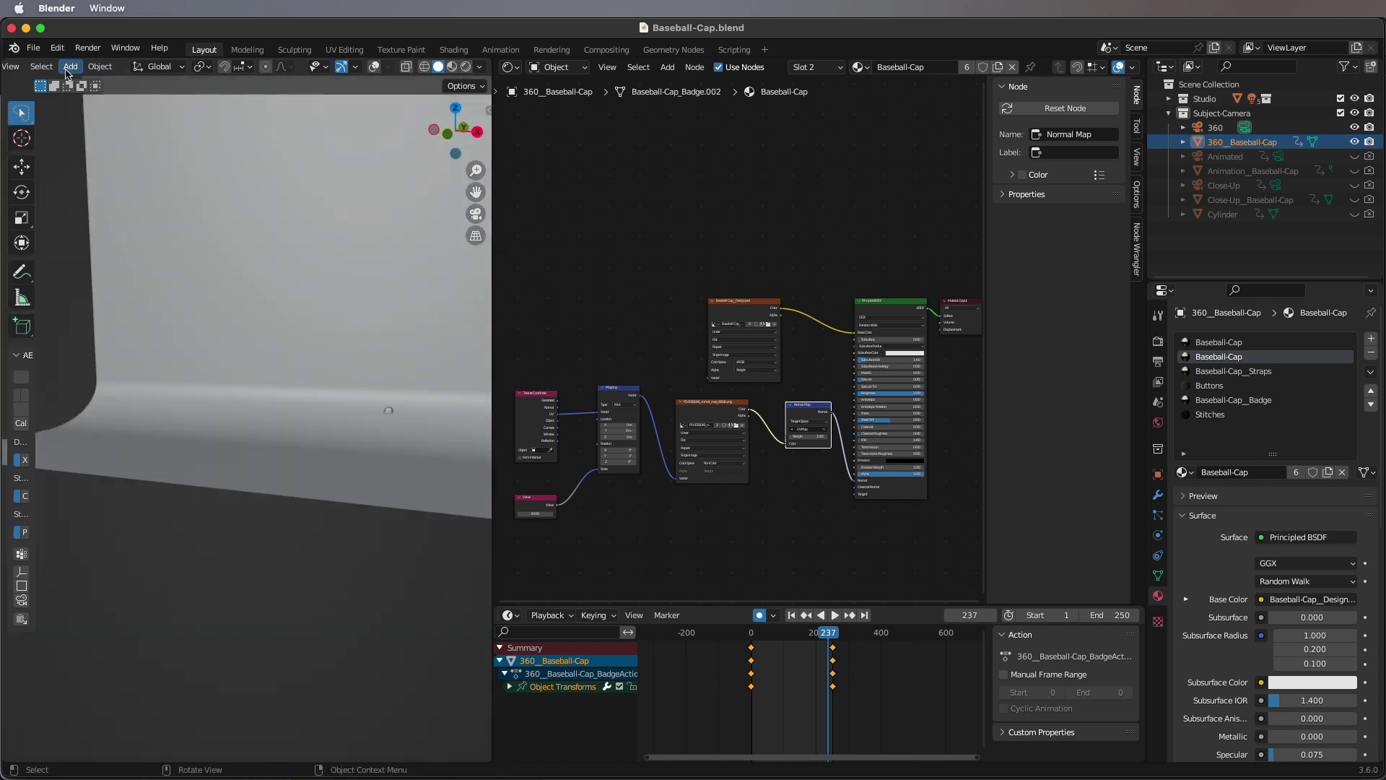
{"action": "scroll", "coordinate": [286, 374], "scroll_direction": "down", "scroll_amount": 1}
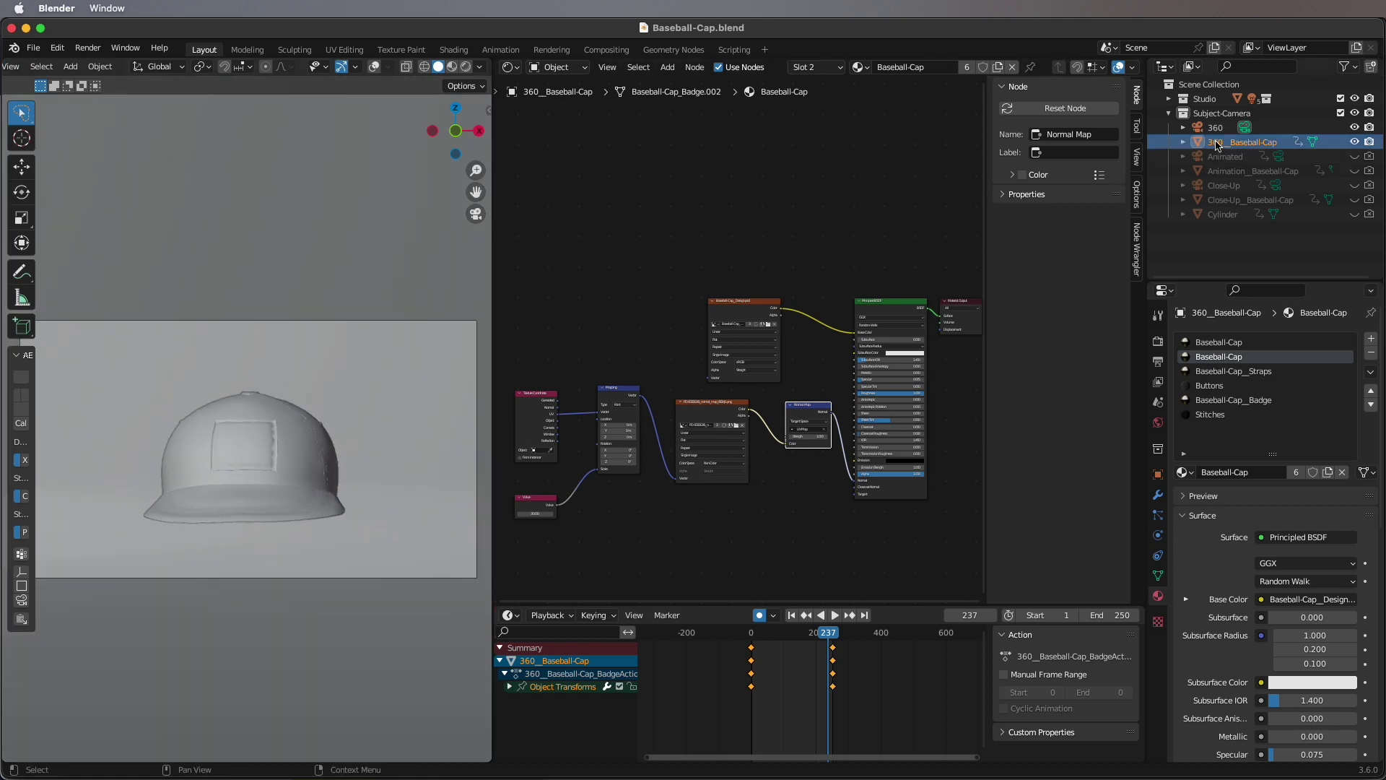
{"action": "left_click", "coordinate": [1245, 156]}
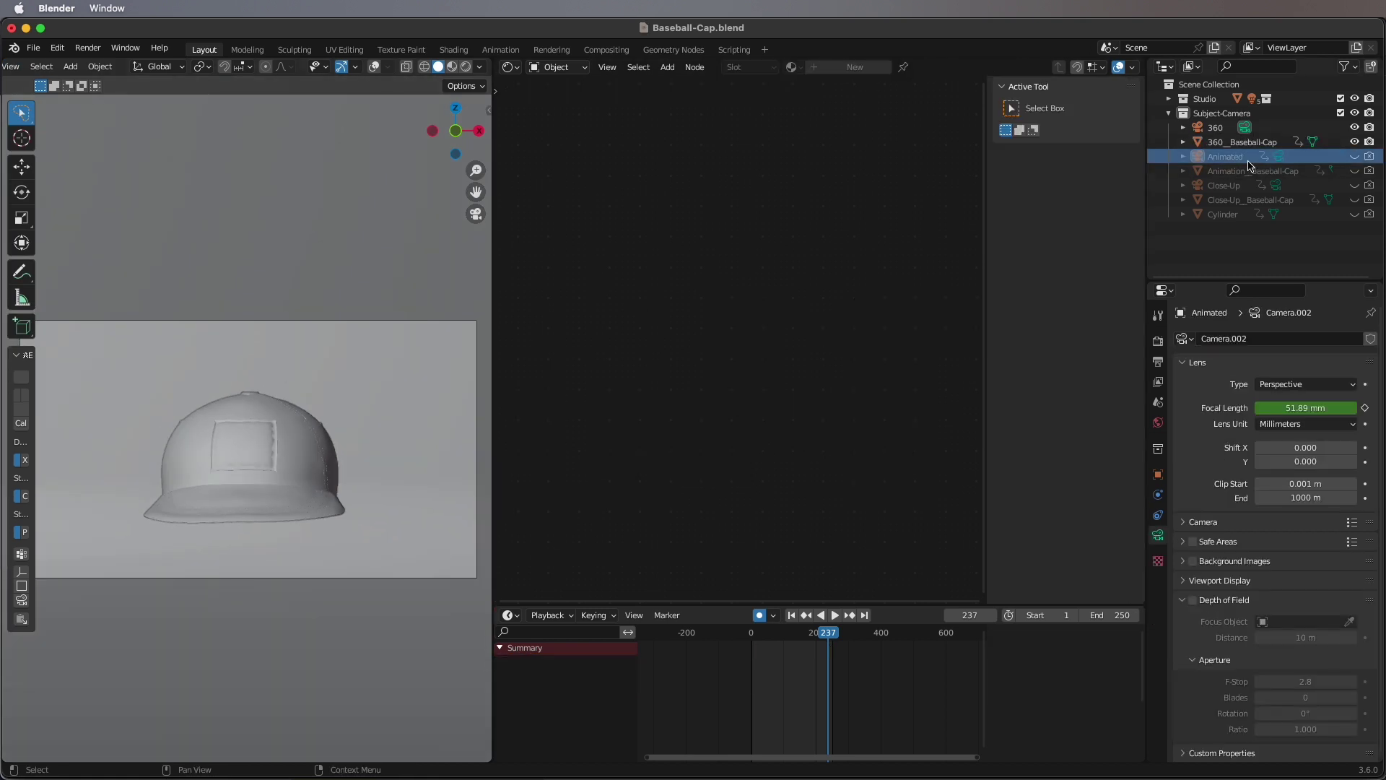
{"action": "left_click", "coordinate": [1235, 184]}
{"action": "right_click", "coordinate": [1229, 214]}
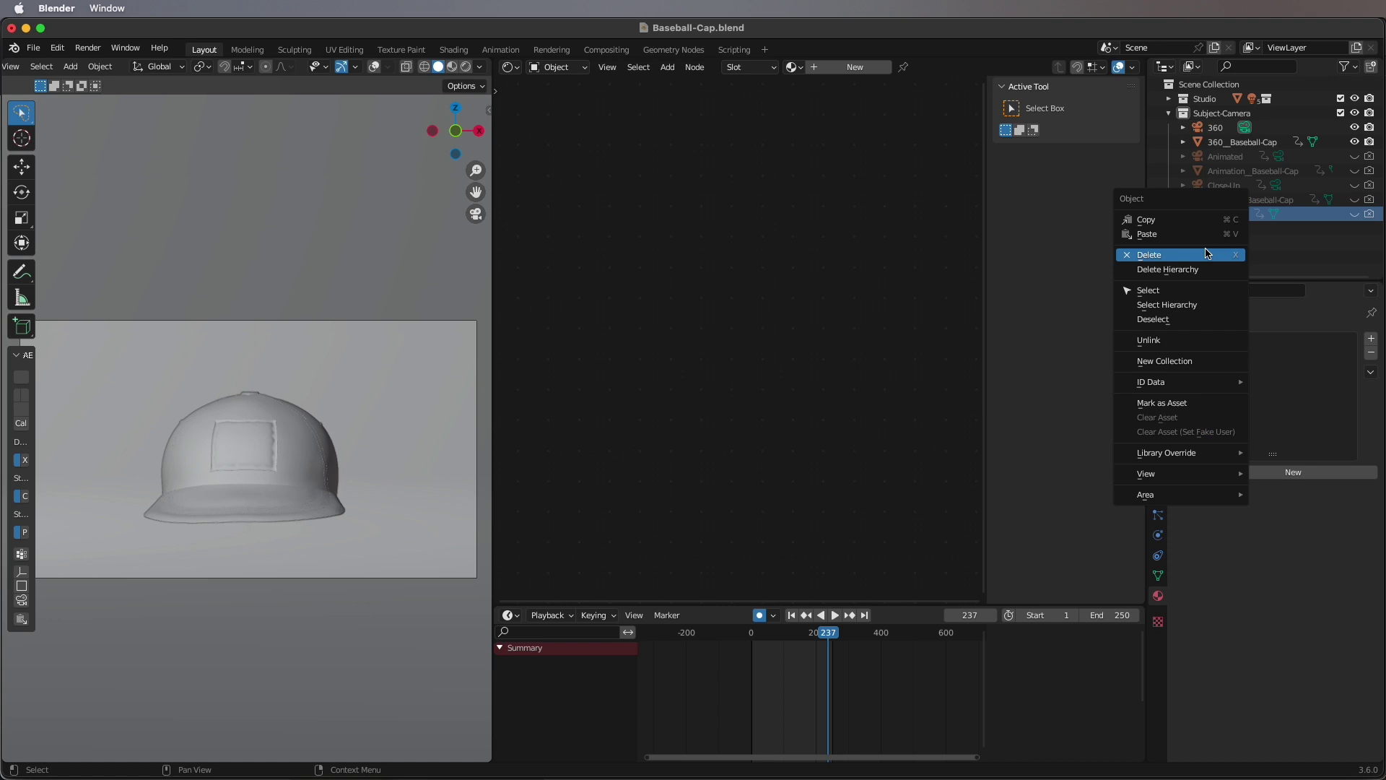
{"action": "left_click", "coordinate": [1206, 252]}
{"action": "left_click", "coordinate": [1219, 142]}
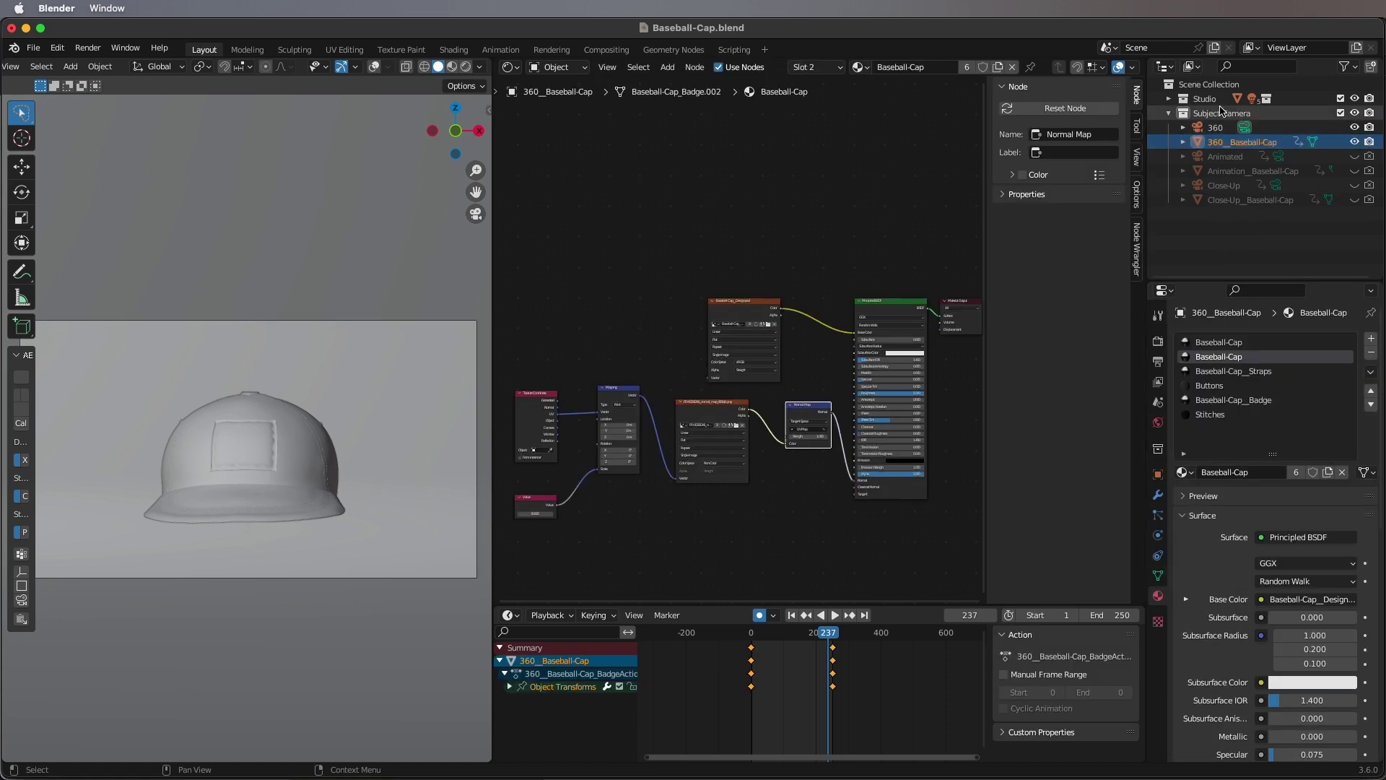
Scrub the timeline to frame 248 and toggle the 360 object's visibility off and on
{"action": "left_click", "coordinate": [780, 634]}
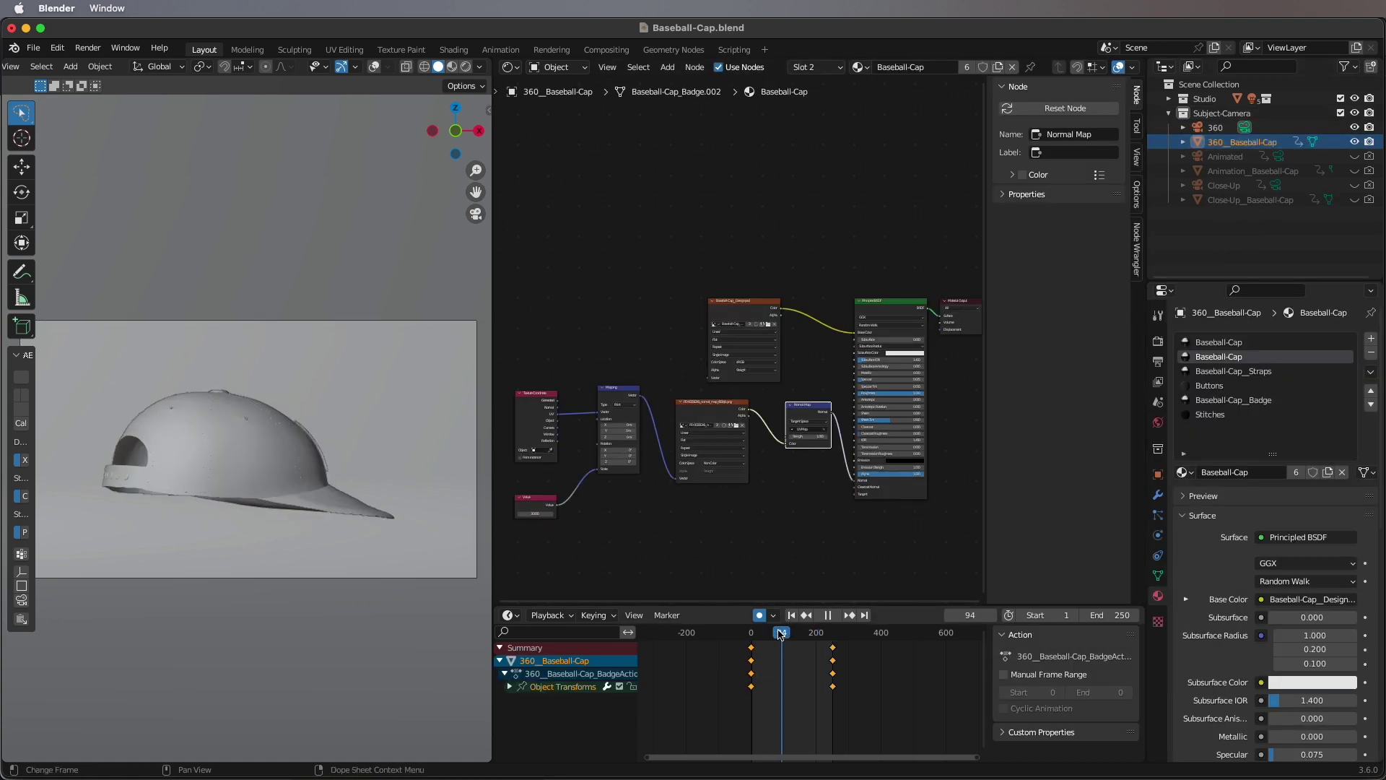
{"action": "left_click_drag", "start_coordinate": [781, 634], "coordinate": [831, 634]}
{"action": "key", "text": "space"}
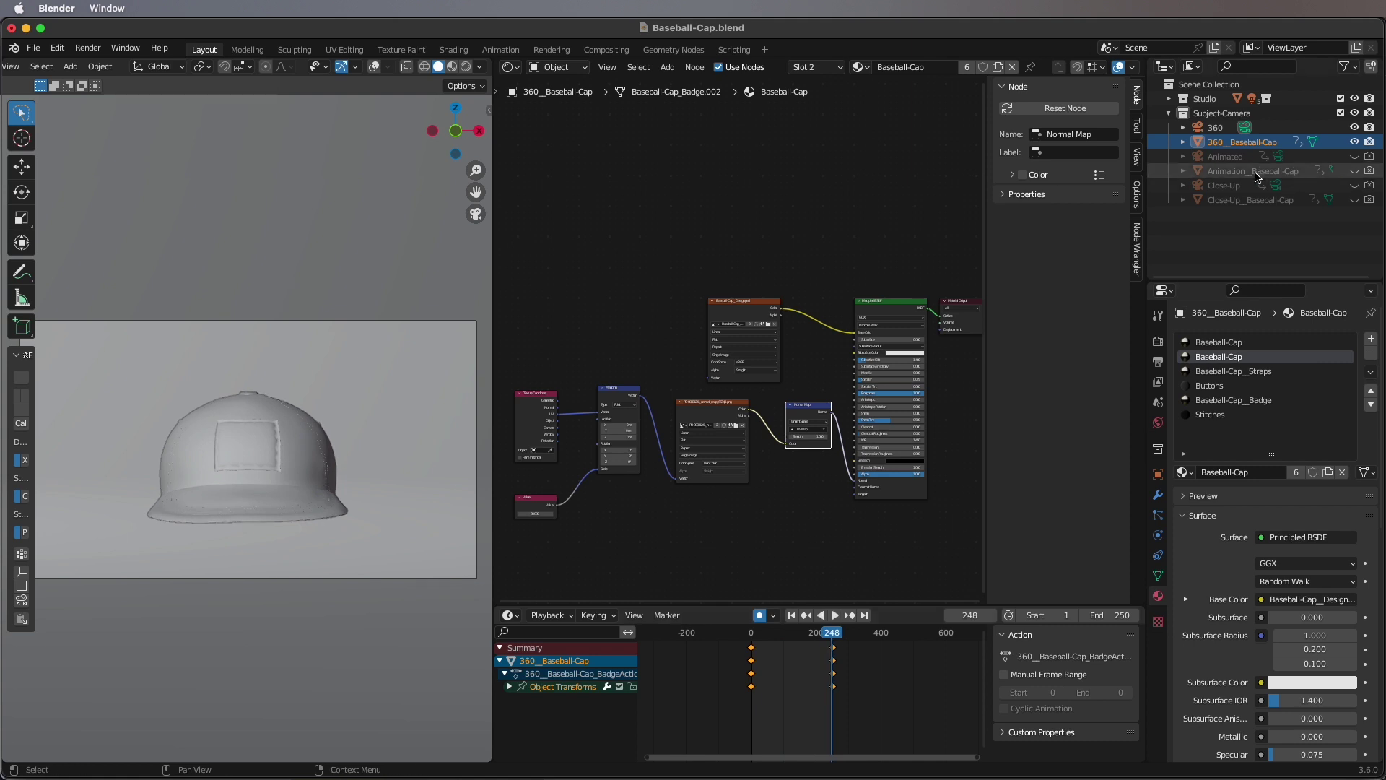
{"action": "left_click", "coordinate": [1354, 127]}
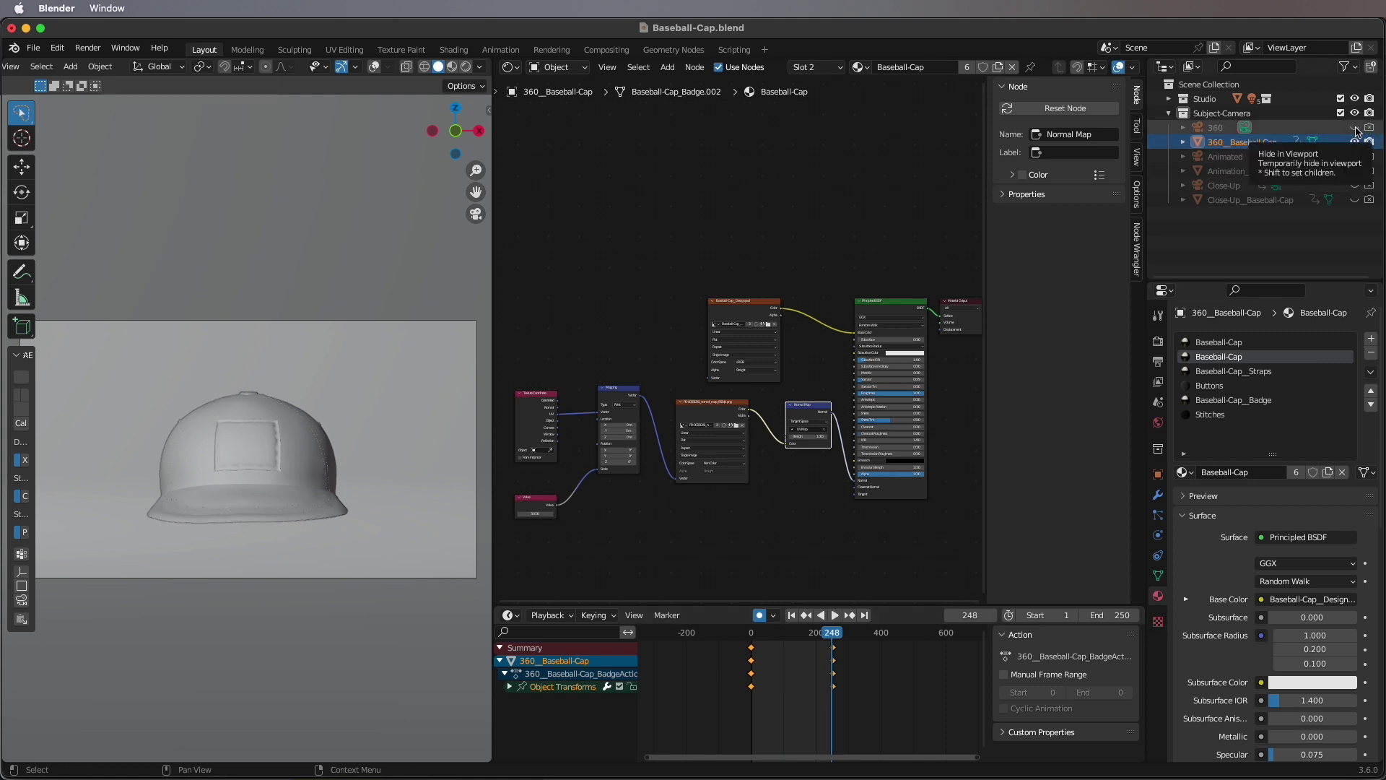
{"action": "left_click", "coordinate": [1355, 127]}
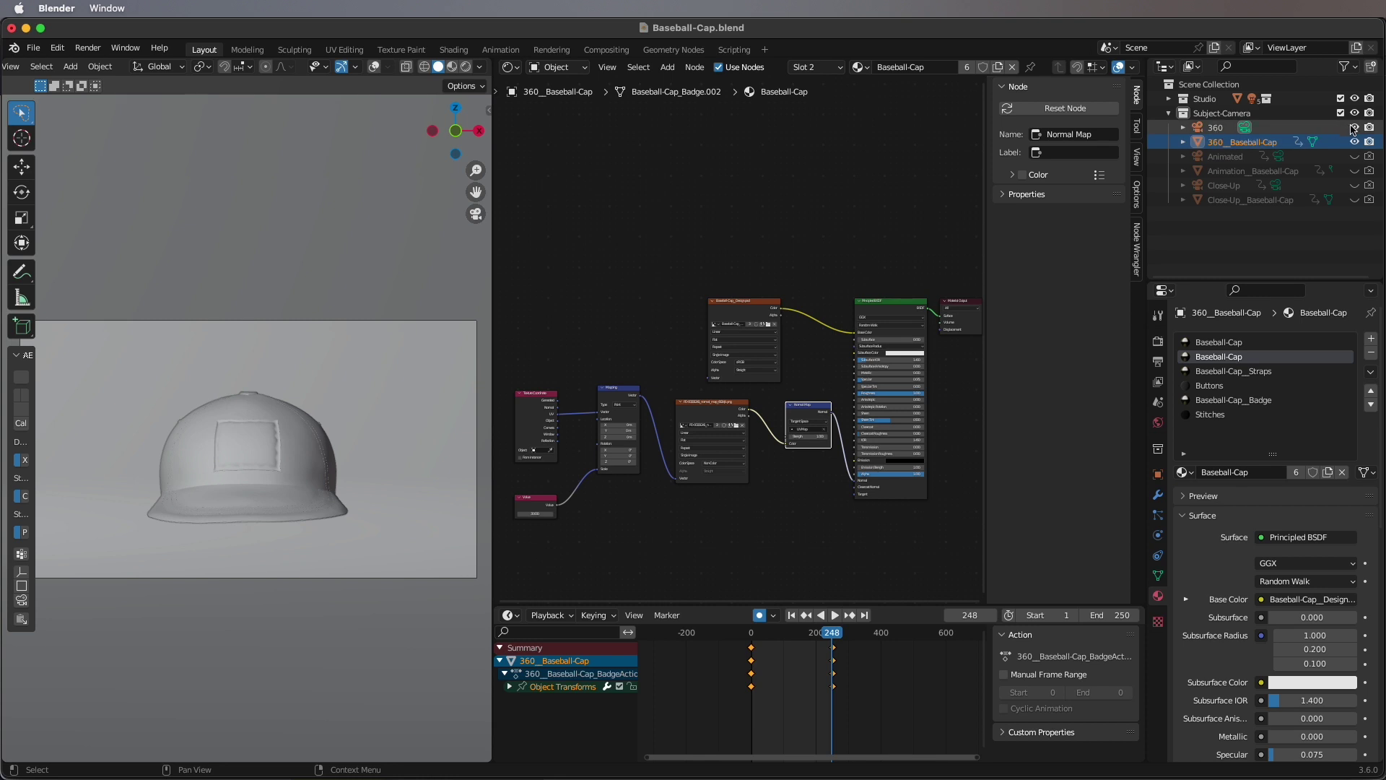
Select the 360 camera and look through the viewport menus without changing anything
{"action": "left_click", "coordinate": [1219, 129]}
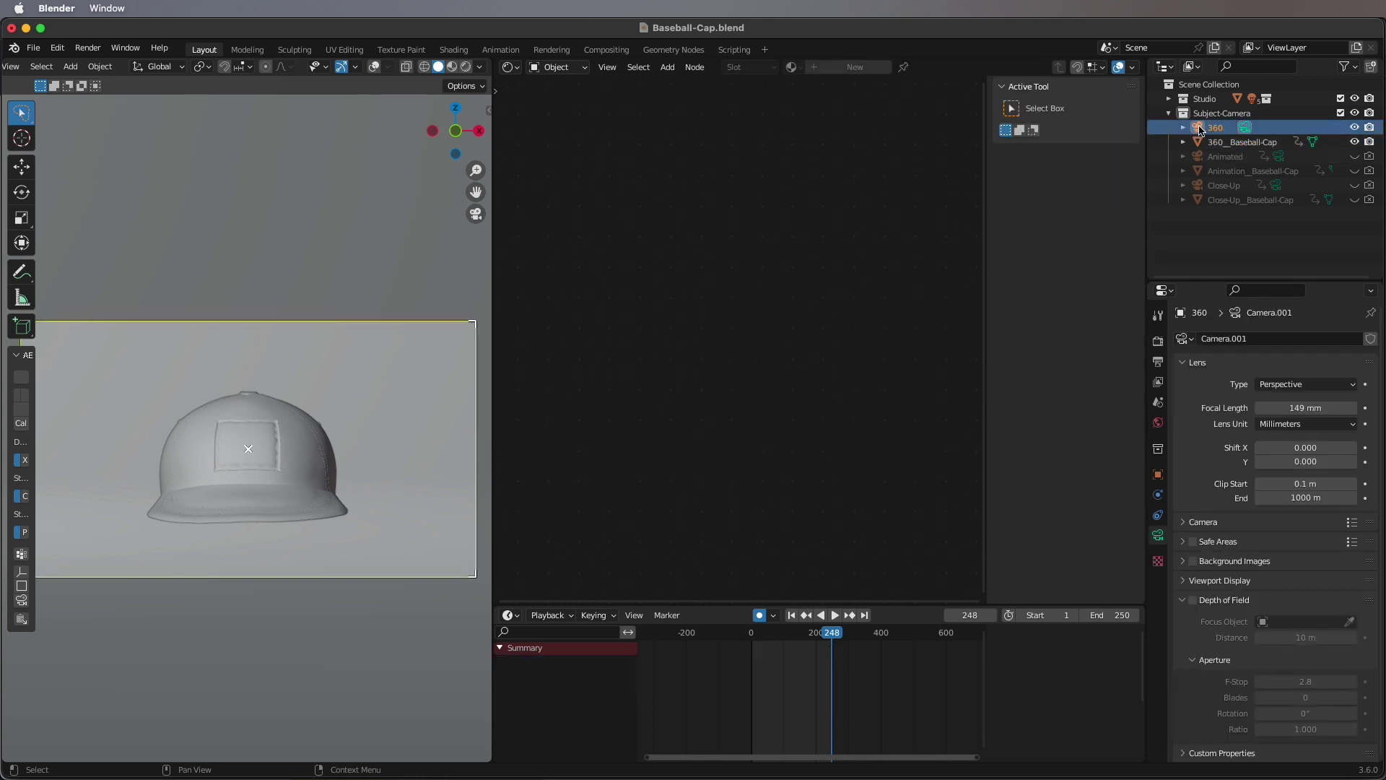
{"action": "left_click", "coordinate": [33, 69]}
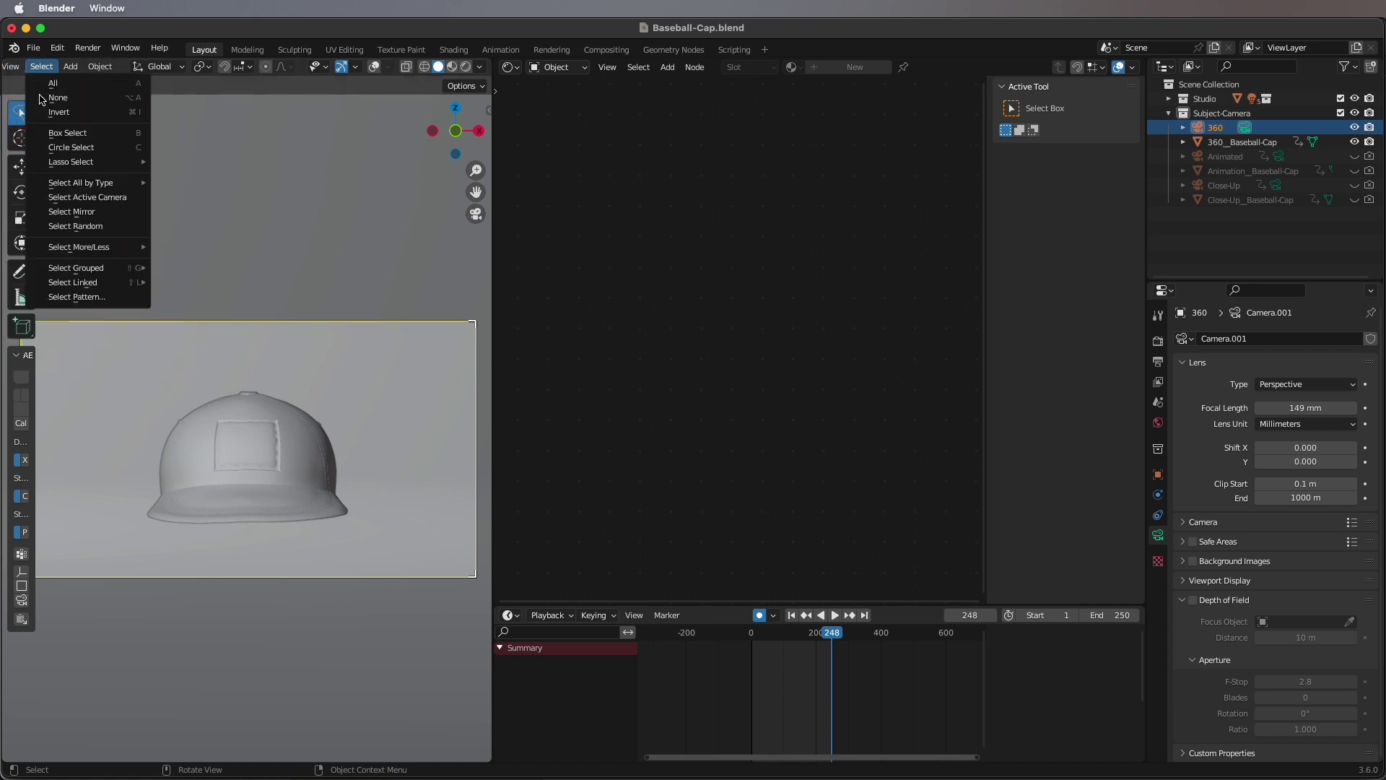
{"action": "left_click", "coordinate": [10, 66]}
{"action": "left_click", "coordinate": [224, 226]}
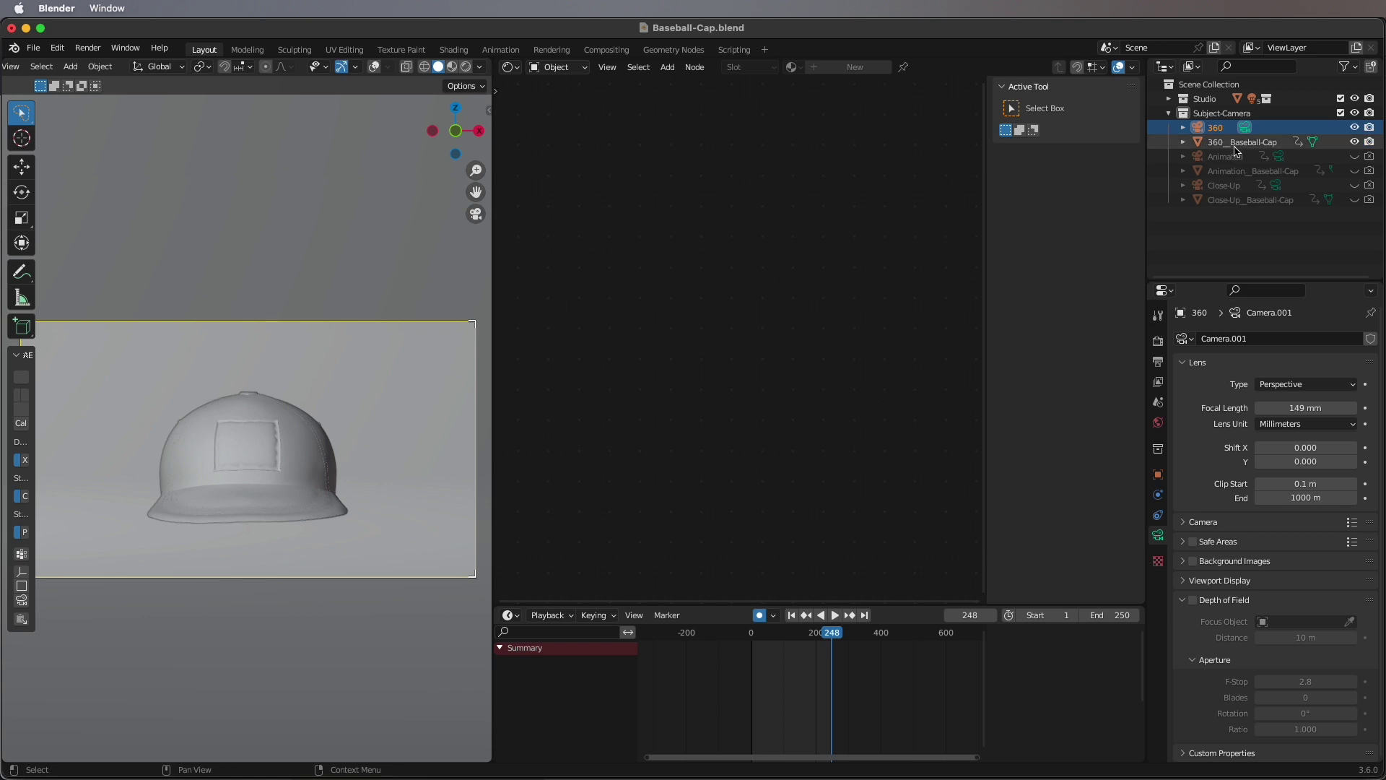
Hide the 360 and 360_Baseball-Cap collections and show the Animated collection
{"action": "left_click", "coordinate": [1354, 128]}
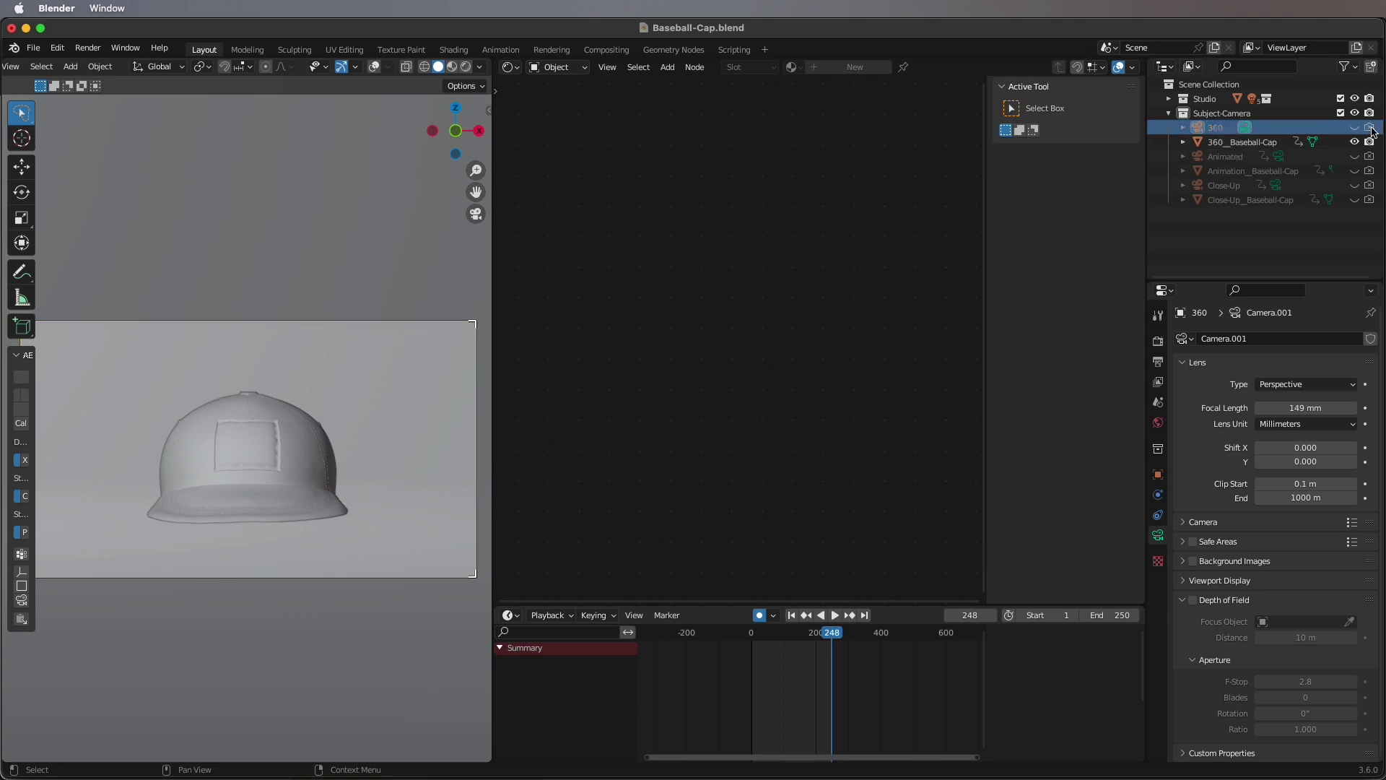
{"action": "left_click", "coordinate": [1354, 142]}
{"action": "left_click", "coordinate": [1355, 157]}
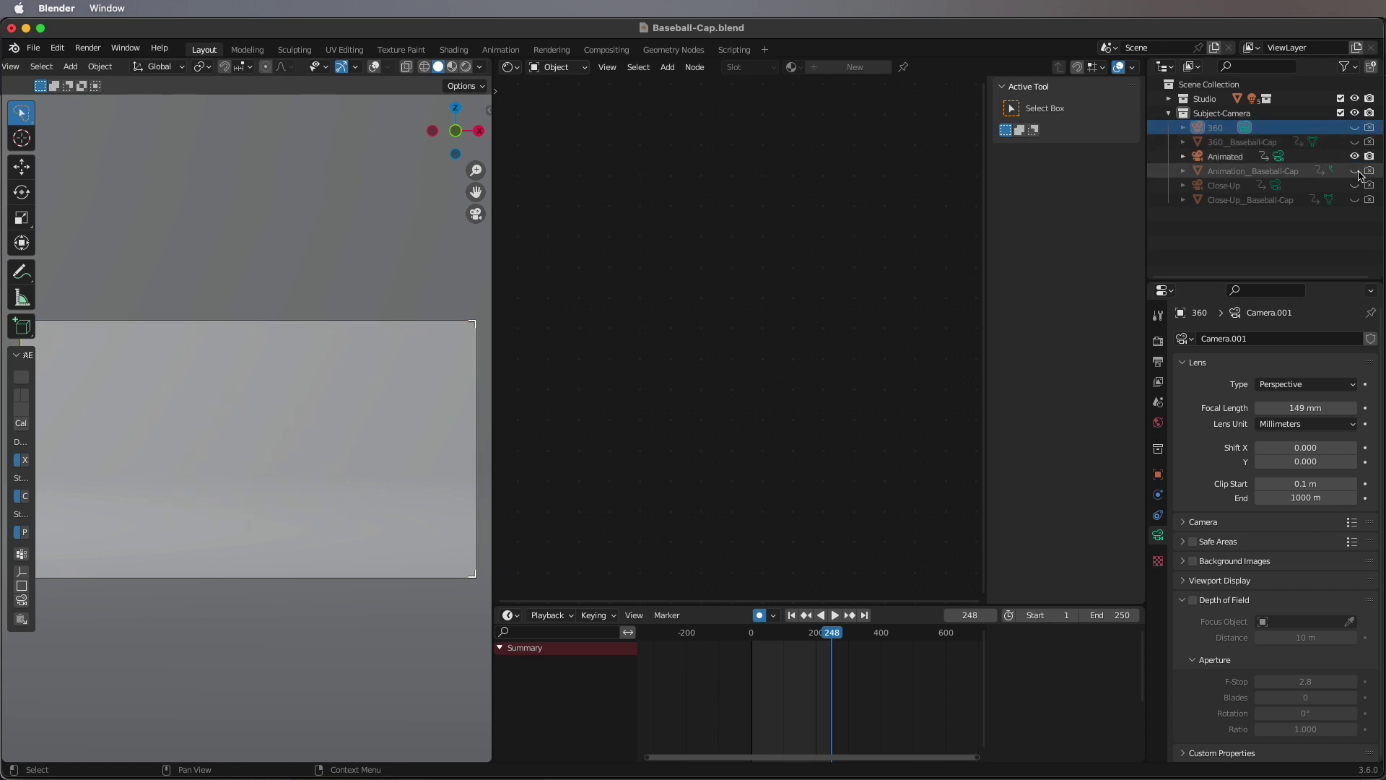
Select the Animated camera and set it as the scene's active camera
{"action": "left_click", "coordinate": [1236, 171]}
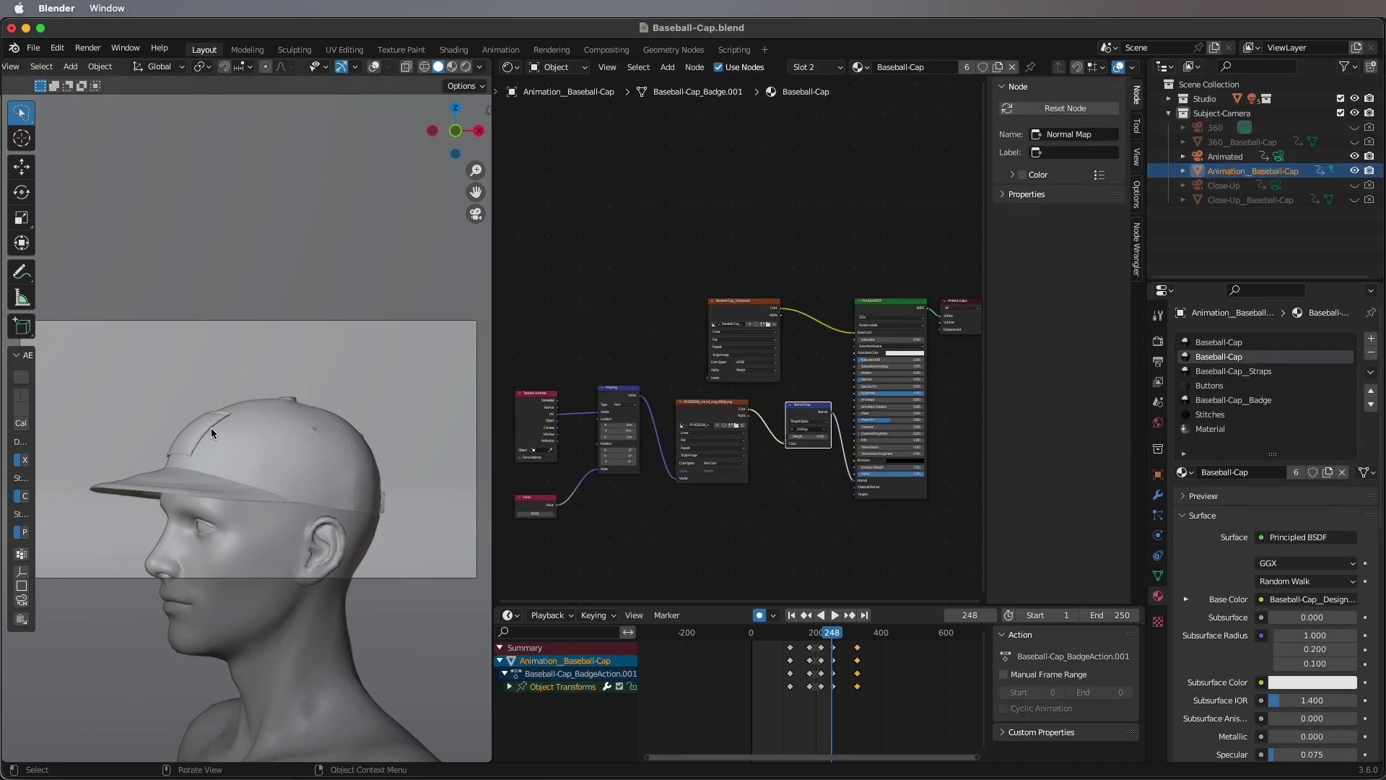
{"action": "left_click", "coordinate": [148, 432]}
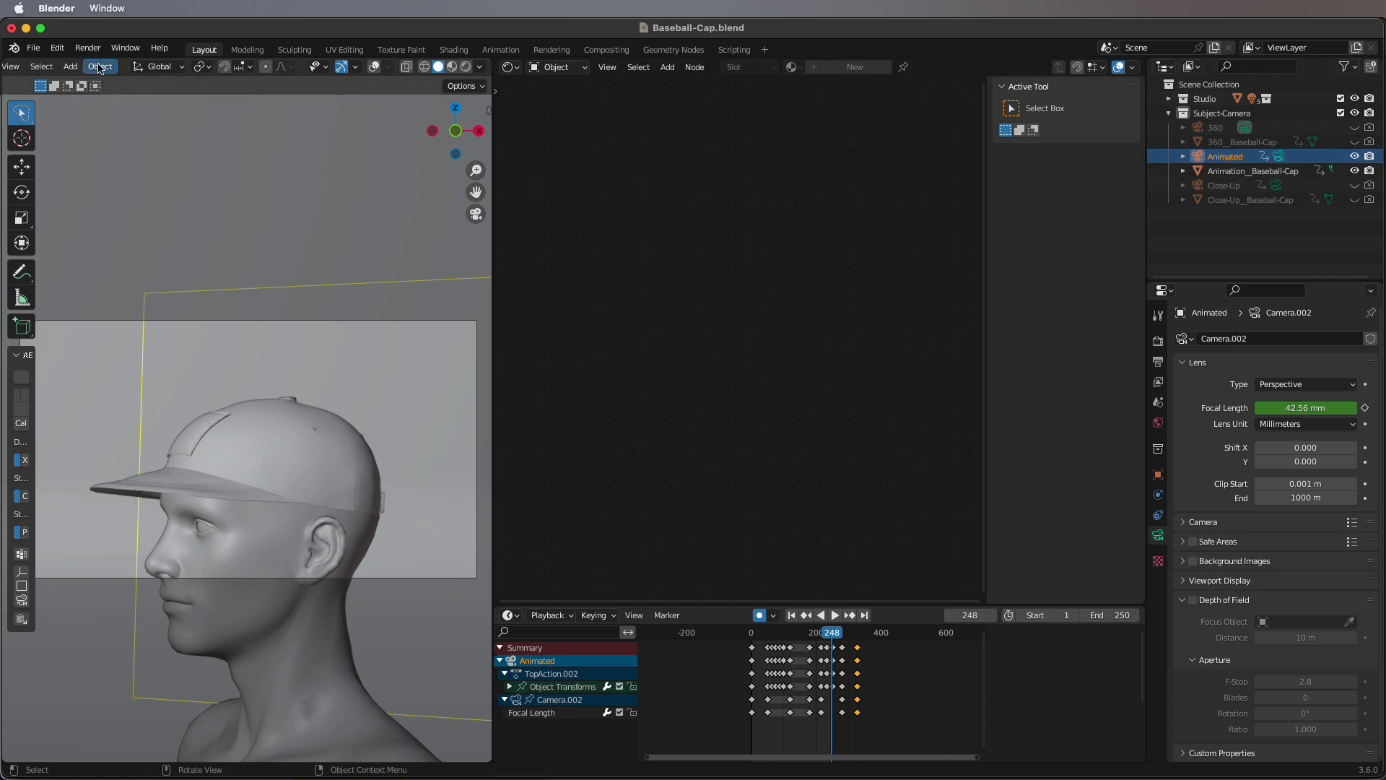
{"action": "left_click", "coordinate": [13, 68]}
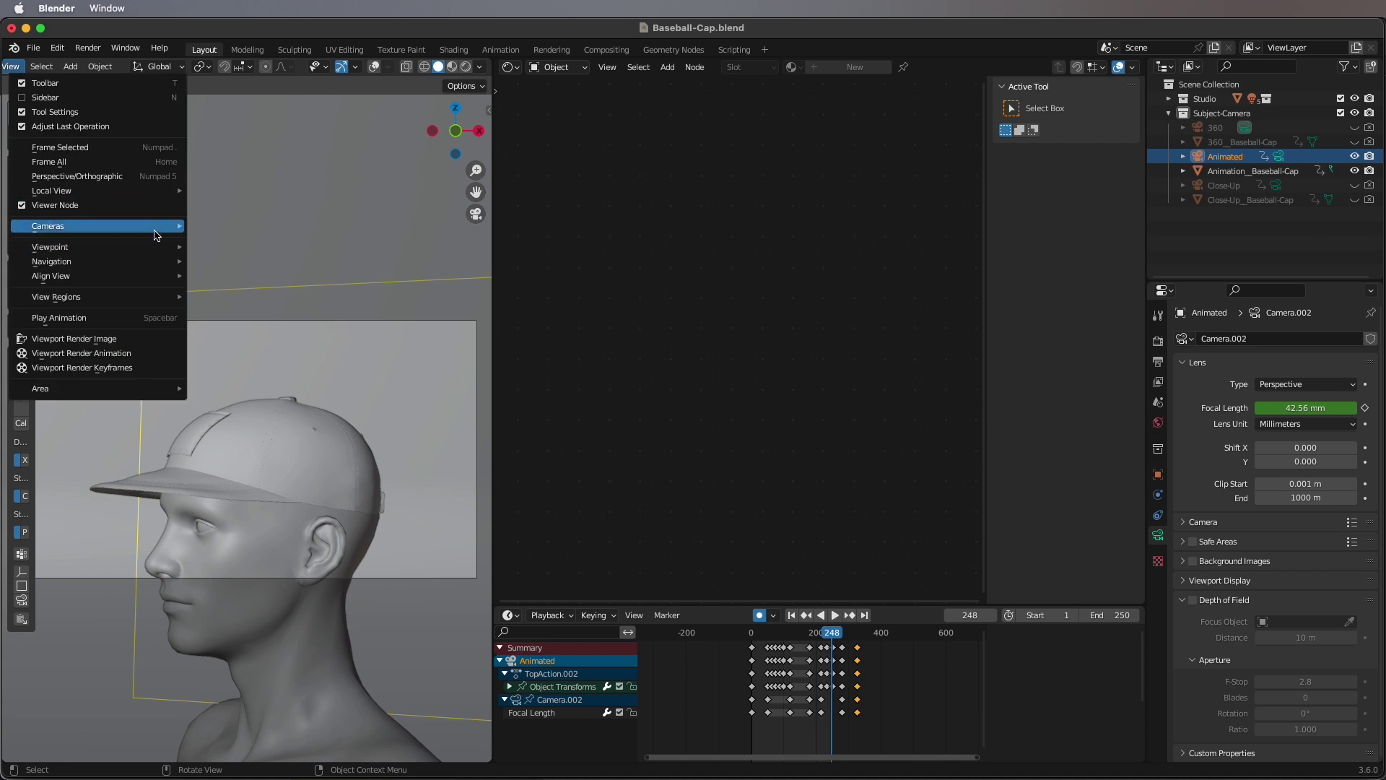
{"action": "mouse_move", "coordinate": [97, 225]}
{"action": "left_click", "coordinate": [231, 228]}
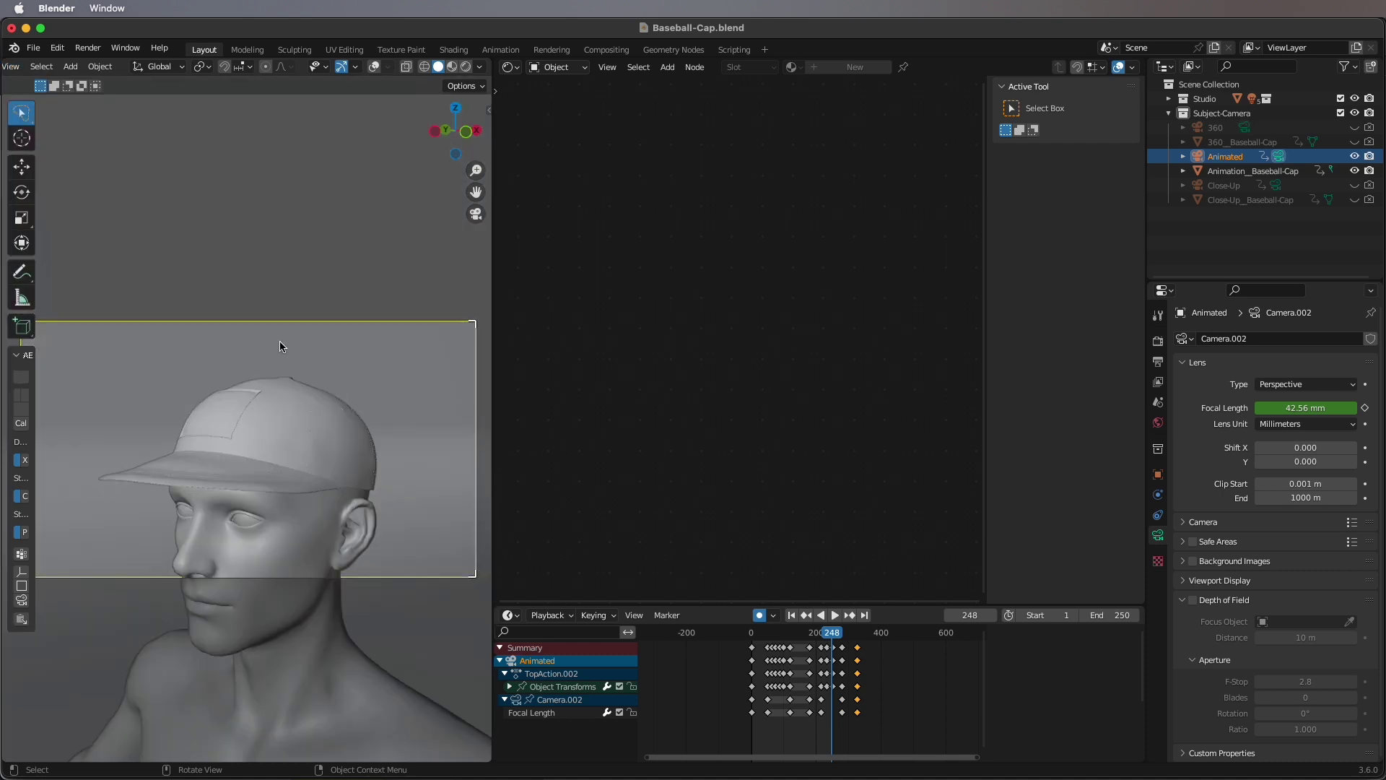
{"action": "scroll", "coordinate": [299, 402], "scroll_direction": "up", "scroll_amount": 1}
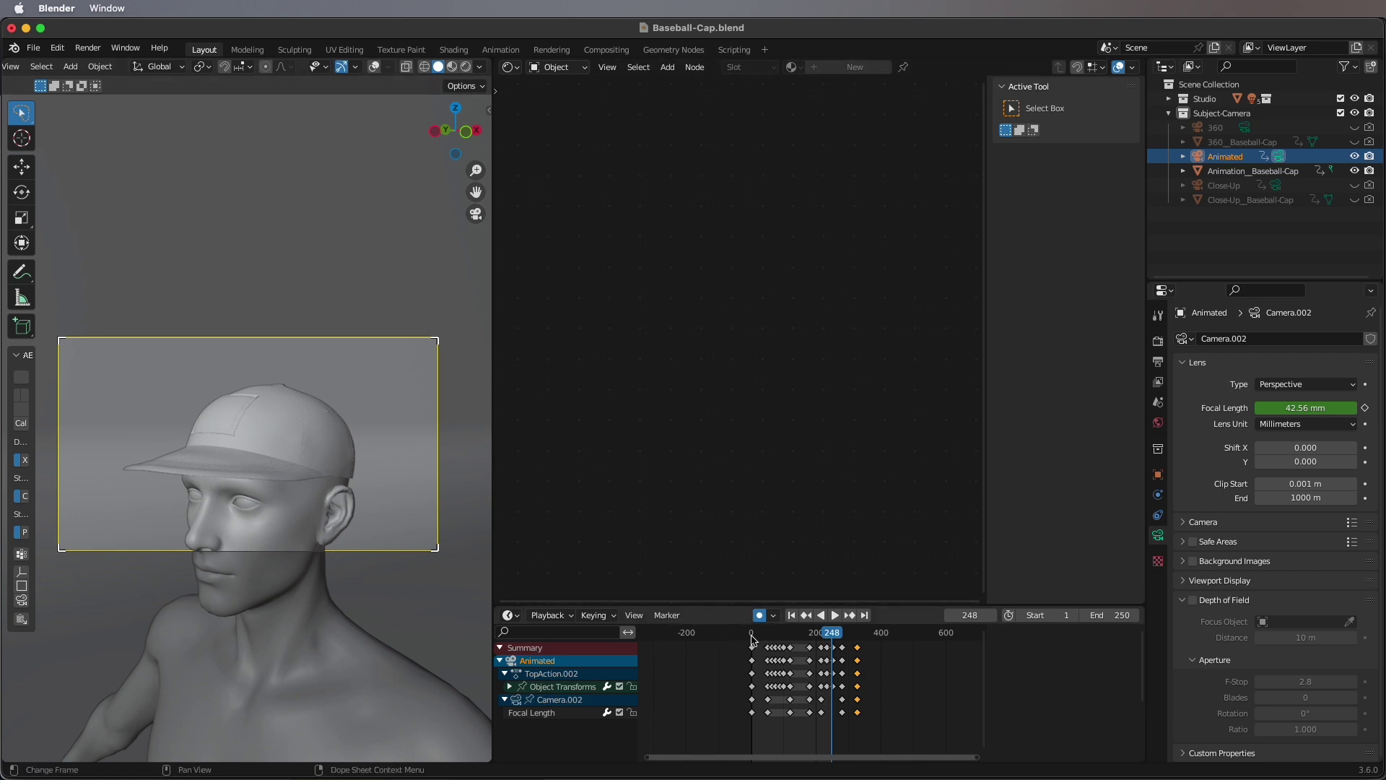
Play the animation to find the last keyframe, then set the frame range end to 325
{"action": "left_click", "coordinate": [1159, 361]}
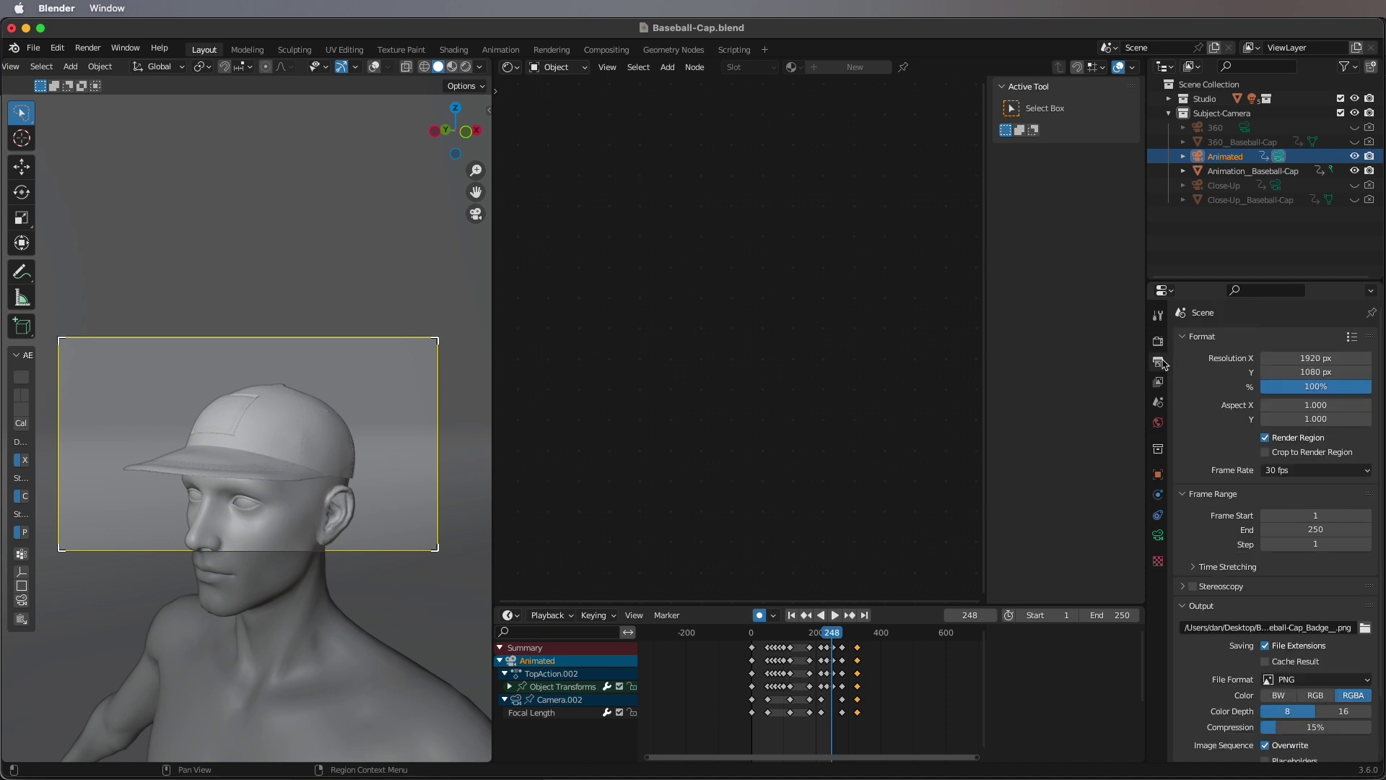
{"action": "left_click", "coordinate": [859, 637]}
{"action": "key", "text": "space"}
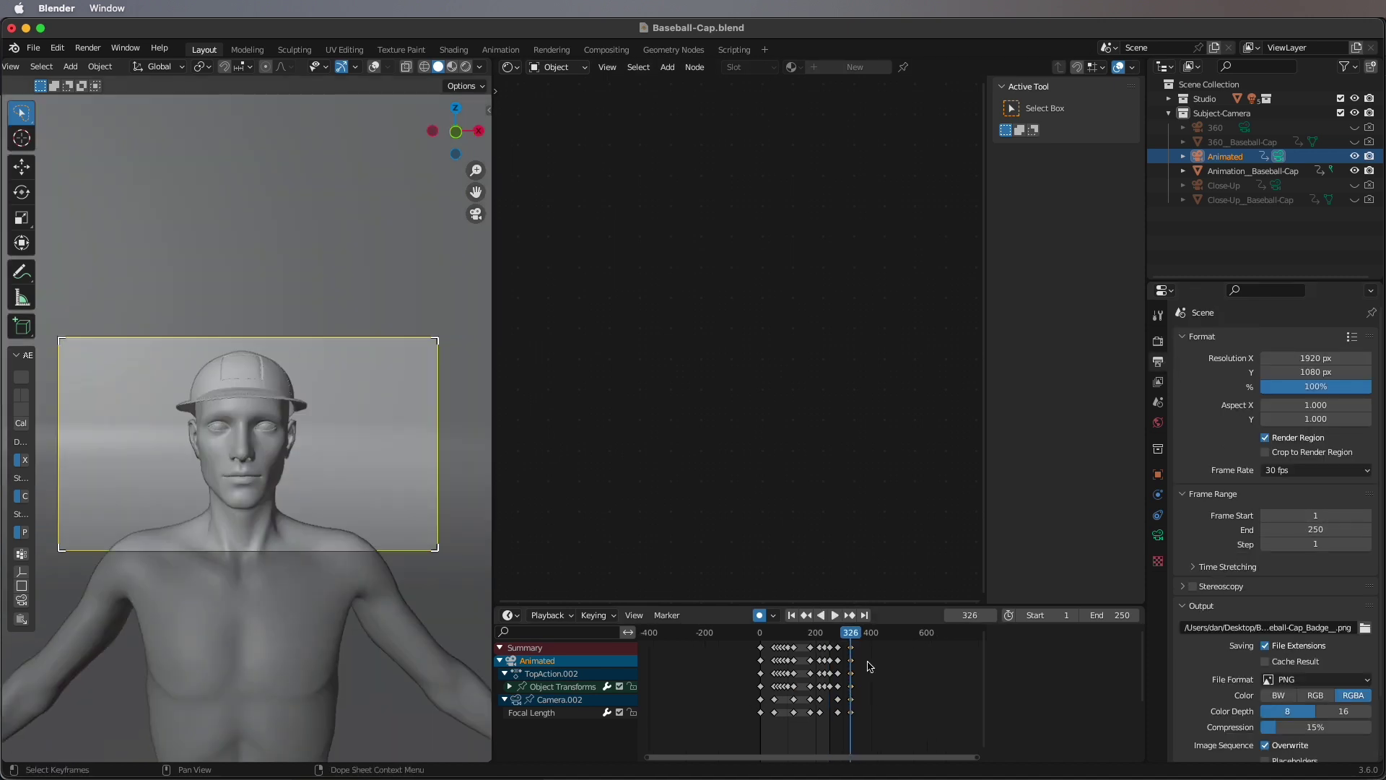
{"action": "scroll", "coordinate": [857, 641], "scroll_direction": "up", "scroll_amount": 10}
{"action": "left_click", "coordinate": [768, 637]}
{"action": "key", "text": "space"}
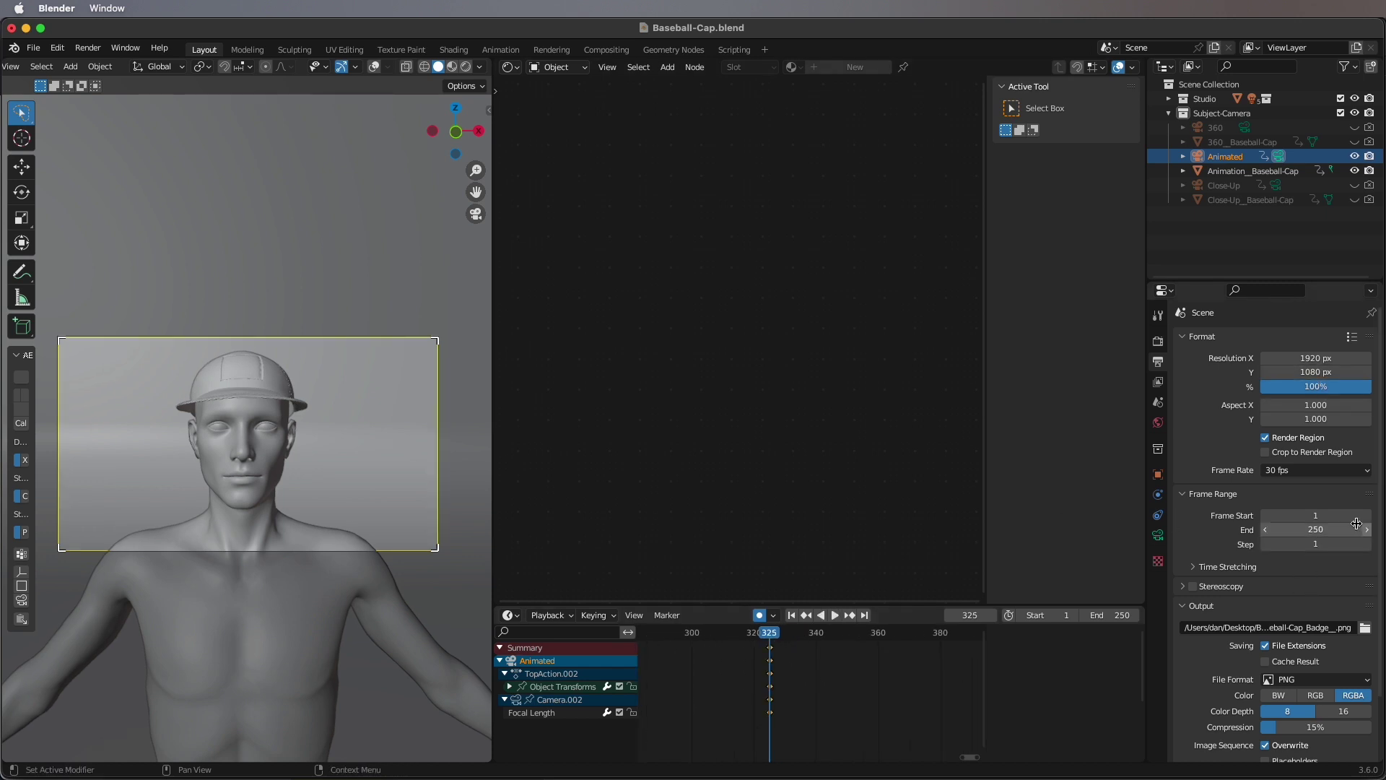
{"action": "left_click", "coordinate": [1325, 527]}
{"action": "key", "text": "Return"}
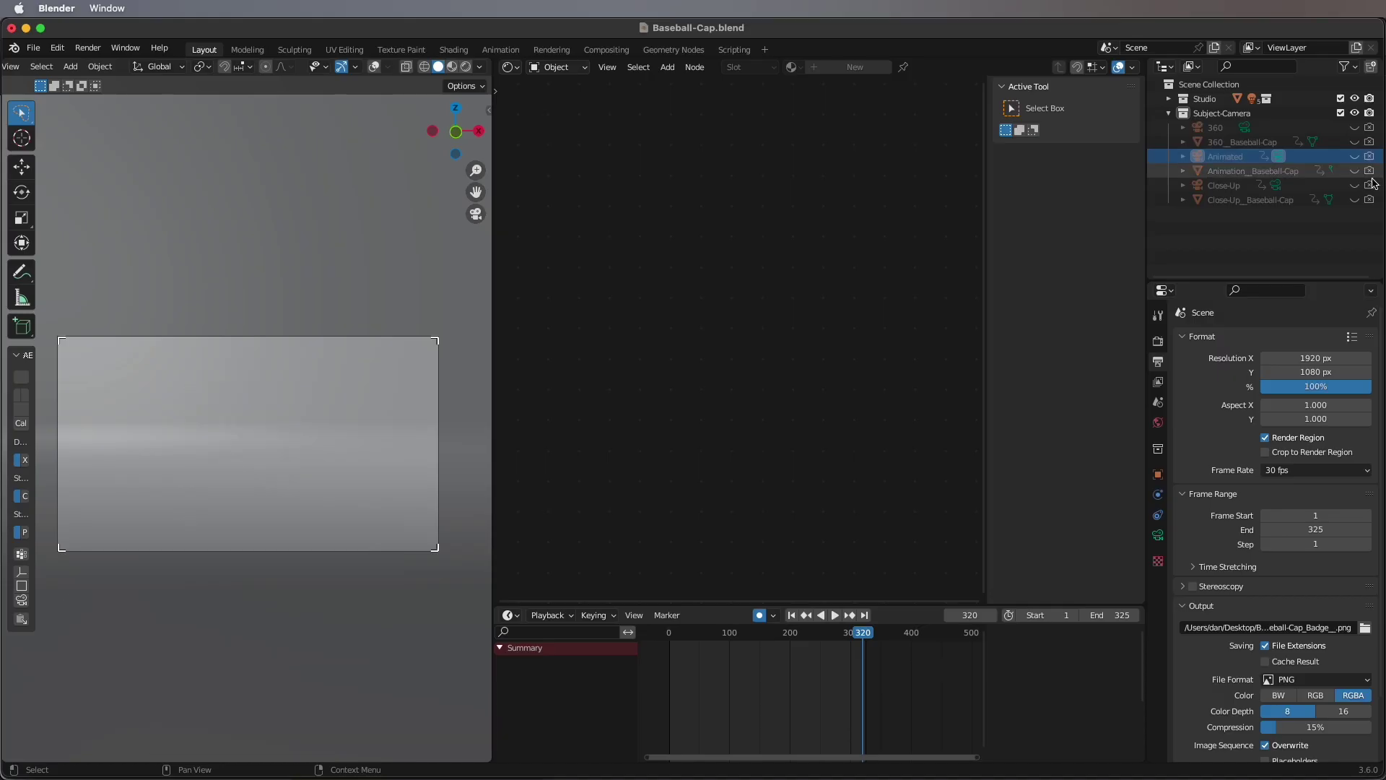
Show the Close-Up_Baseball-Cap collection and set the Close-Up camera as active
{"action": "left_click", "coordinate": [1355, 199]}
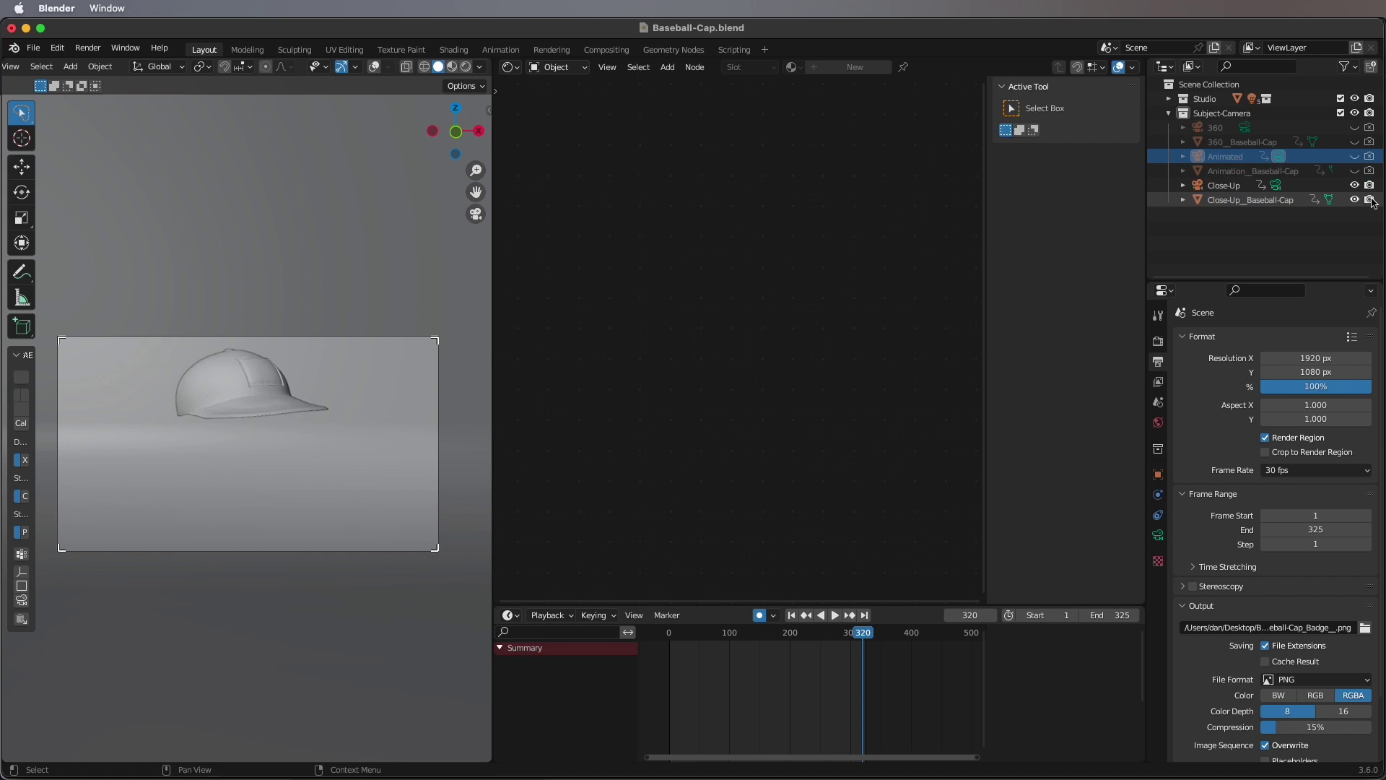
{"action": "left_click", "coordinate": [1224, 185]}
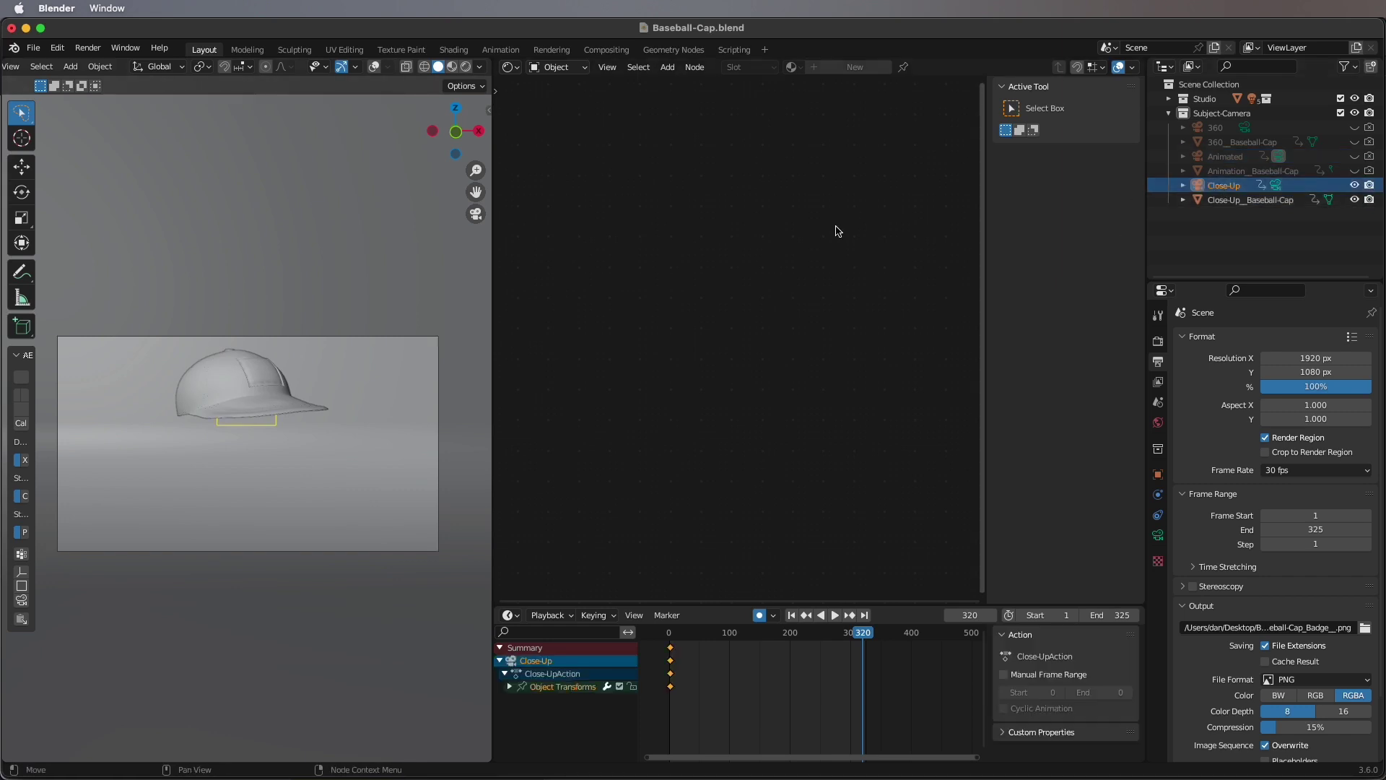
{"action": "left_click", "coordinate": [13, 66]}
{"action": "left_click", "coordinate": [236, 229]}
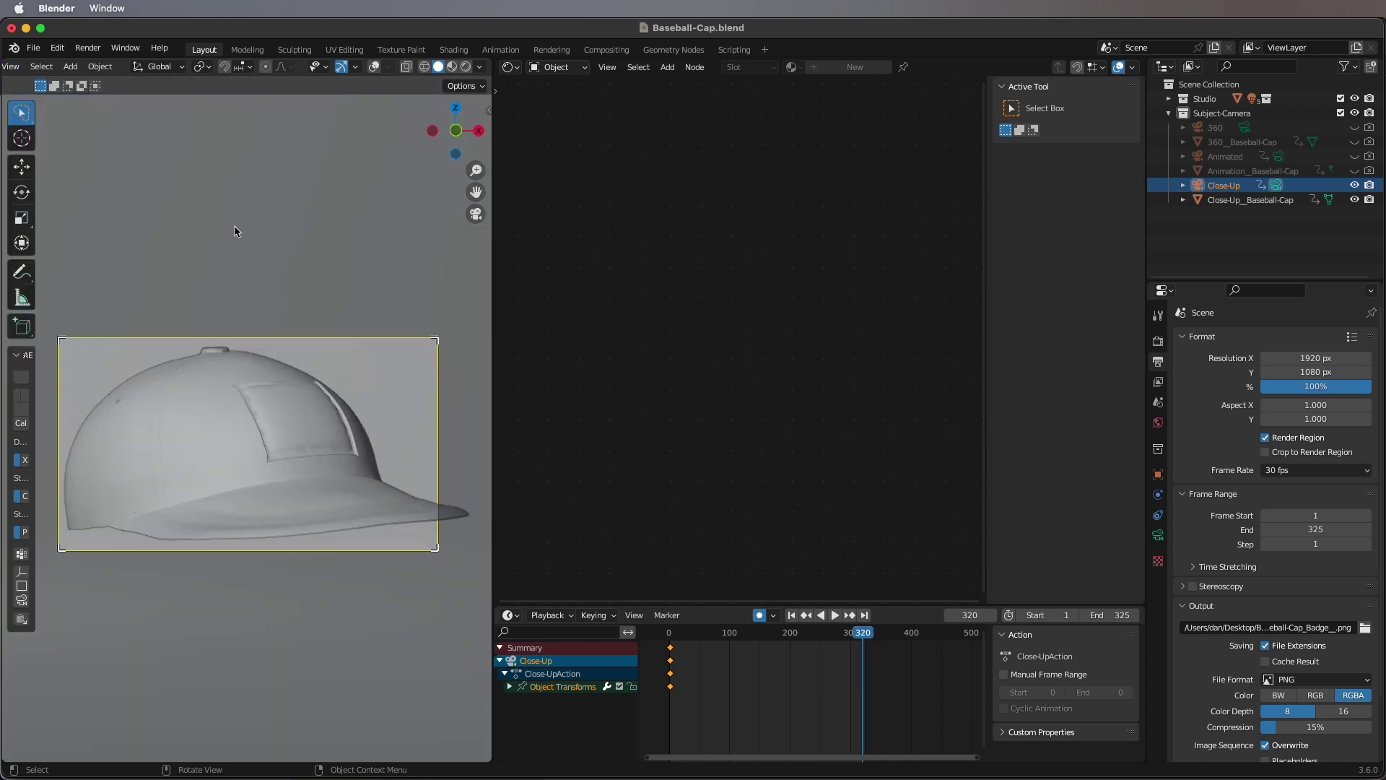
Rewind the playhead to frame 0 and play back the close-up animation
{"action": "mouse_move", "coordinate": [712, 633]}
{"action": "left_mouse_down"}
{"action": "mouse_move", "coordinate": [650, 641]}
{"action": "mouse_move", "coordinate": [688, 651]}
{"action": "mouse_move", "coordinate": [669, 651]}
{"action": "left_mouse_up"}
{"action": "key", "text": "space"}
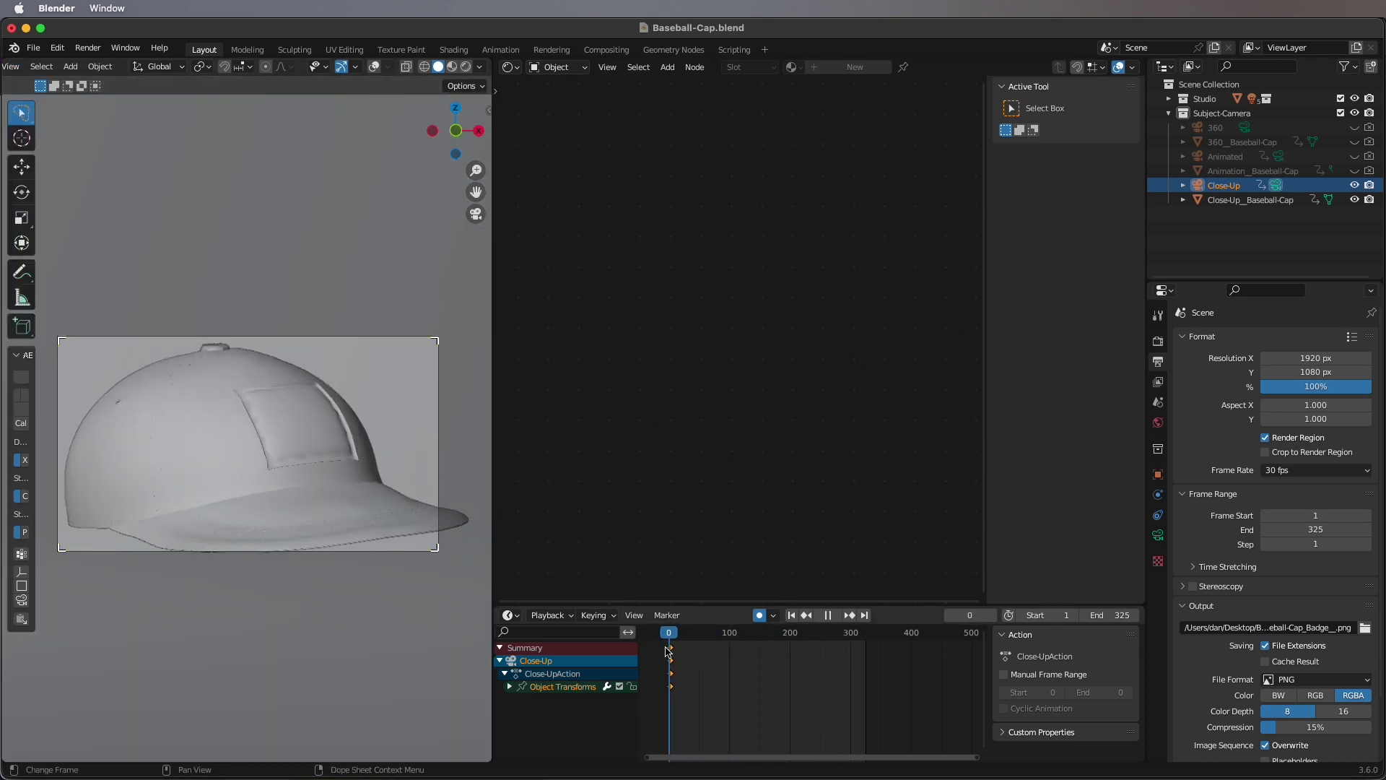
{"action": "key", "text": "space"}
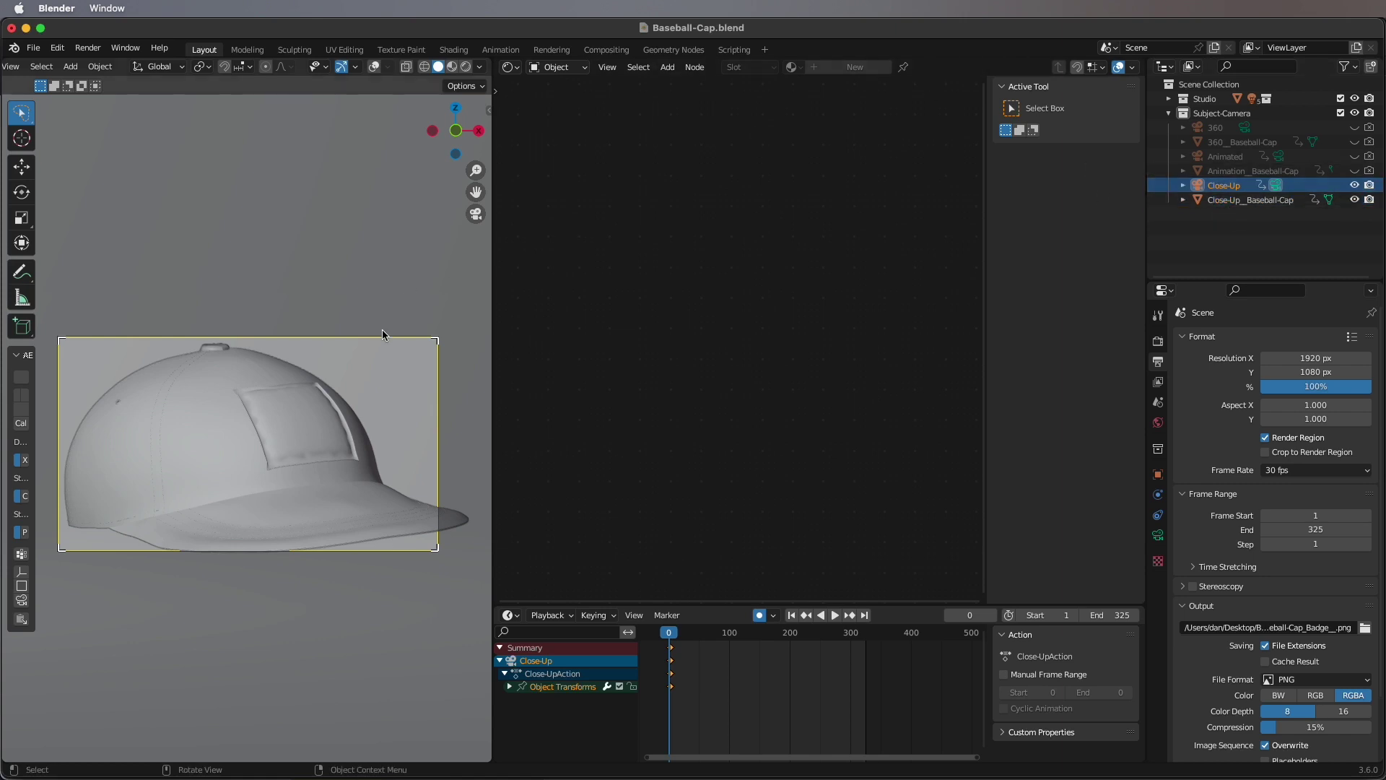
Switch to Rendered shading, hide Close-Up, show 360, and make the 360 camera active
{"action": "left_click", "coordinate": [466, 66]}
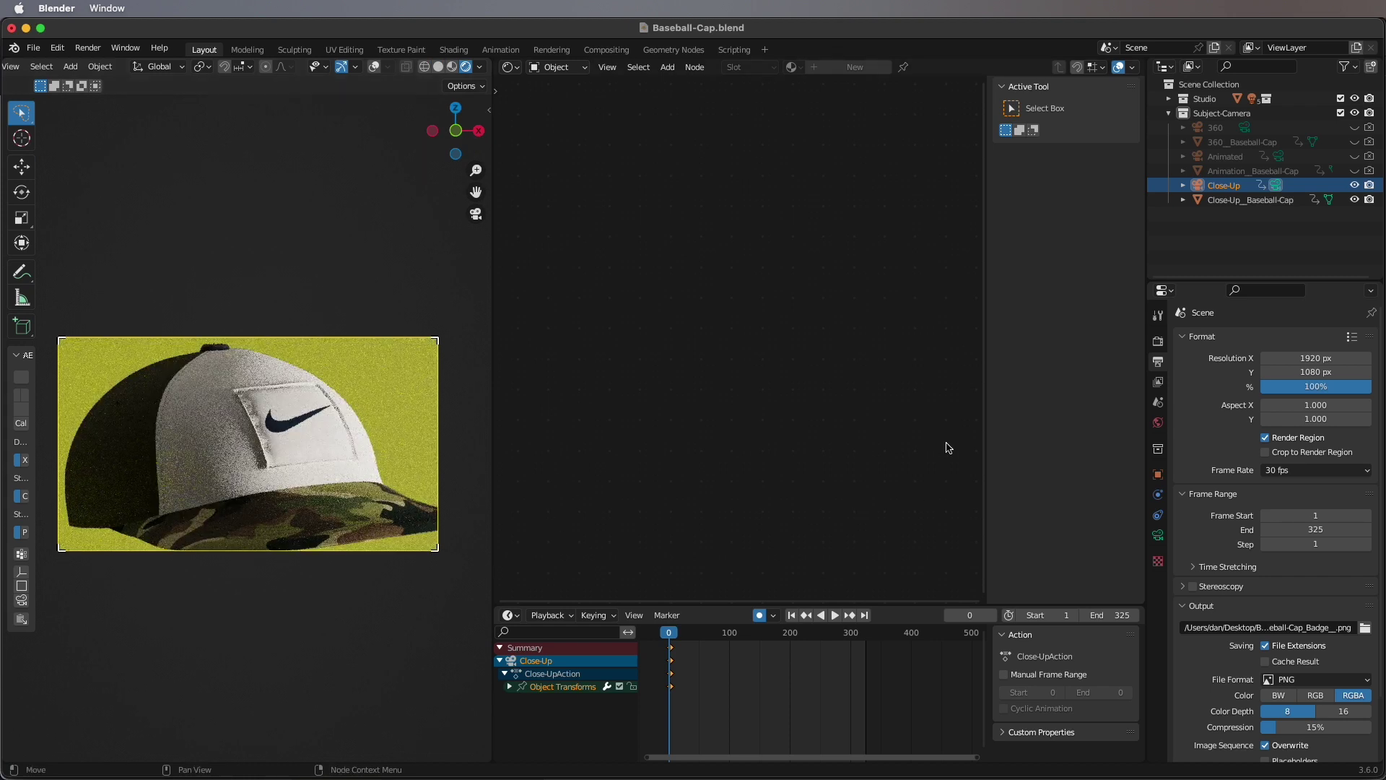
{"action": "left_click", "coordinate": [1354, 186]}
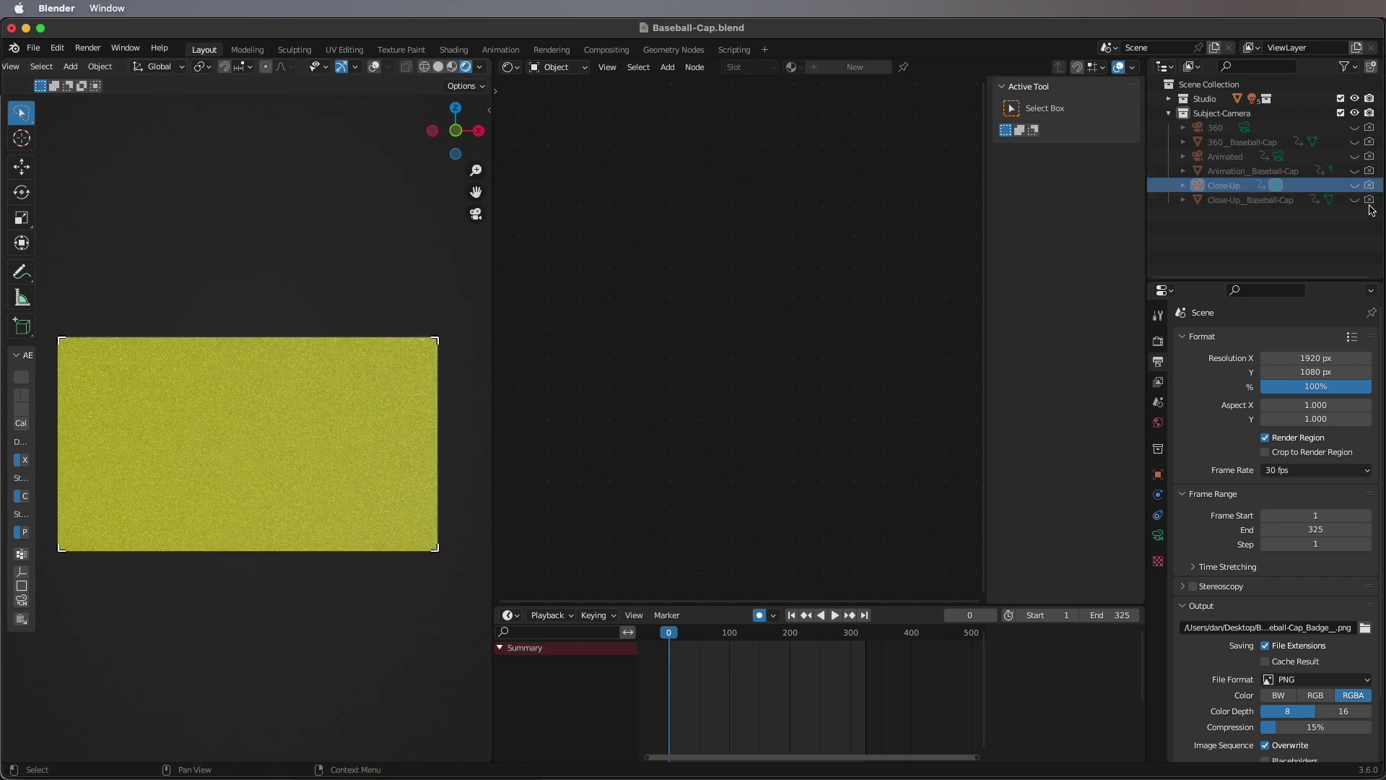
{"action": "left_click", "coordinate": [1355, 127]}
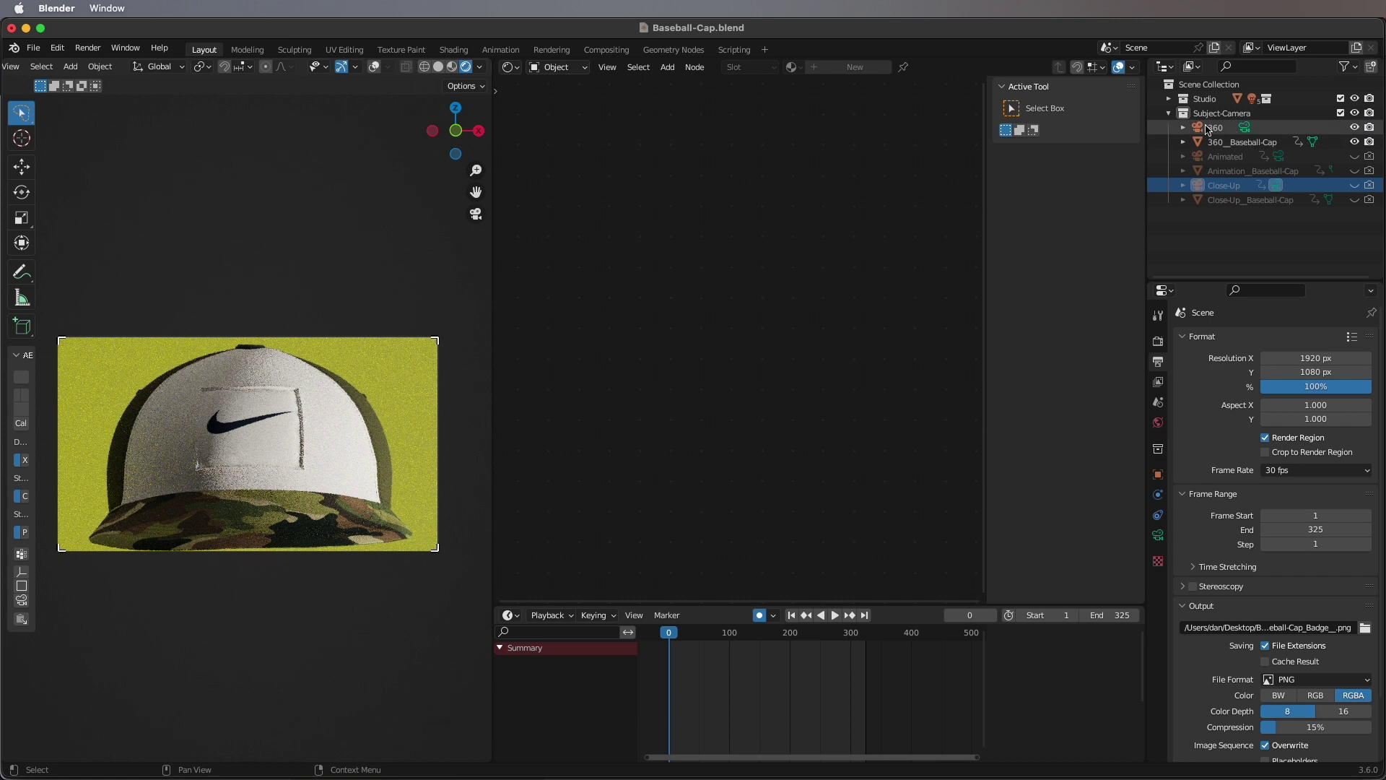
{"action": "left_click", "coordinate": [1208, 128]}
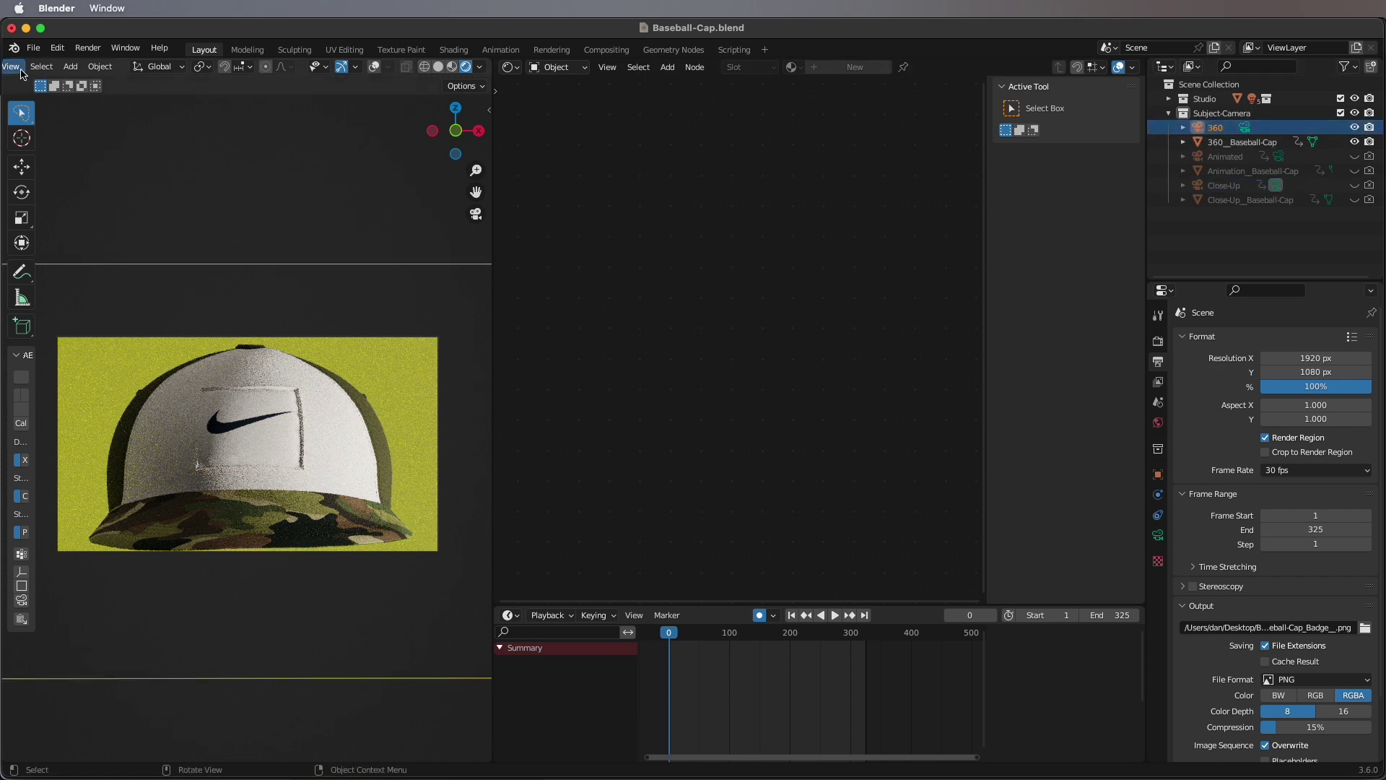
{"action": "left_click", "coordinate": [131, 66]}
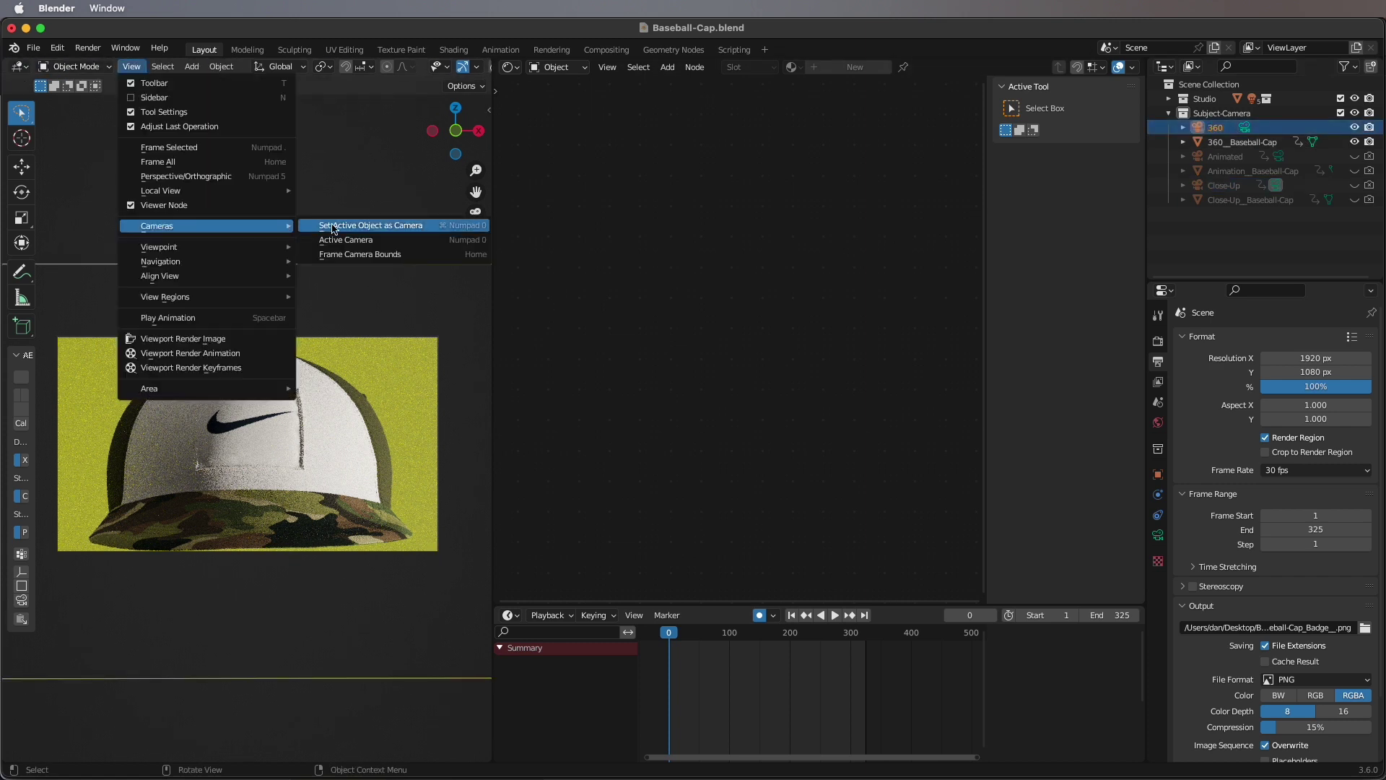
{"action": "left_click", "coordinate": [332, 225]}
Play the 360 animation and return the playhead to frame 0
{"action": "key", "text": "space"}
{"action": "mouse_move", "coordinate": [694, 634]}
{"action": "left_mouse_down"}
{"action": "mouse_move", "coordinate": [847, 637]}
{"action": "mouse_move", "coordinate": [668, 640]}
{"action": "left_mouse_up"}
{"action": "left_click", "coordinate": [1242, 142]}
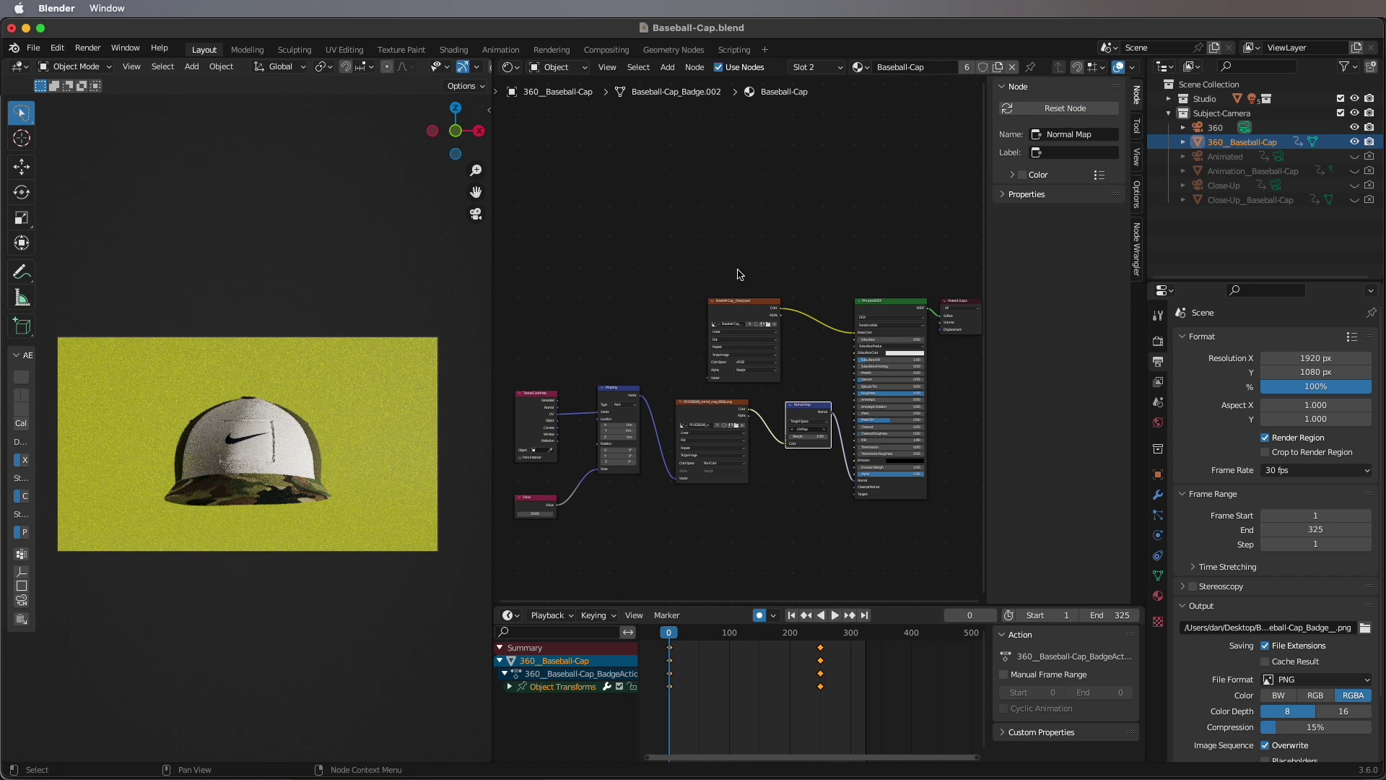
Hide the side panel and show the 360_Baseball-Cap's Buttons material nodes
{"action": "key", "text": "n"}
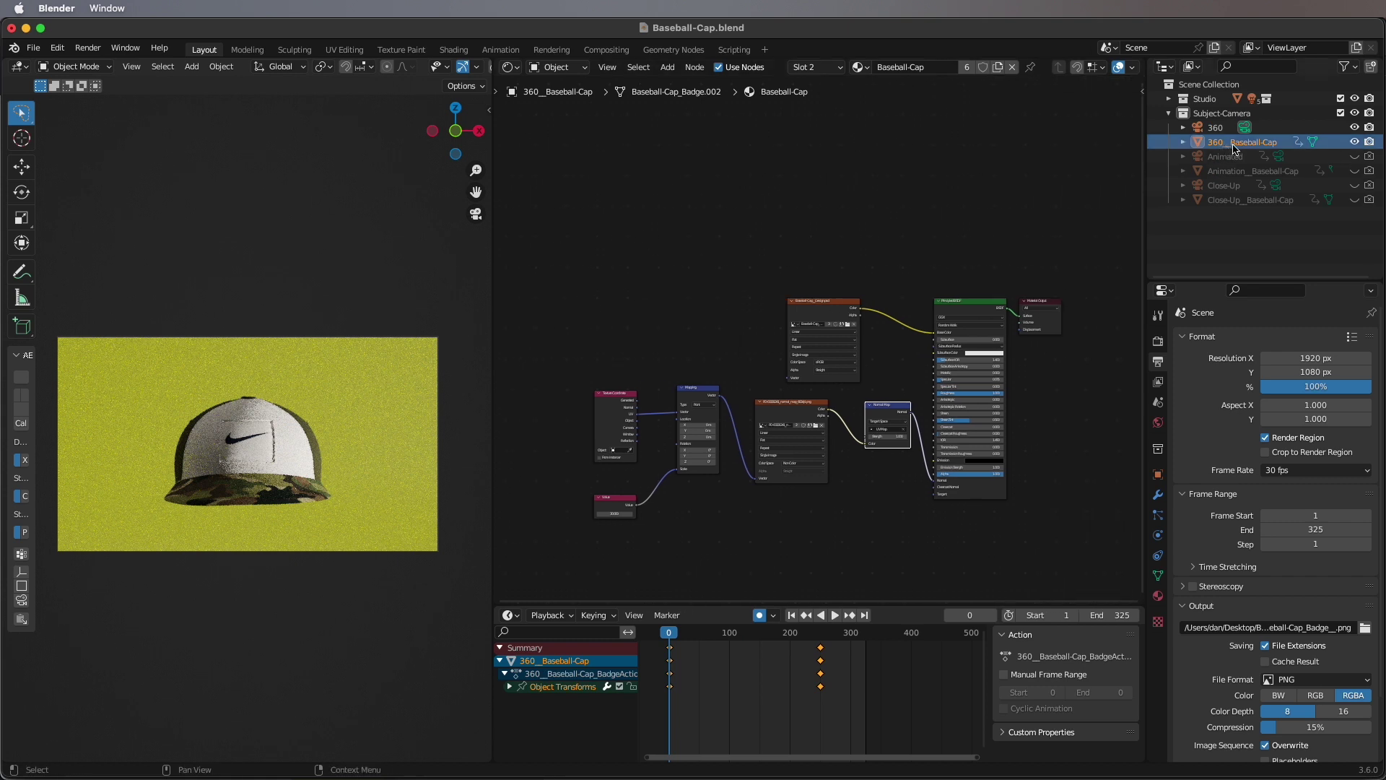
{"action": "left_click", "coordinate": [1242, 142]}
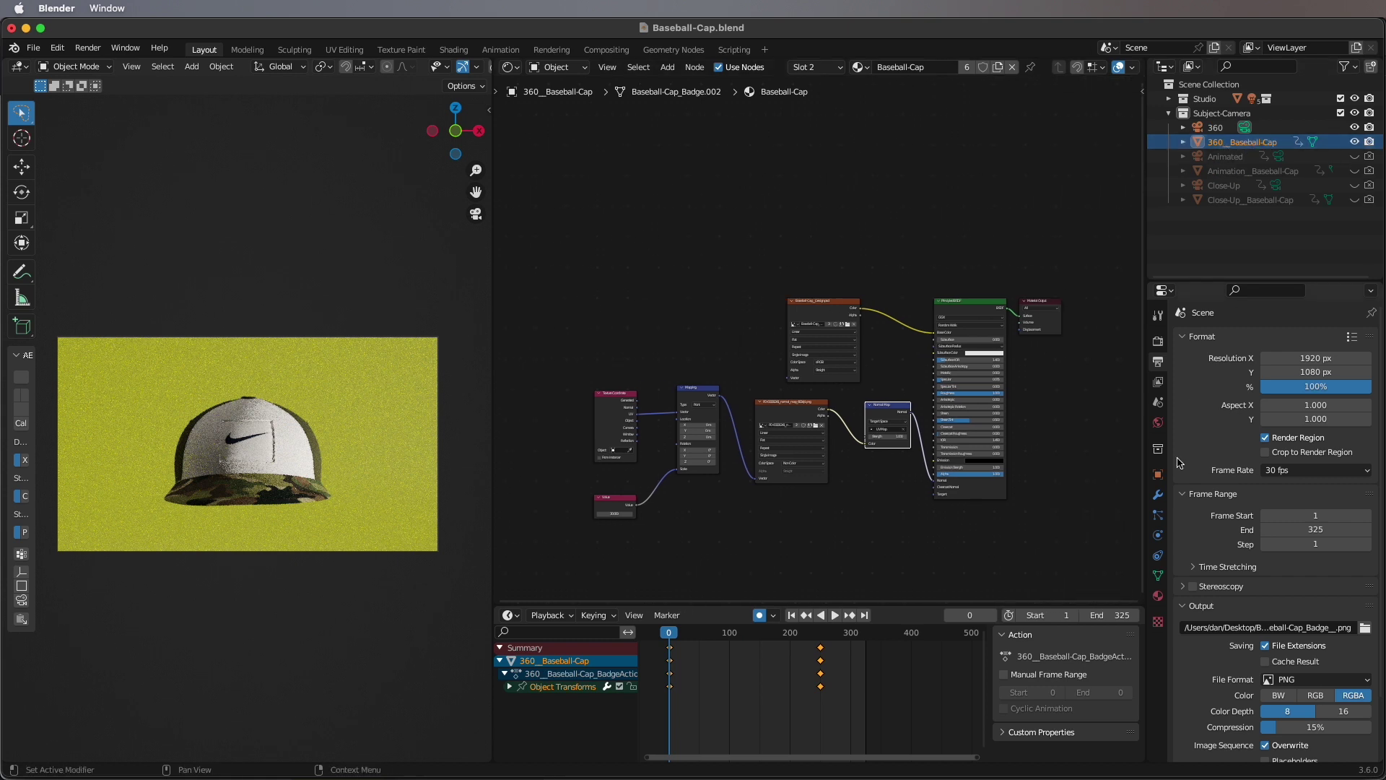
{"action": "left_click", "coordinate": [1157, 596]}
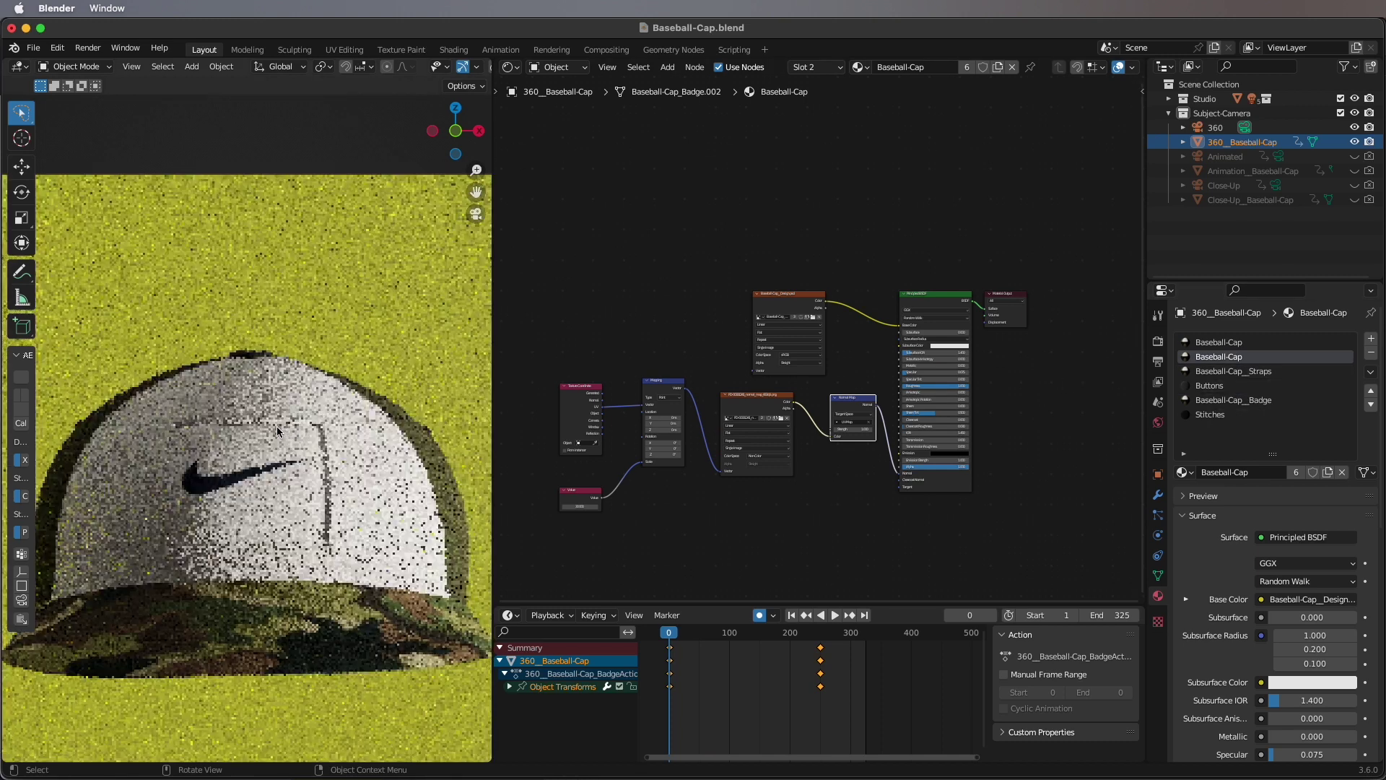
{"action": "left_click", "coordinate": [1221, 386]}
{"action": "scroll", "coordinate": [1030, 380], "scroll_direction": "up", "scroll_amount": 1}
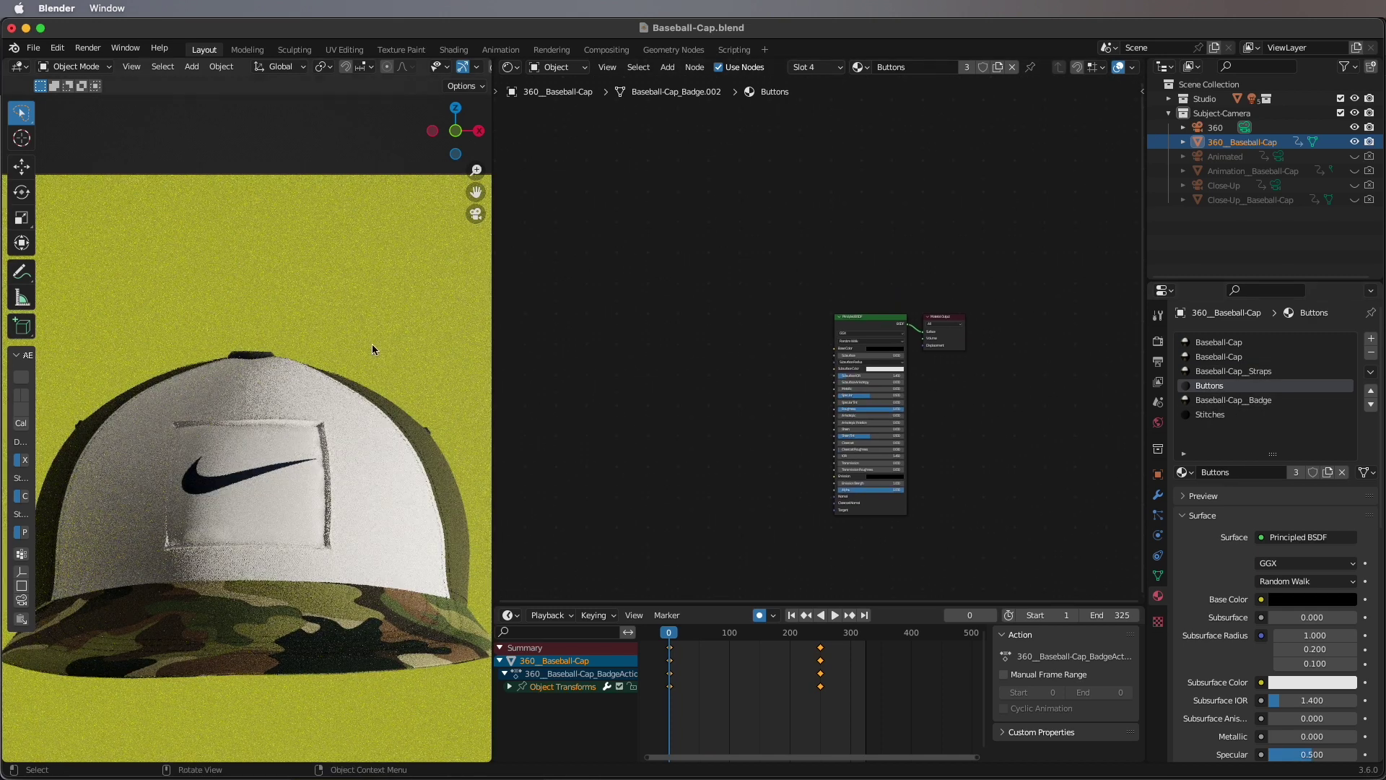
Return to the camera viewpoint and show the Baseball-Cap_Badge material nodes
{"action": "mouse_move", "coordinate": [247, 359]}
{"action": "middle_mouse_down"}
{"action": "mouse_move", "coordinate": [275, 392]}
{"action": "mouse_move", "coordinate": [528, 213]}
{"action": "middle_mouse_up"}
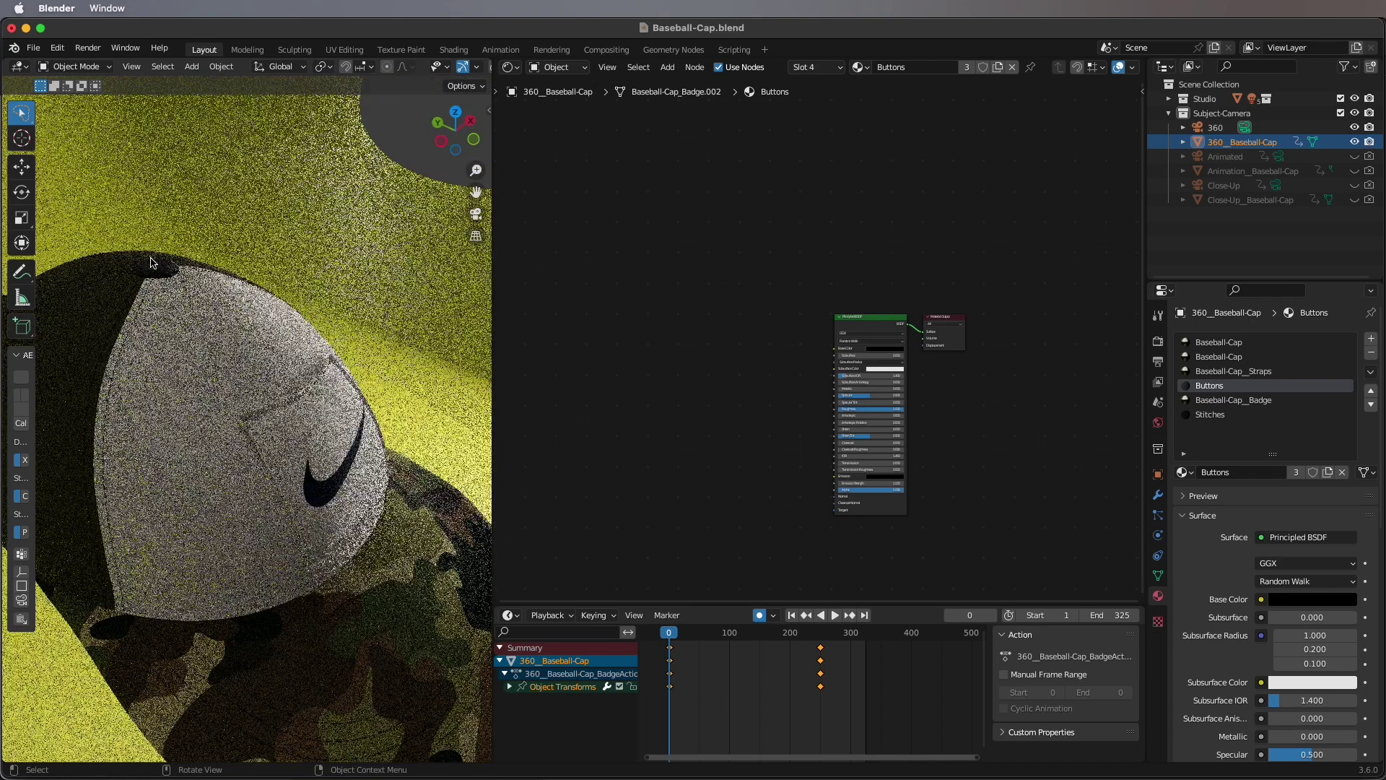
{"action": "scroll", "coordinate": [293, 365], "scroll_direction": "up", "scroll_amount": 3}
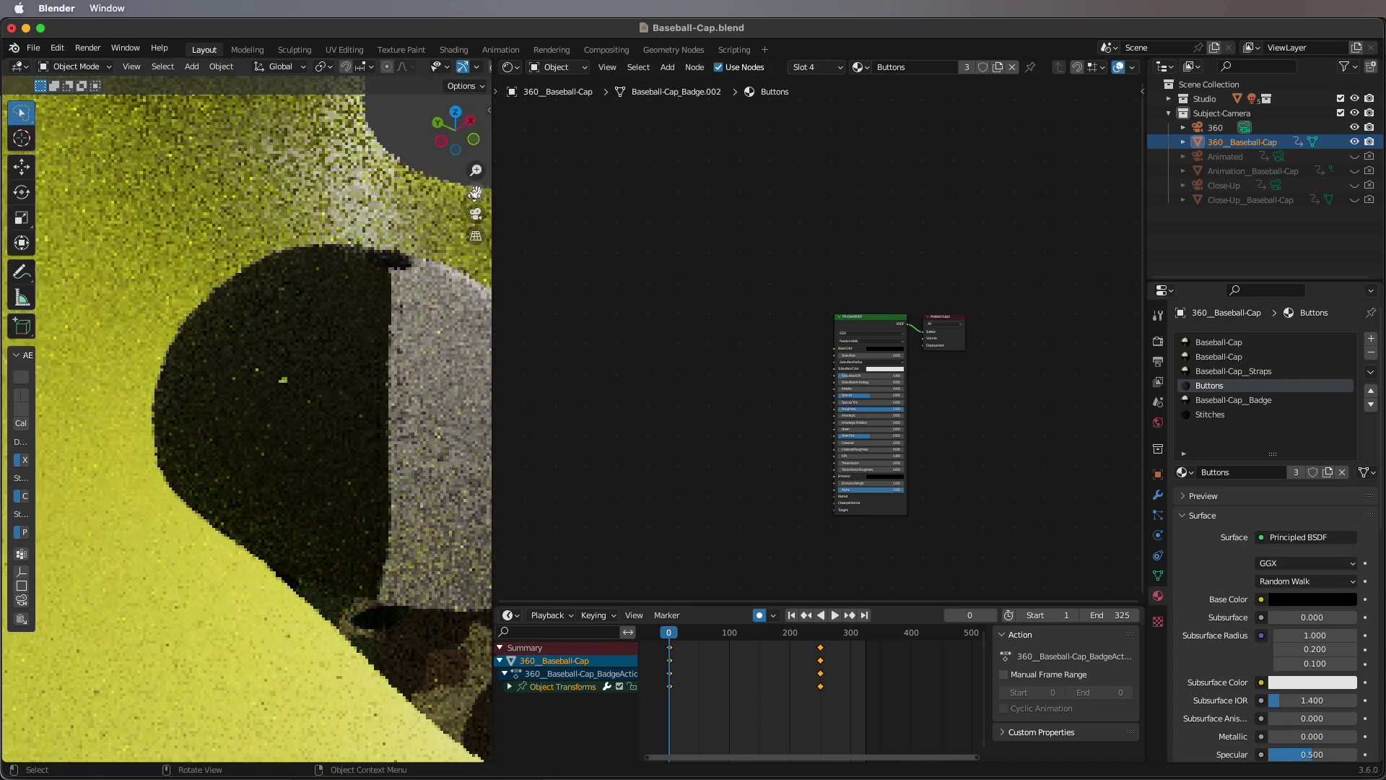
{"action": "scroll", "coordinate": [300, 366], "scroll_direction": "up", "scroll_amount": 3}
{"action": "scroll", "coordinate": [350, 358], "scroll_direction": "up", "scroll_amount": 2}
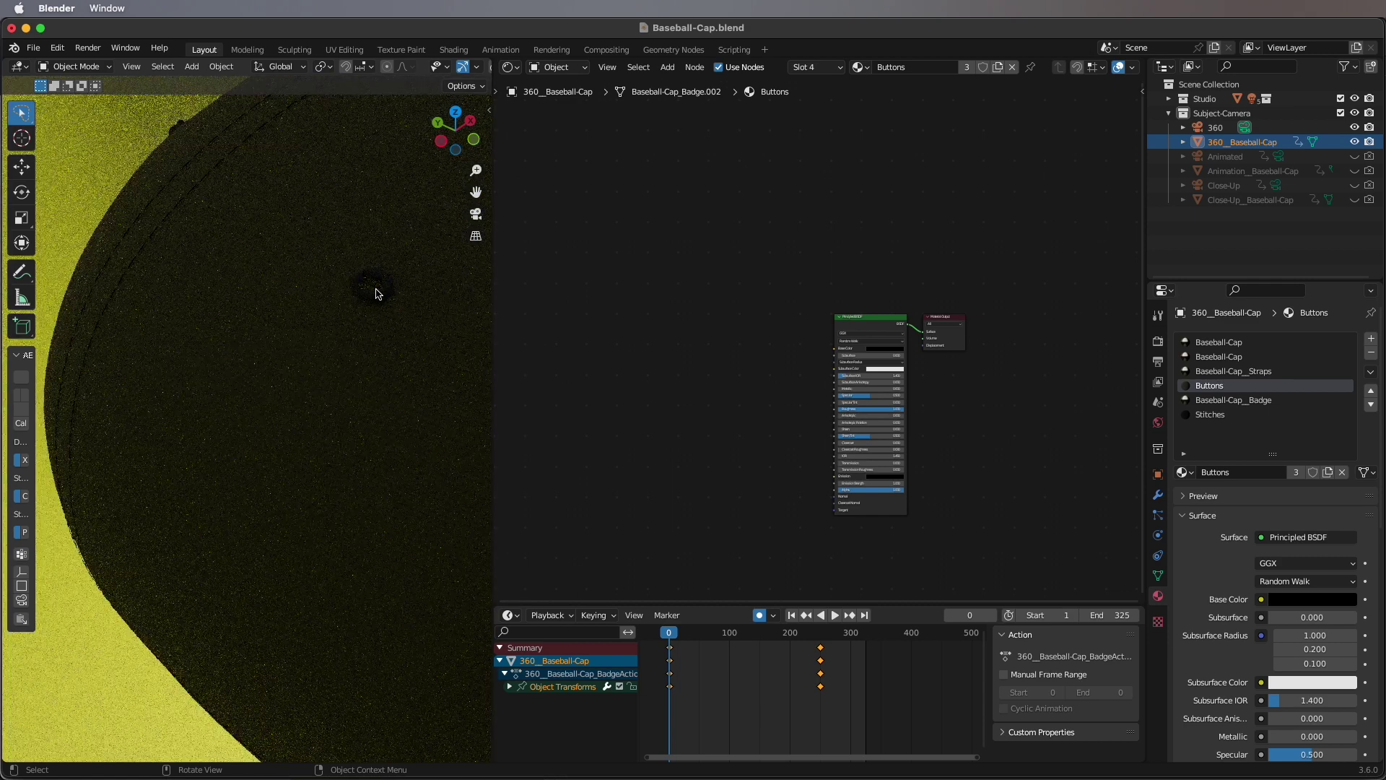
{"action": "mouse_move", "coordinate": [375, 288]}
{"action": "middle_mouse_down"}
{"action": "mouse_move", "coordinate": [417, 426]}
{"action": "mouse_move", "coordinate": [325, 357]}
{"action": "middle_mouse_up"}
{"action": "left_click", "coordinate": [131, 66]}
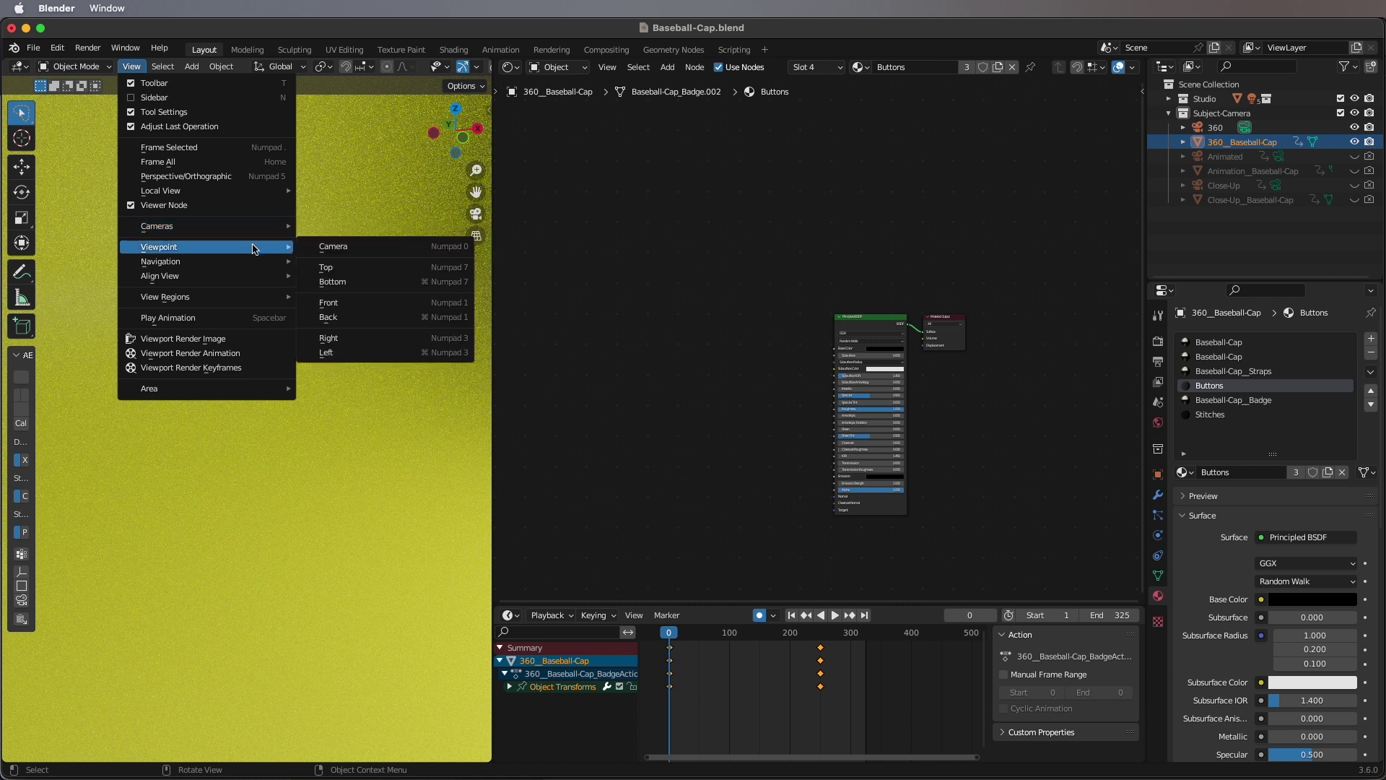
{"action": "left_click", "coordinate": [325, 247]}
{"action": "left_click", "coordinate": [1233, 400]}
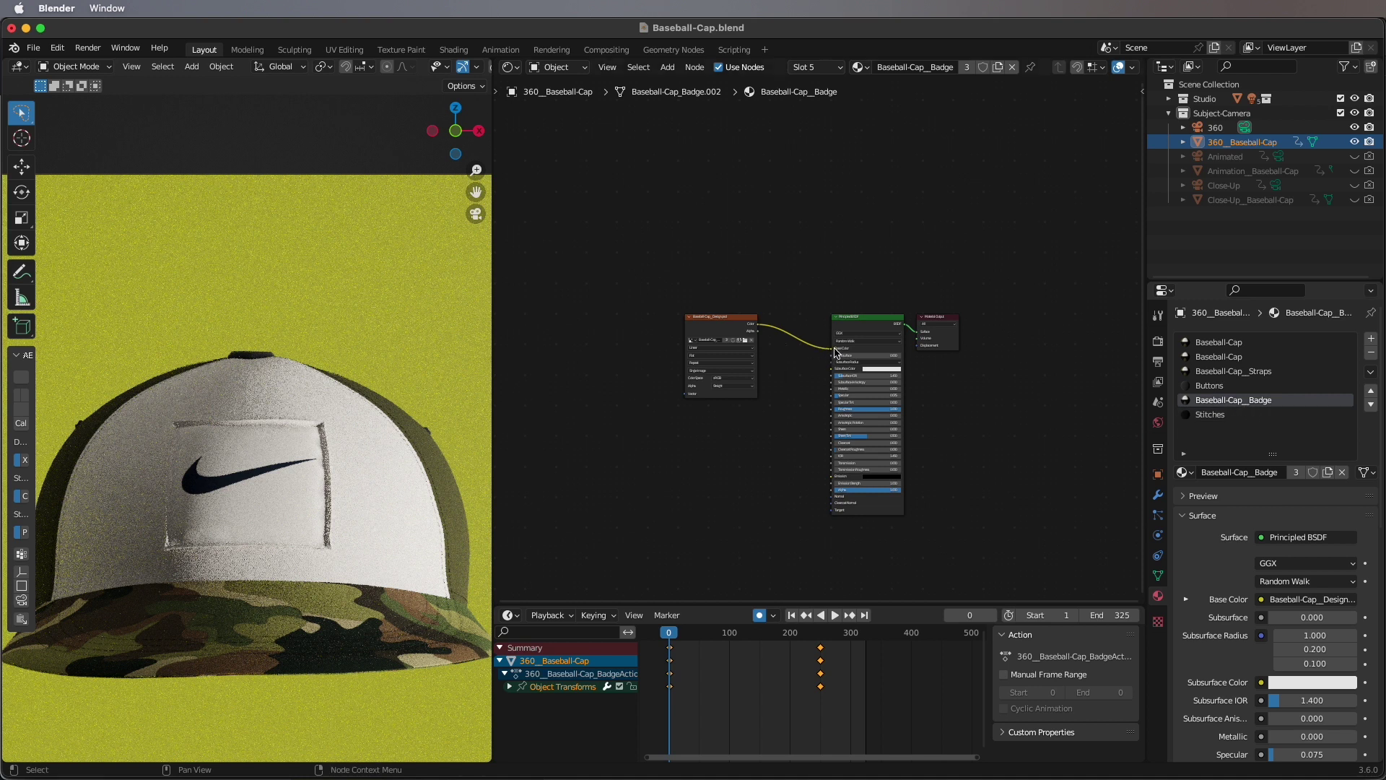
{"action": "scroll", "coordinate": [835, 352], "scroll_direction": "up", "scroll_amount": 3}
Test the badge (black Base Color) and straps materials by unlinking, then relinking, the design image
{"action": "left_click_drag", "start_coordinate": [842, 356], "coordinate": [807, 397]}
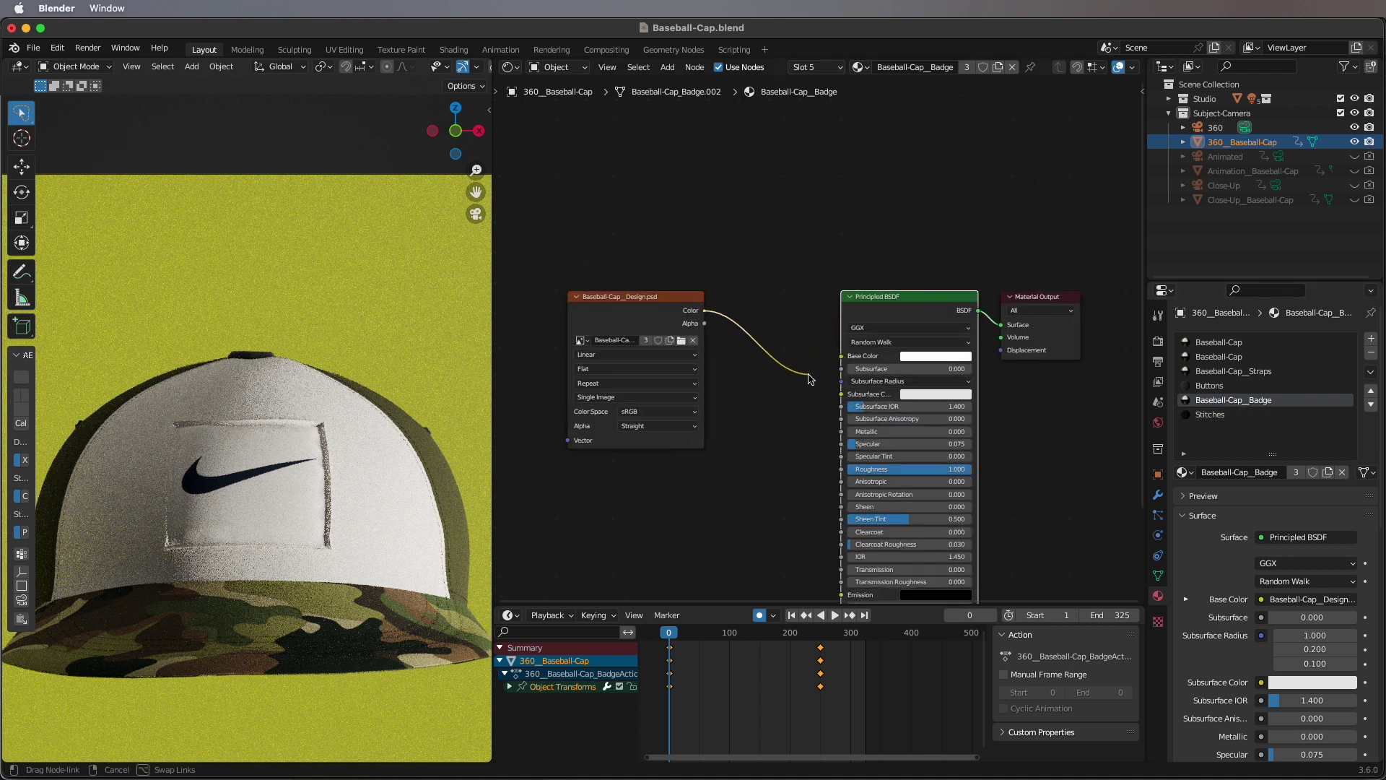
{"action": "left_click", "coordinate": [937, 355]}
{"action": "left_click_drag", "start_coordinate": [997, 197], "coordinate": [997, 276]}
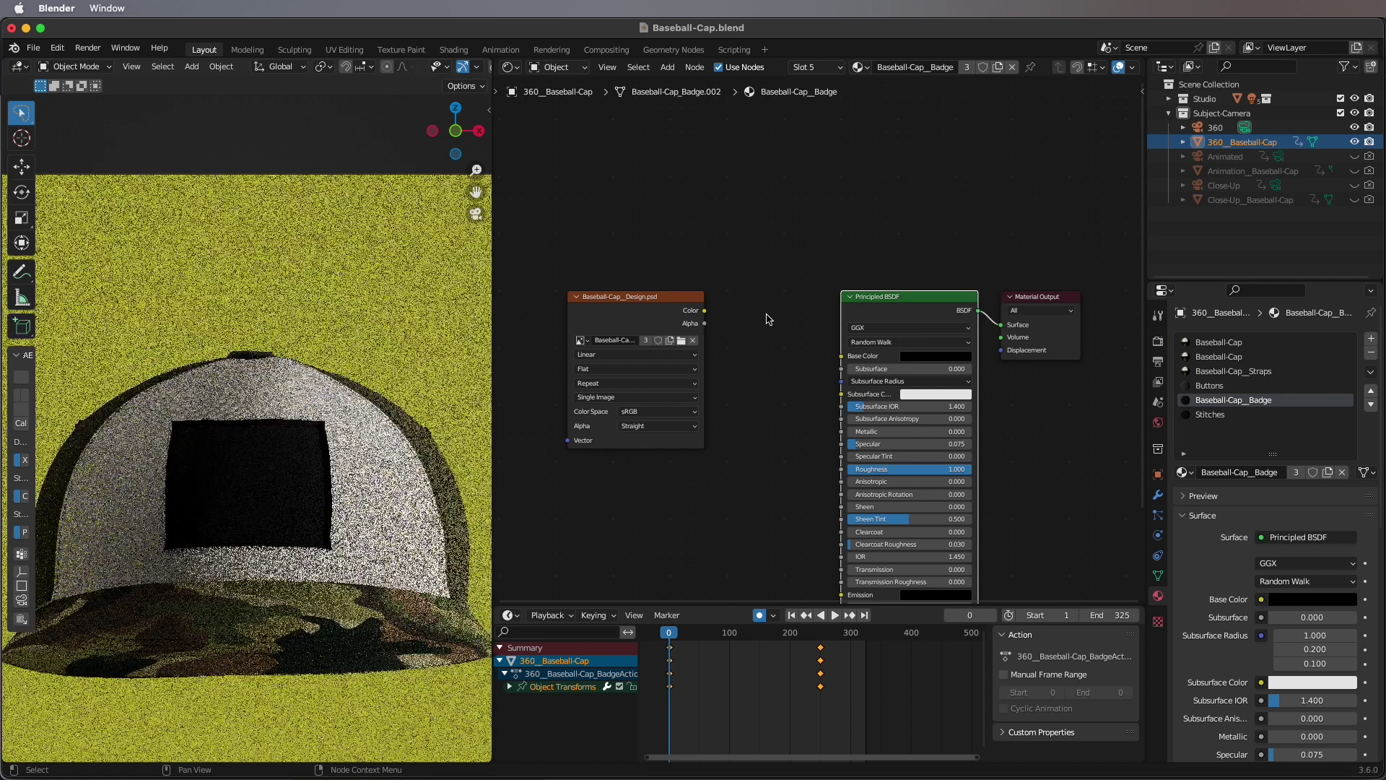
{"action": "left_click_drag", "start_coordinate": [706, 315], "coordinate": [836, 360]}
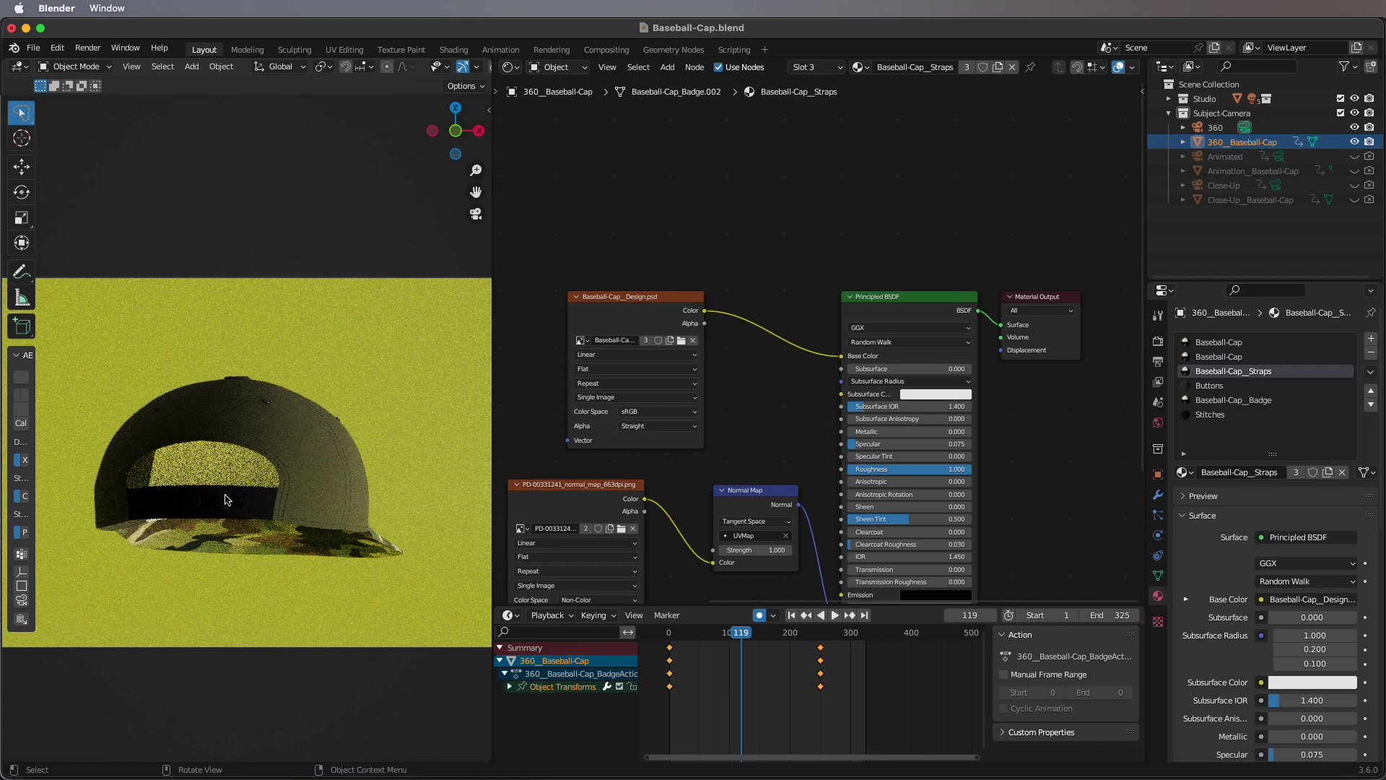
{"action": "left_click_drag", "start_coordinate": [842, 355], "coordinate": [823, 316]}
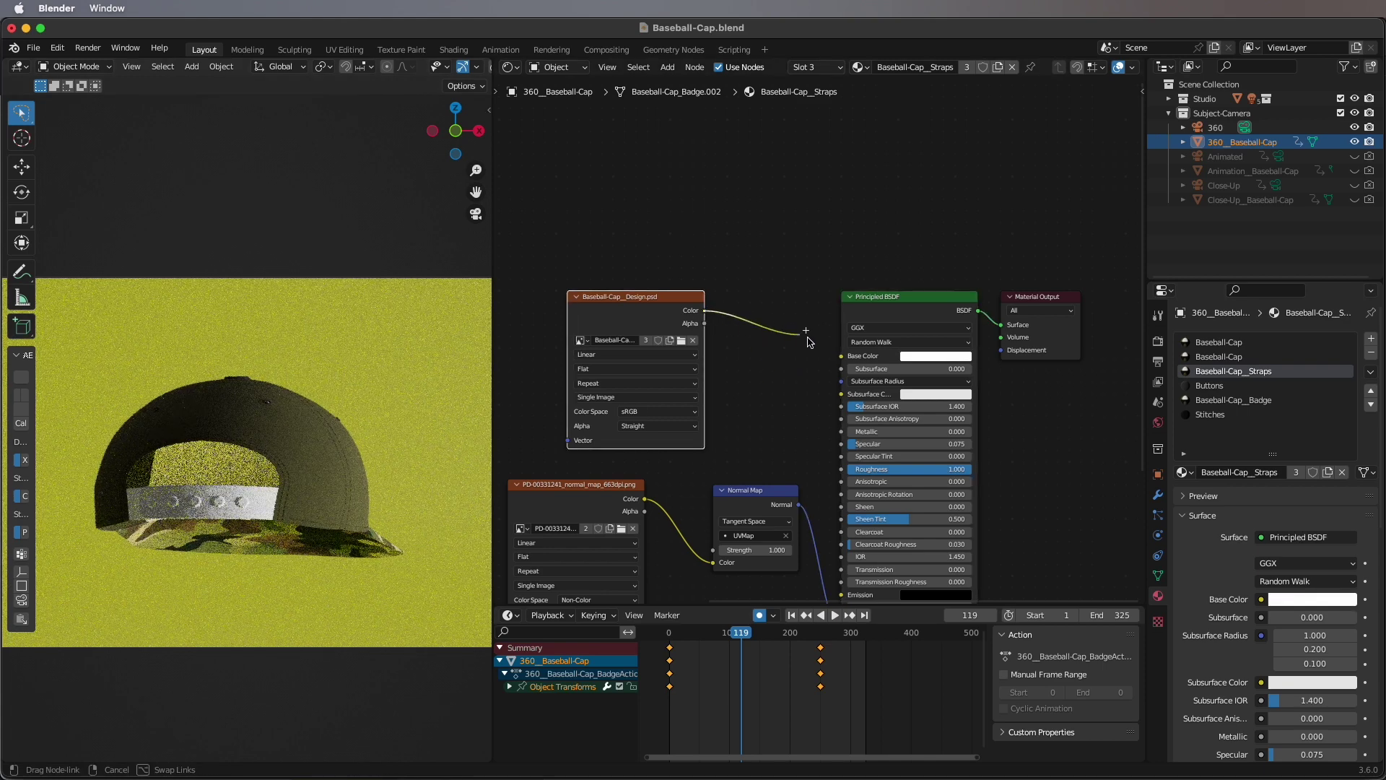
{"action": "left_click_drag", "start_coordinate": [706, 310], "coordinate": [842, 355]}
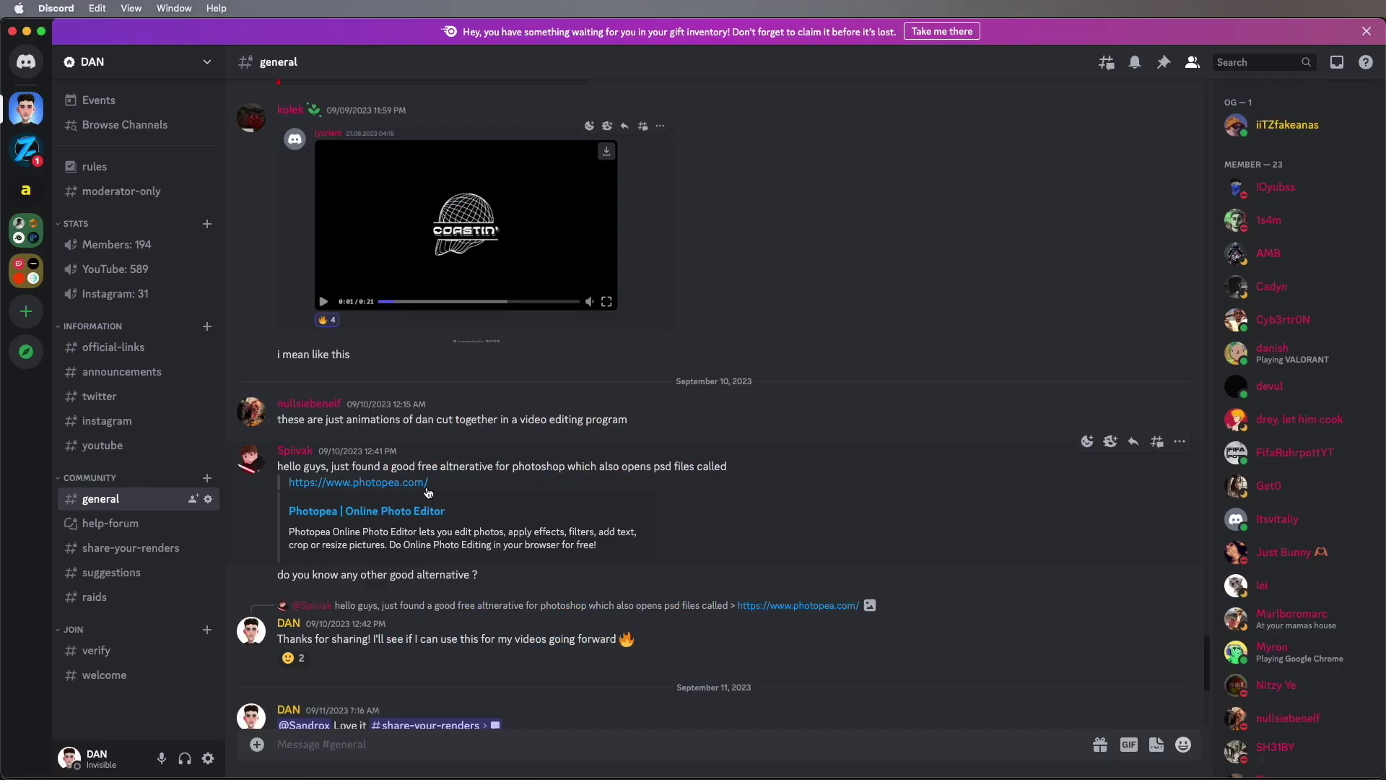
Open the photopea.com link shared in Discord and dismiss Photopea's intro banner
{"action": "left_click", "coordinate": [385, 485]}
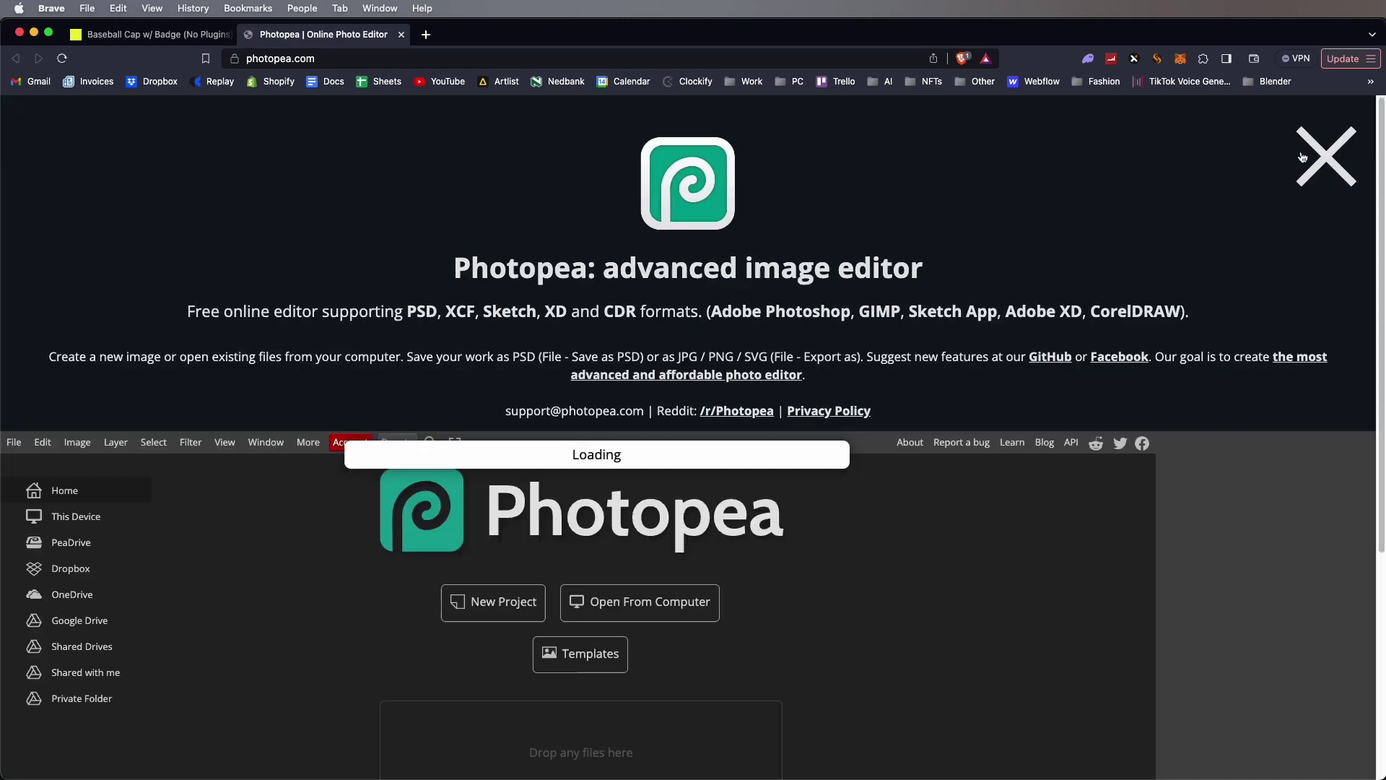
{"action": "left_click", "coordinate": [1328, 161]}
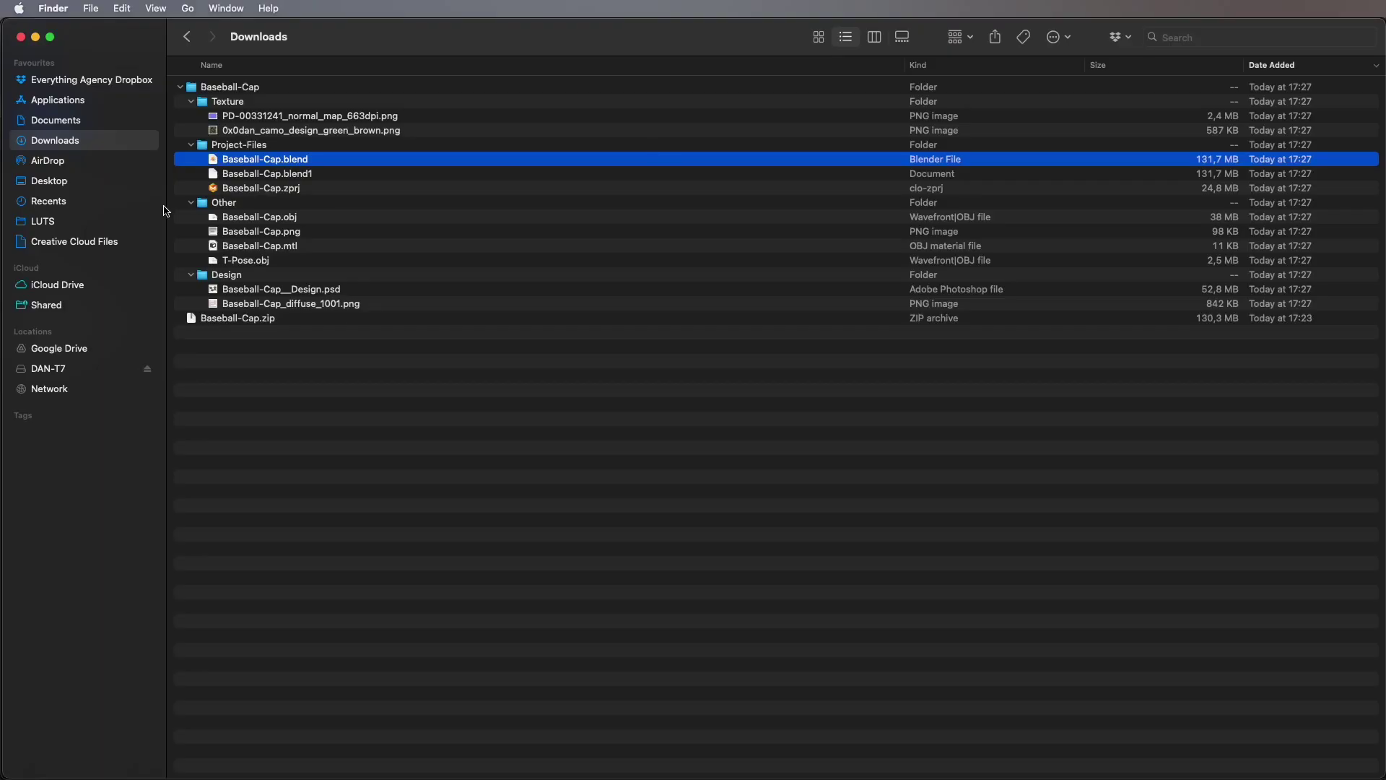
Open Baseball-Cap__Design.psd from Downloads > Baseball-Cap > Design in Photoshop
{"action": "left_click", "coordinate": [250, 289]}
{"action": "double_click", "coordinate": [244, 292]}
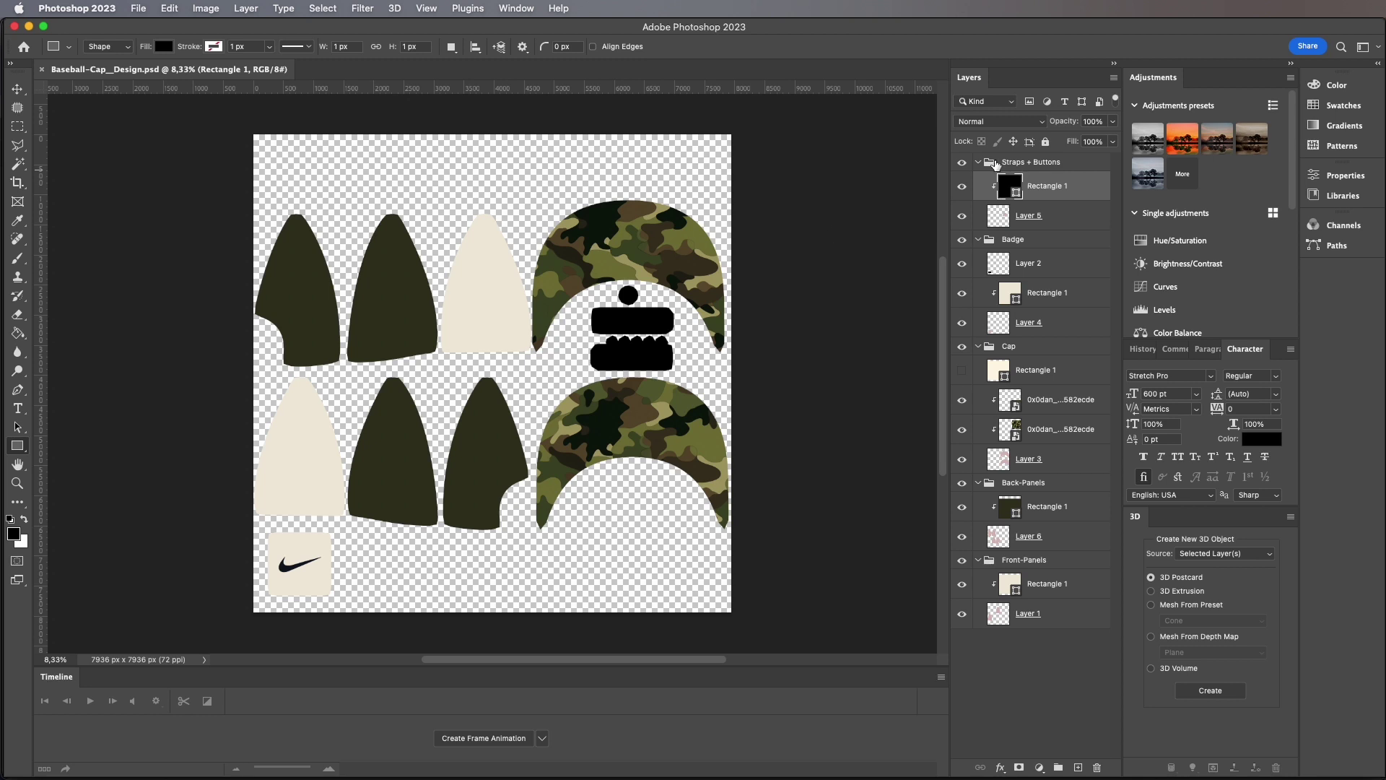
Collapse the design's expanded layer groups, including Front-Panels, and deselect all layers
{"action": "left_click", "coordinate": [978, 162]}
{"action": "left_click", "coordinate": [978, 199]}
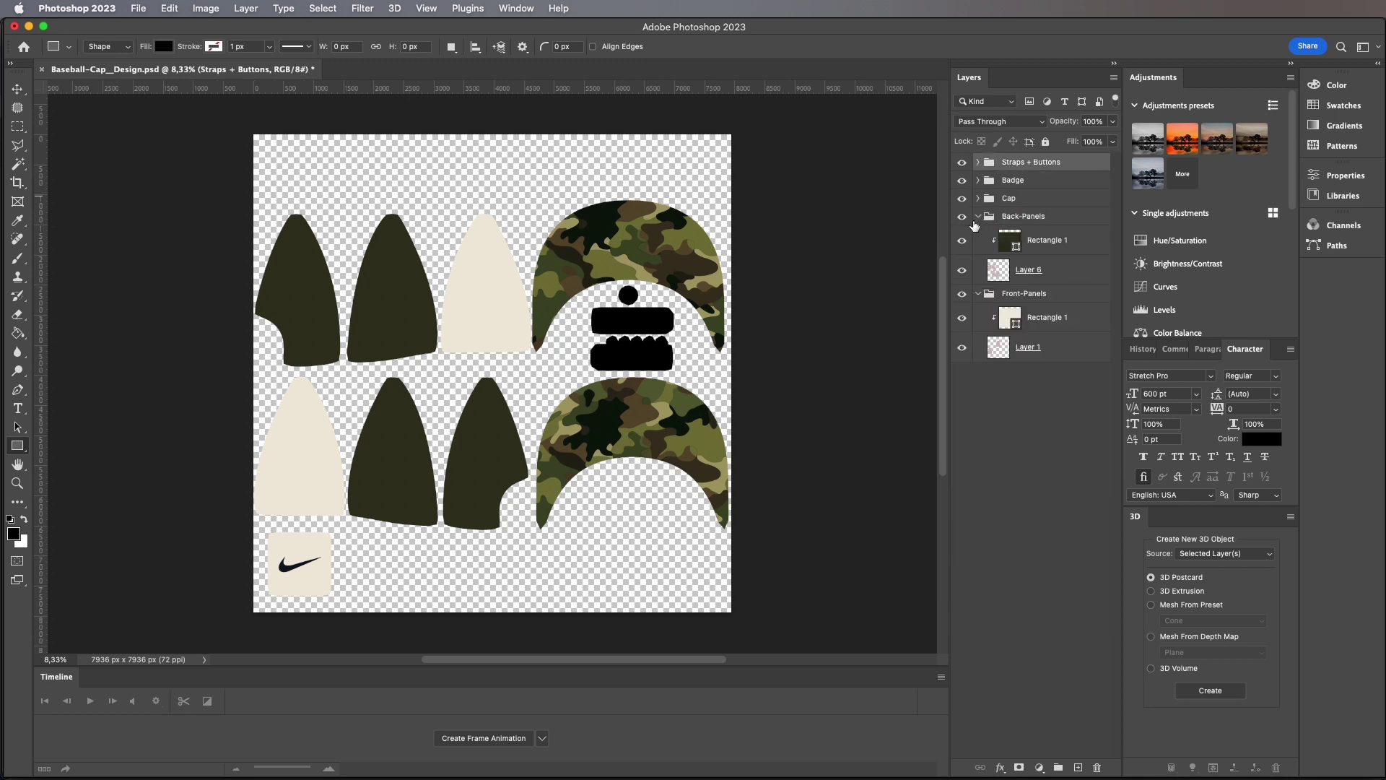
{"action": "left_click", "coordinate": [977, 234]}
{"action": "left_click", "coordinate": [1006, 318]}
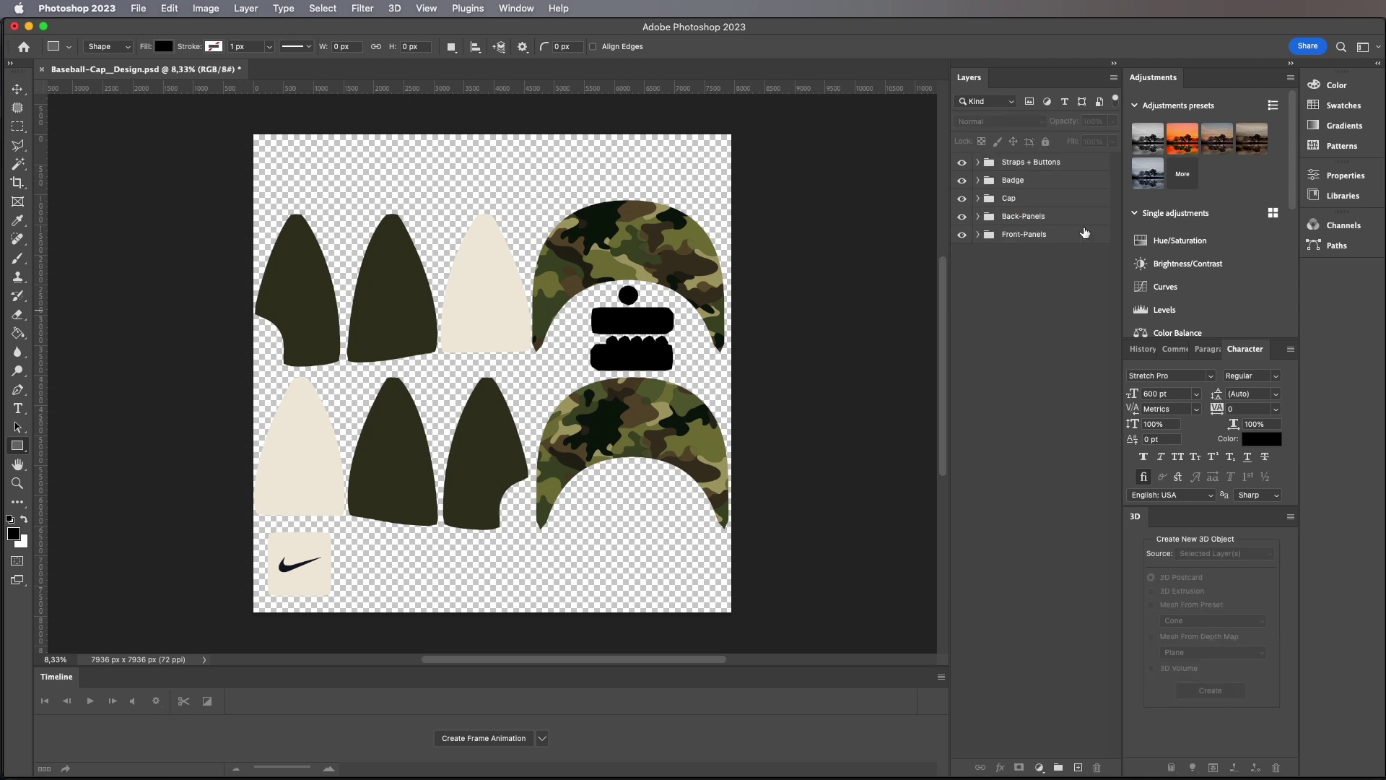
Inspect the Badge group's Layer 2, then paste the Nike logo as new Layer 7
{"action": "left_click", "coordinate": [978, 179]}
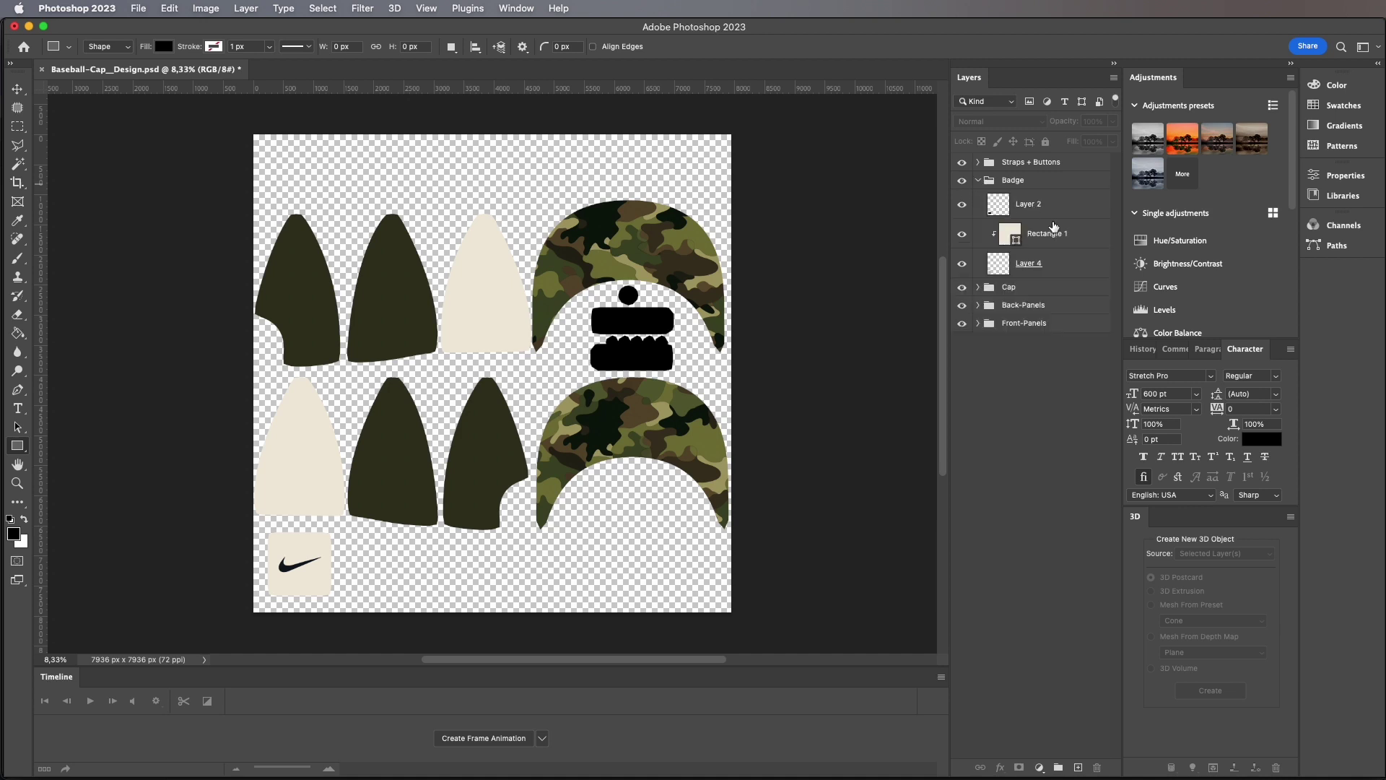
{"action": "left_click", "coordinate": [1055, 213]}
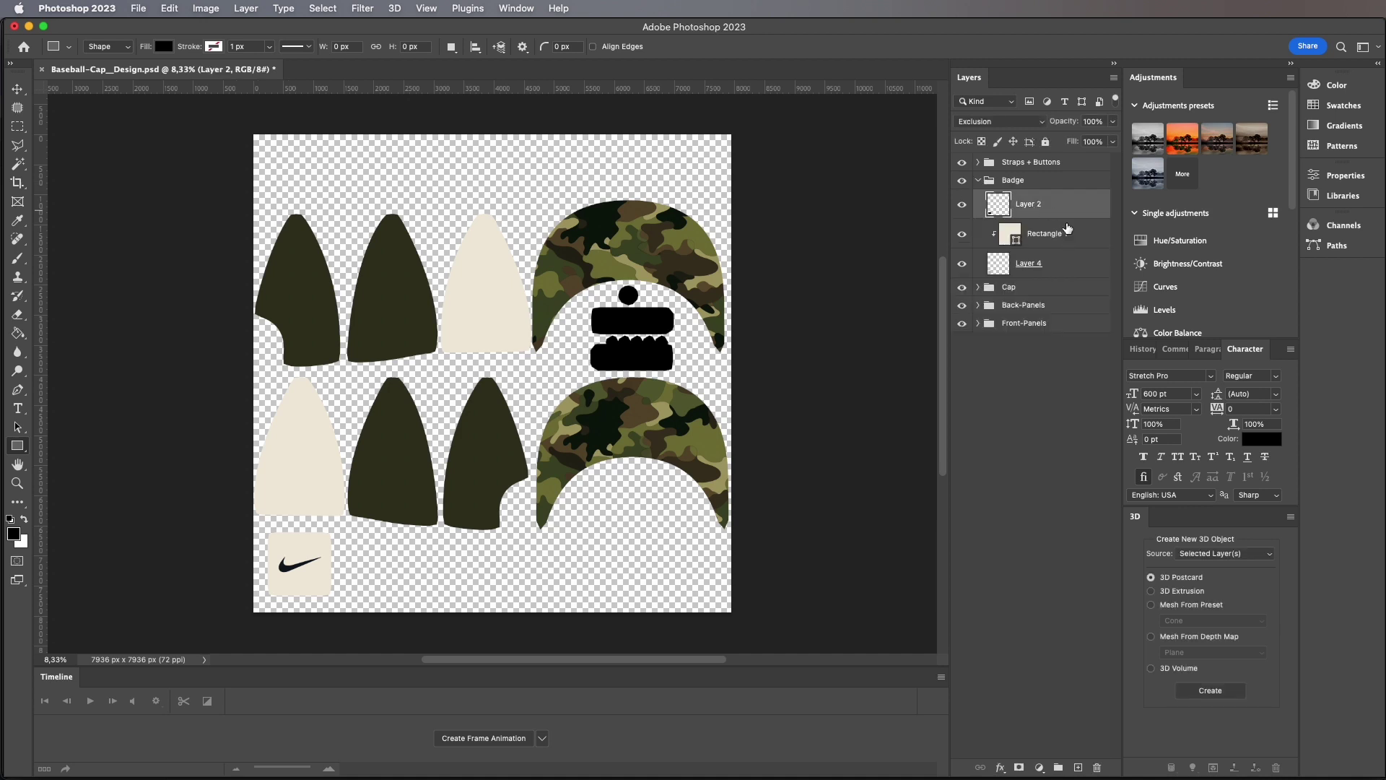
{"action": "left_click", "coordinate": [983, 181]}
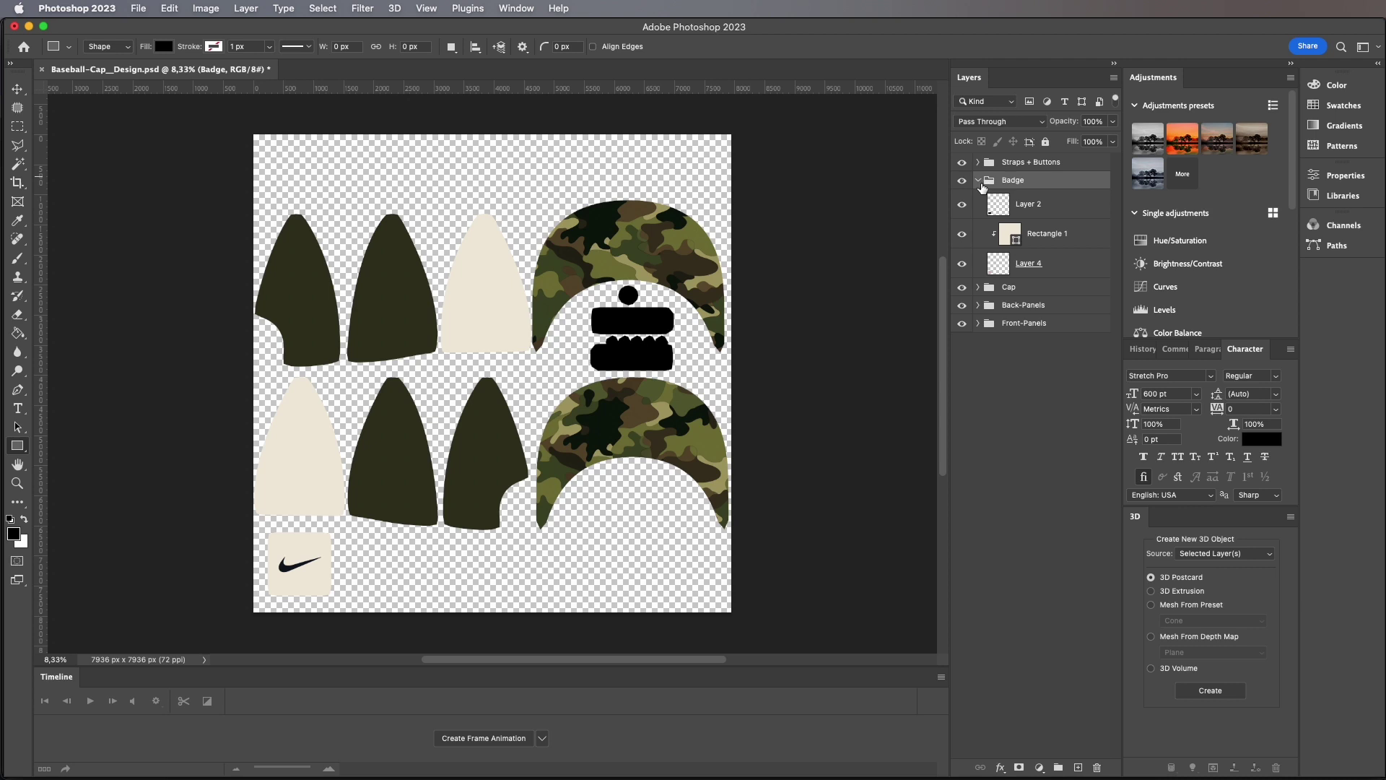
{"action": "left_click", "coordinate": [978, 180]}
{"action": "left_click", "coordinate": [1044, 311]}
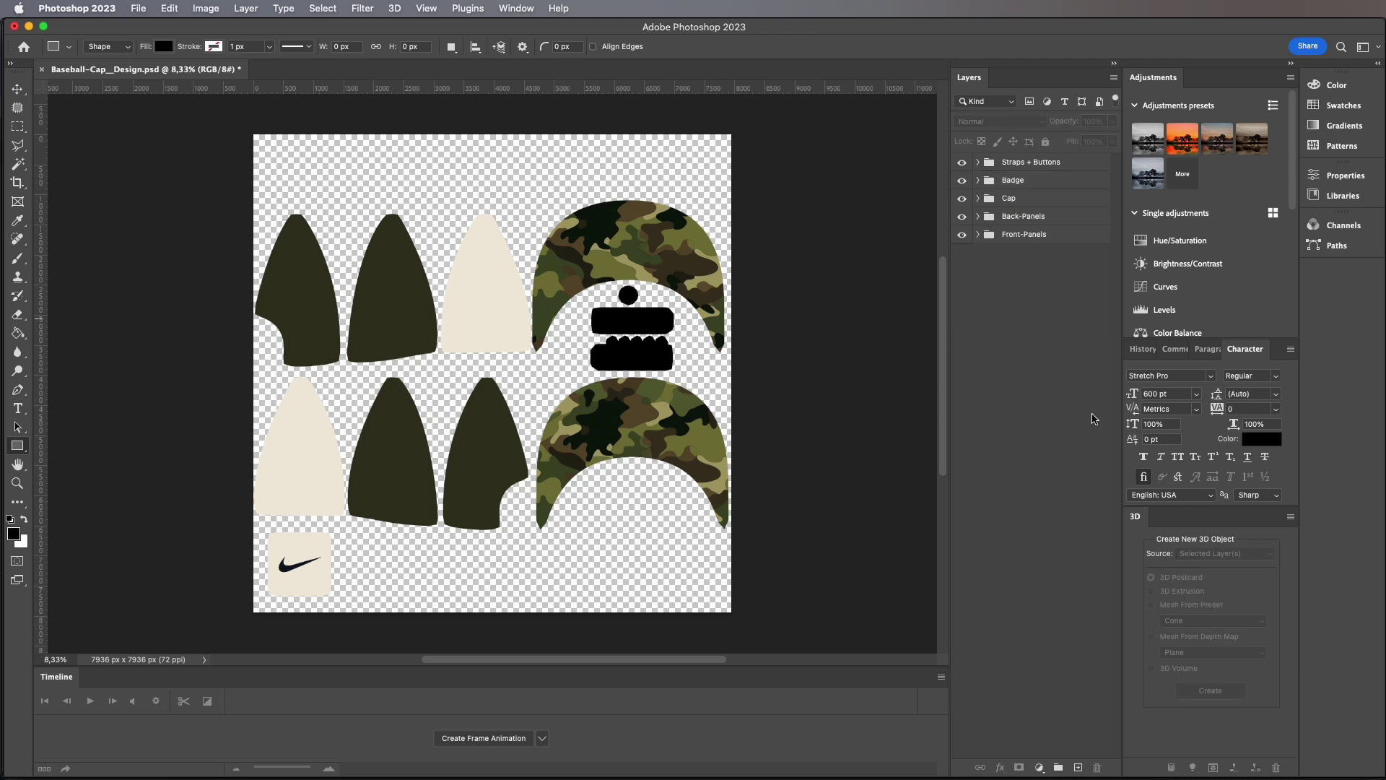
{"action": "key", "text": "super+v"}
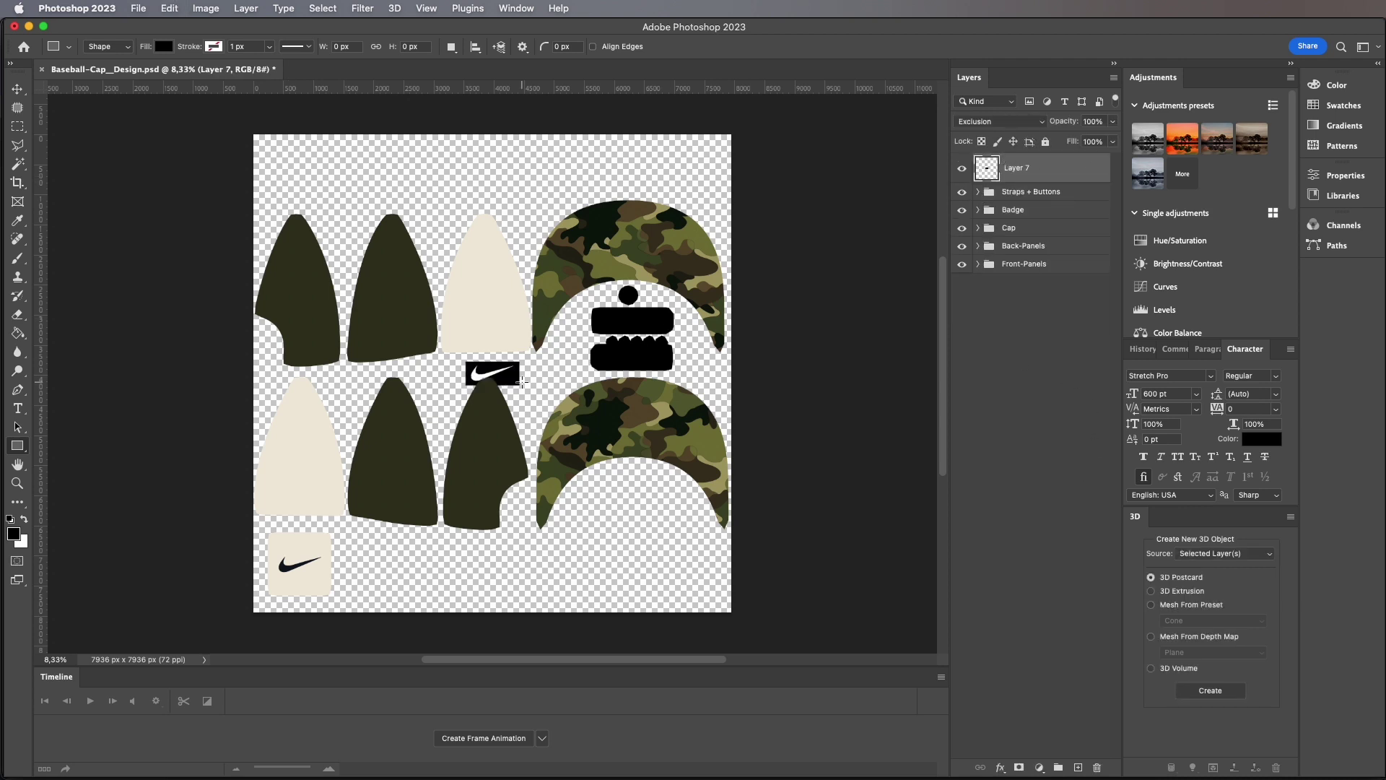
{"action": "key", "text": "v"}
{"action": "mouse_move", "coordinate": [505, 389]}
{"action": "left_mouse_down"}
{"action": "mouse_move", "coordinate": [494, 316]}
{"action": "mouse_move", "coordinate": [398, 311]}
{"action": "mouse_move", "coordinate": [630, 439]}
{"action": "mouse_move", "coordinate": [350, 582]}
{"action": "left_mouse_up"}
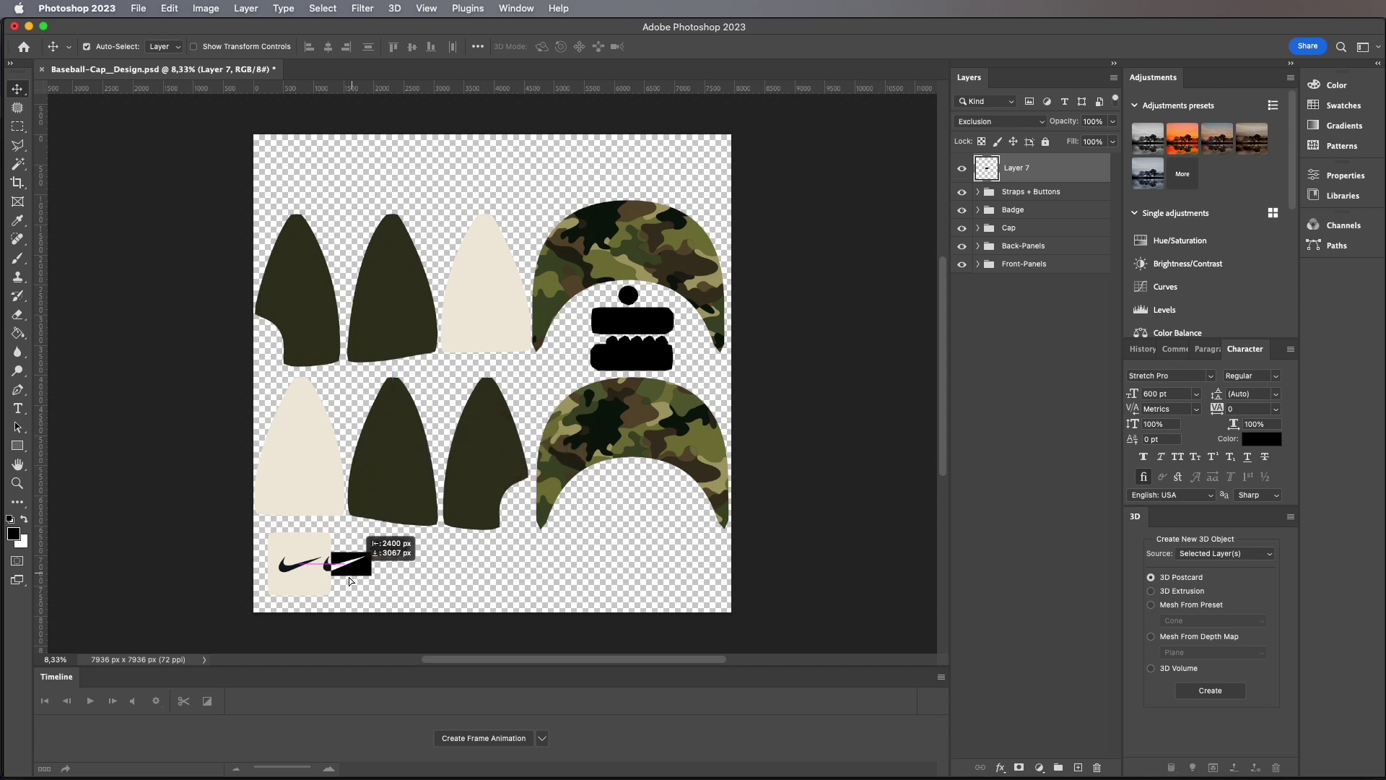
{"action": "mouse_move", "coordinate": [350, 582]}
{"action": "left_mouse_down"}
{"action": "mouse_move", "coordinate": [308, 576]}
{"action": "mouse_move", "coordinate": [478, 477]}
{"action": "left_mouse_up"}
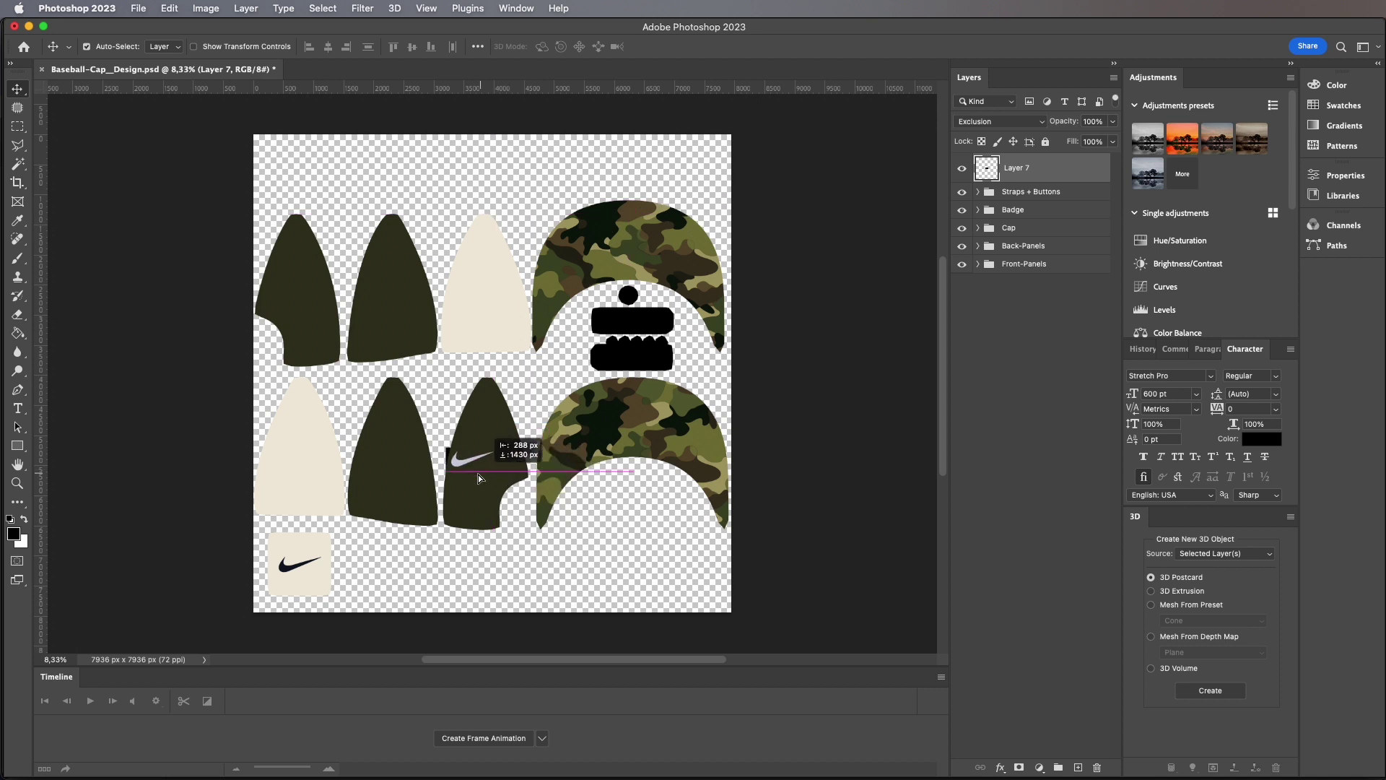
{"action": "mouse_move", "coordinate": [479, 478]}
{"action": "left_mouse_down"}
{"action": "mouse_move", "coordinate": [491, 292]}
{"action": "mouse_move", "coordinate": [280, 309]}
{"action": "mouse_move", "coordinate": [339, 306]}
{"action": "mouse_move", "coordinate": [505, 381]}
{"action": "left_mouse_up"}
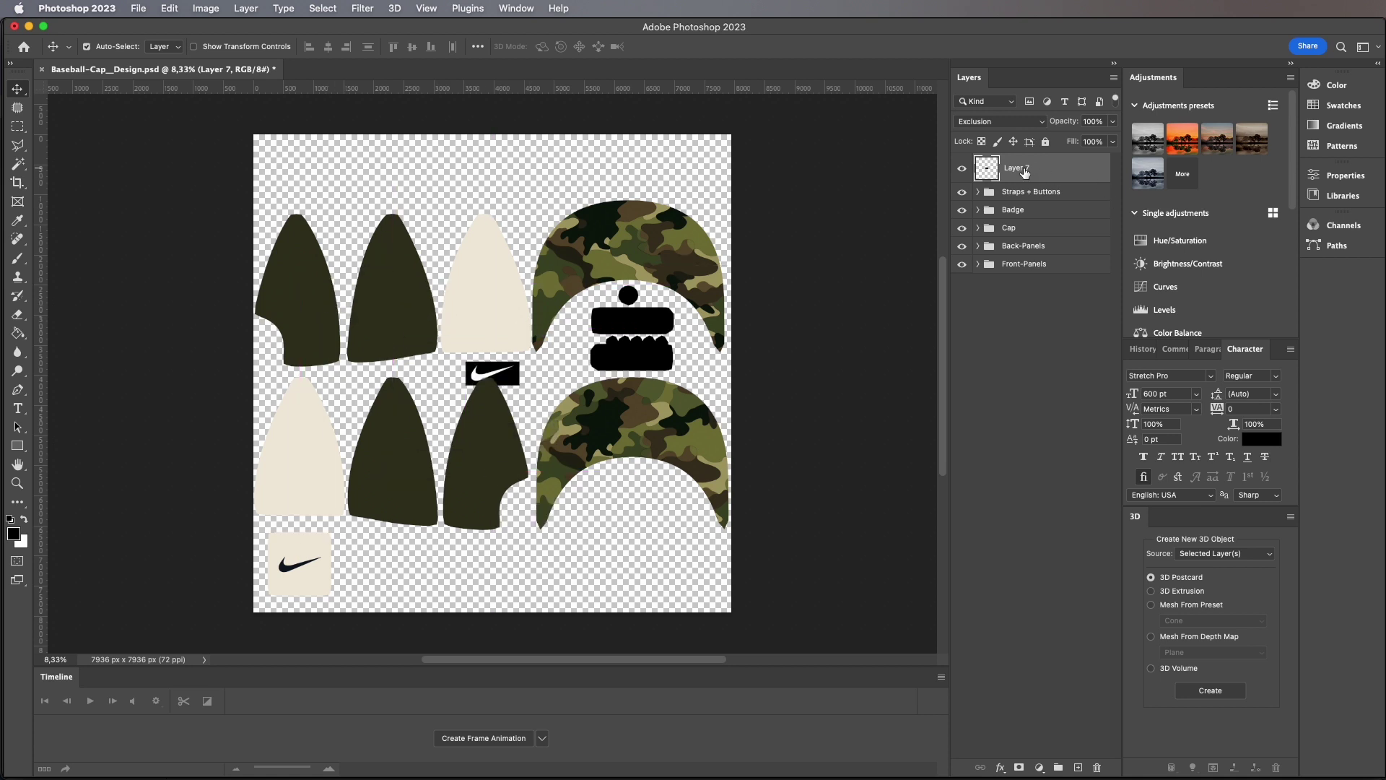
Delete the pasted Nike logo layer and select Rectangle 1 in Straps + Buttons
{"action": "key", "text": "Delete"}
{"action": "left_click", "coordinate": [978, 162]}
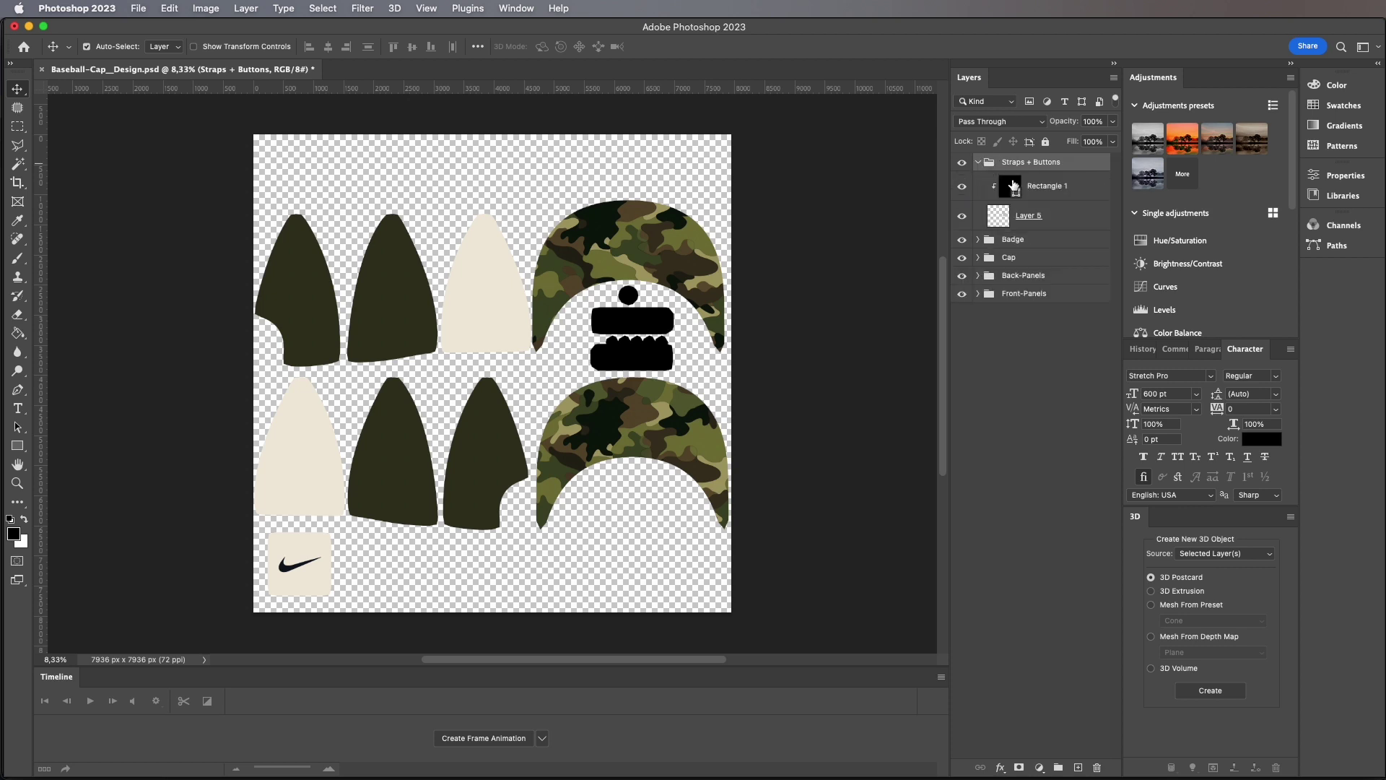
{"action": "left_click", "coordinate": [1008, 189]}
{"action": "double_click", "coordinate": [1007, 190]}
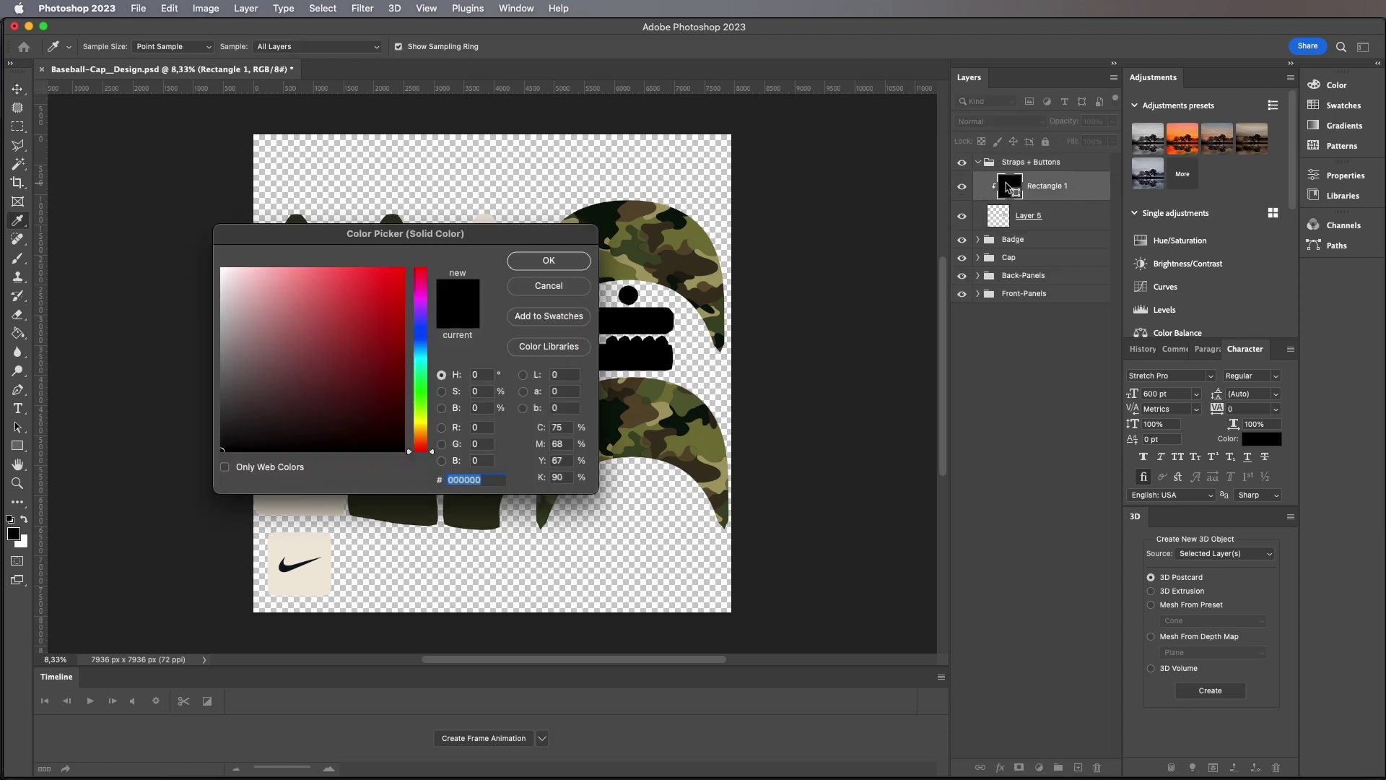
{"action": "left_click", "coordinate": [517, 281]}
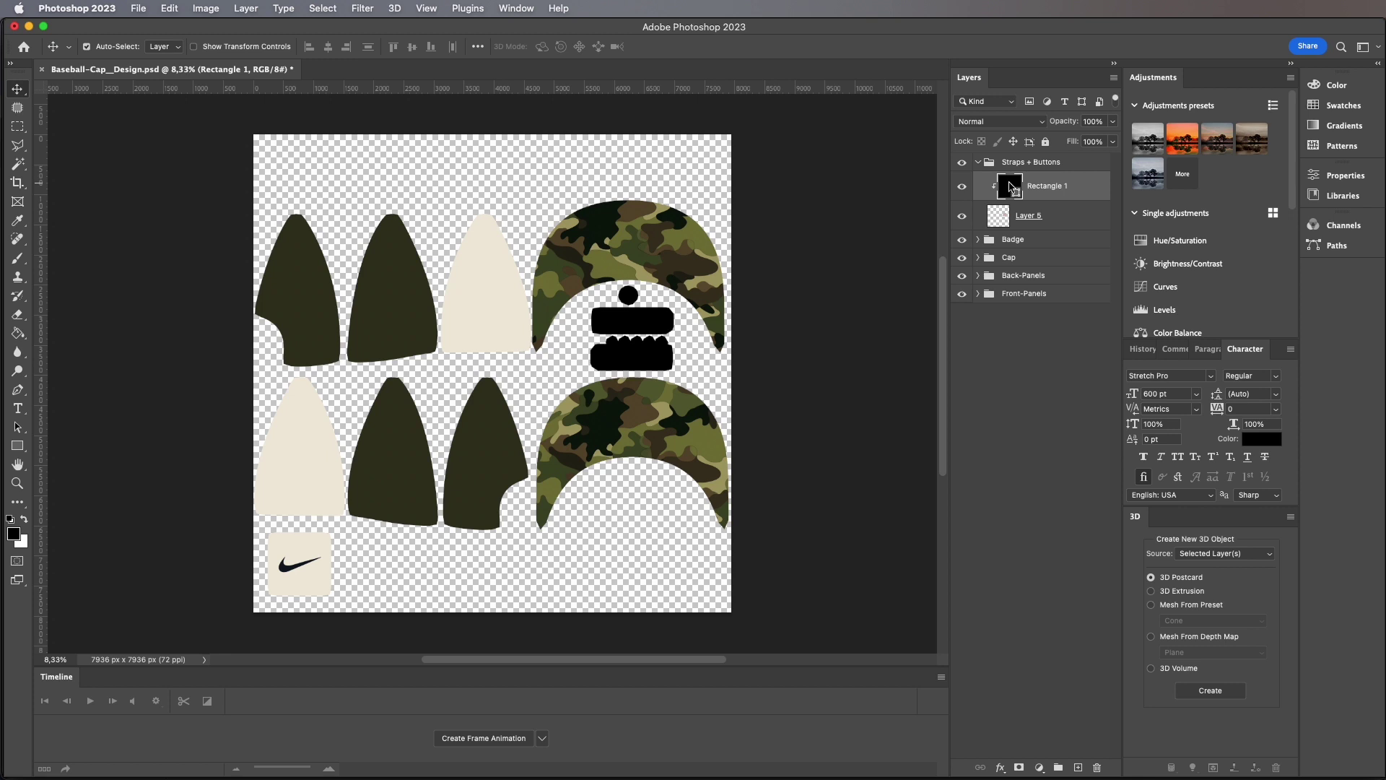
Try red and brown fills for the straps and buttons, then apply a green
{"action": "double_click", "coordinate": [1010, 188]}
{"action": "left_click", "coordinate": [338, 317]}
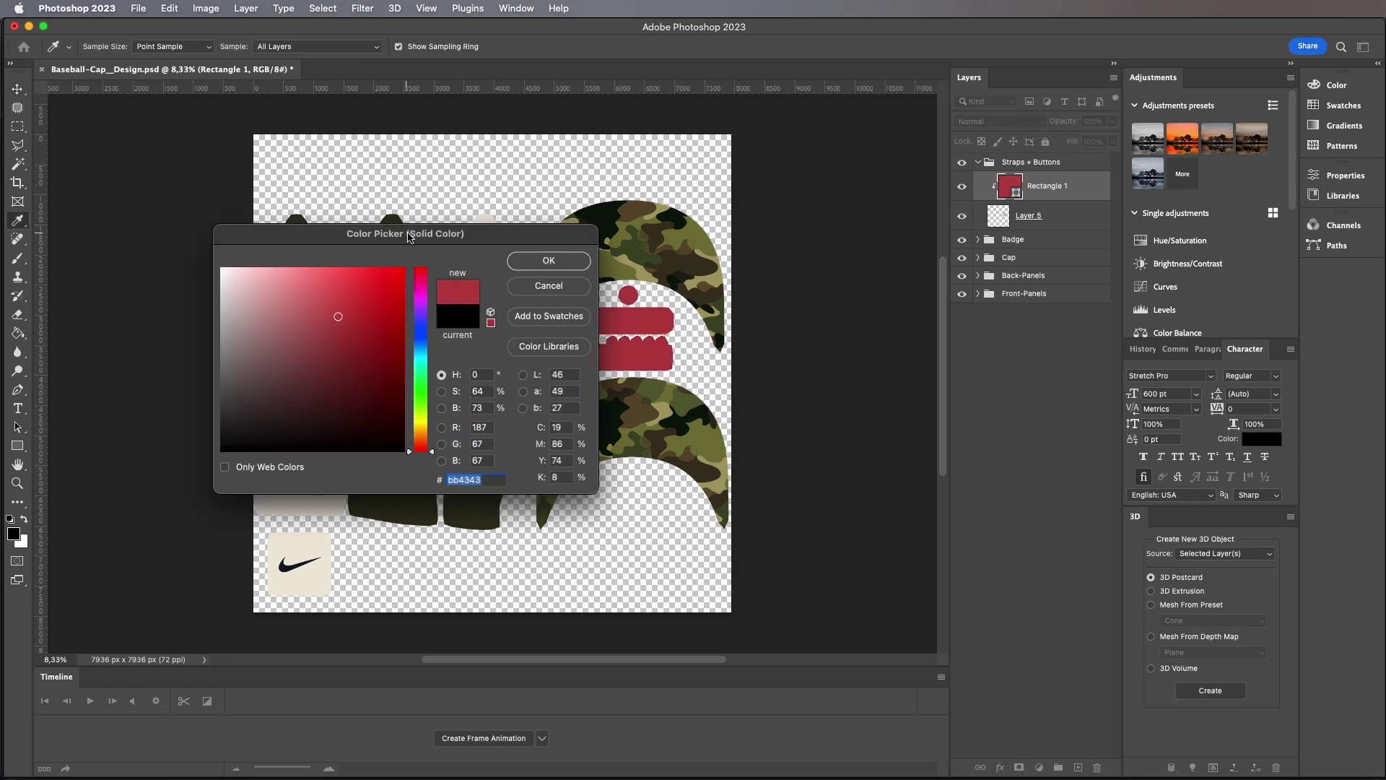
{"action": "left_click_drag", "start_coordinate": [409, 236], "coordinate": [479, 213]}
{"action": "left_click", "coordinate": [391, 358]}
{"action": "left_click", "coordinate": [417, 320]}
{"action": "left_click", "coordinate": [494, 410]}
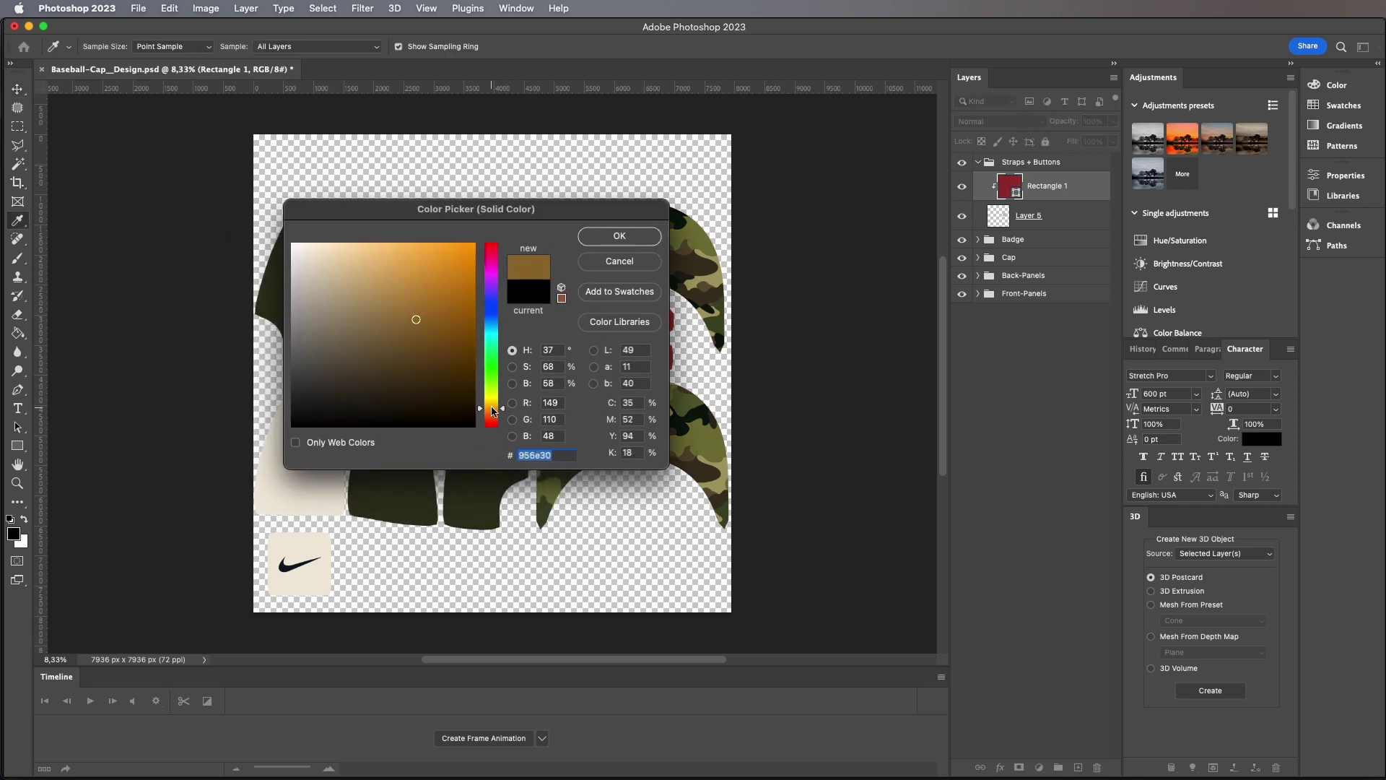
{"action": "mouse_move", "coordinate": [493, 409]}
{"action": "left_mouse_down"}
{"action": "mouse_move", "coordinate": [504, 304]}
{"action": "mouse_move", "coordinate": [500, 392]}
{"action": "mouse_move", "coordinate": [495, 368]}
{"action": "left_mouse_up"}
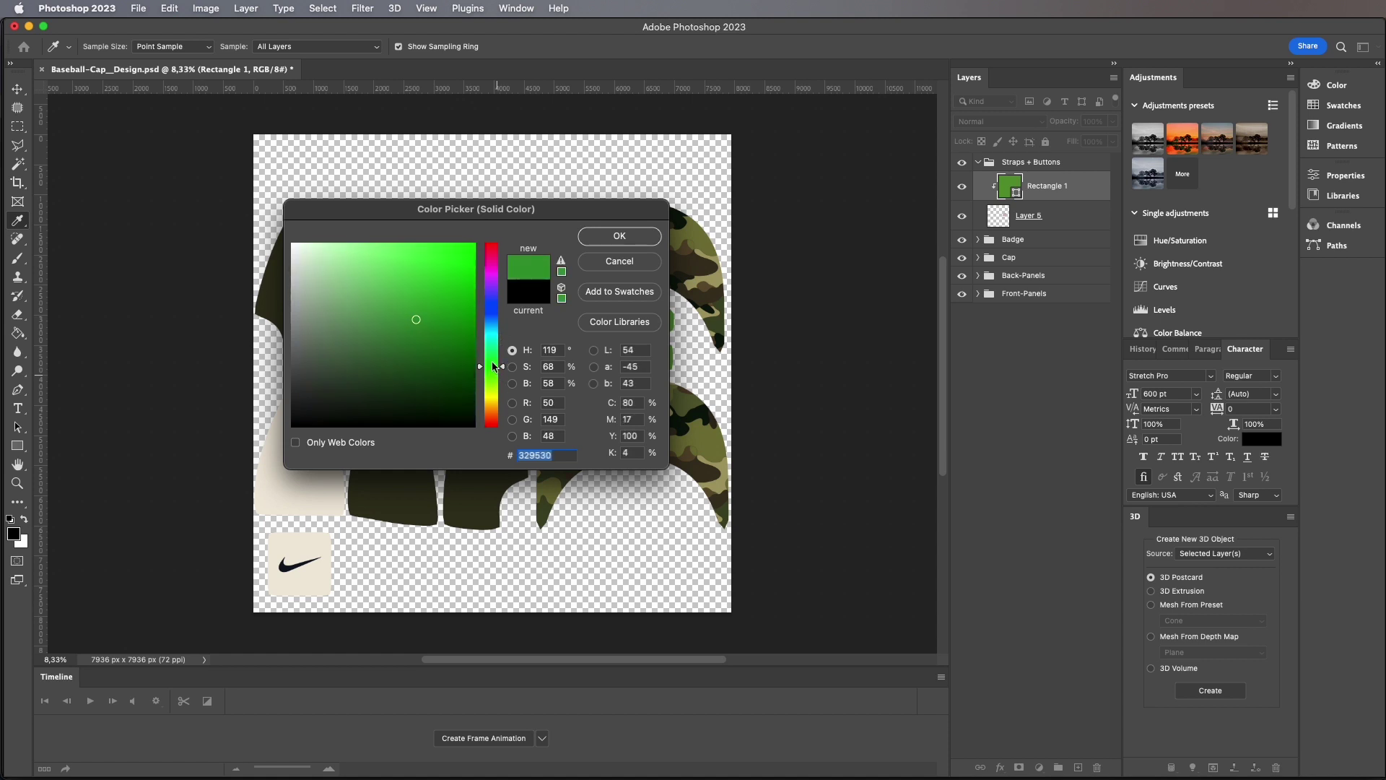
{"action": "left_click", "coordinate": [600, 239]}
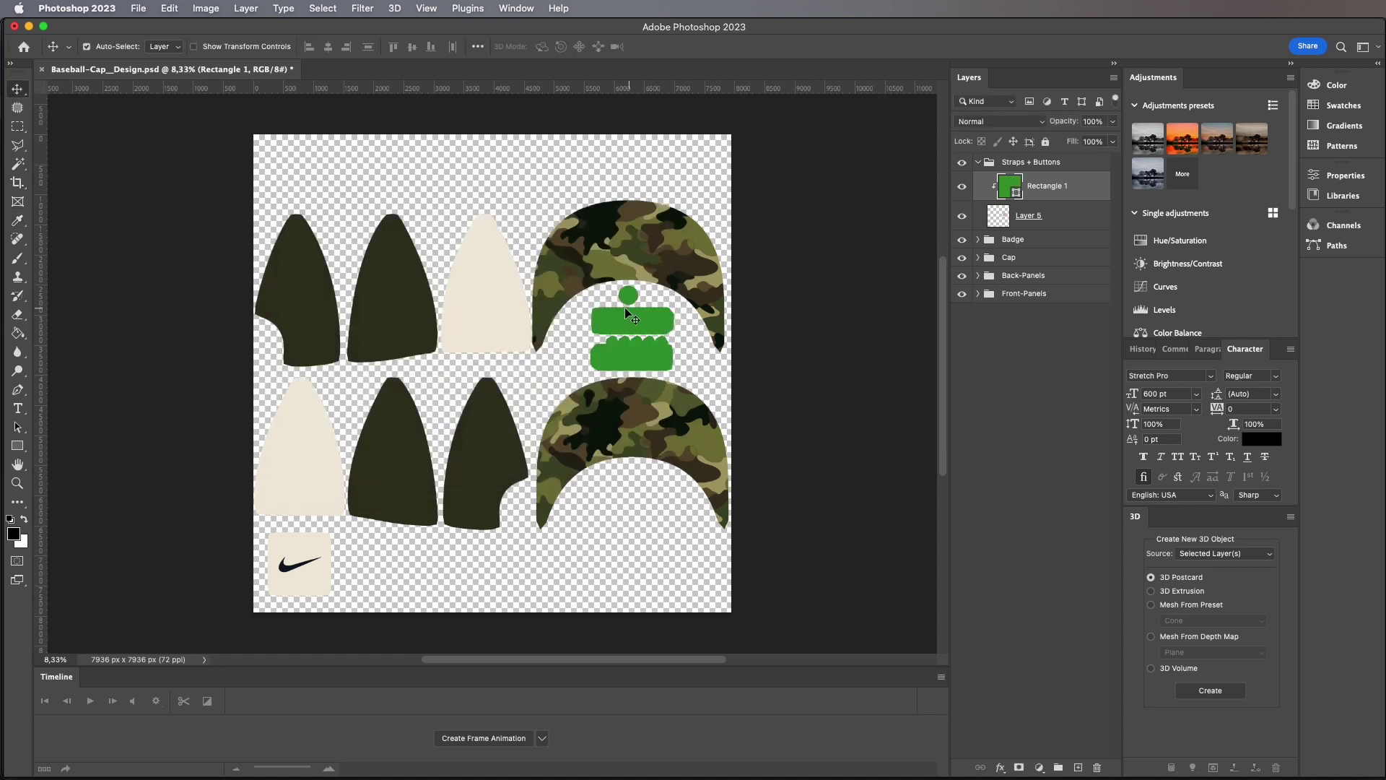
Sample a dark olive from the camo for the straps and buttons fill
{"action": "double_click", "coordinate": [1013, 187]}
{"action": "left_click_drag", "start_coordinate": [546, 201], "coordinate": [383, 212]}
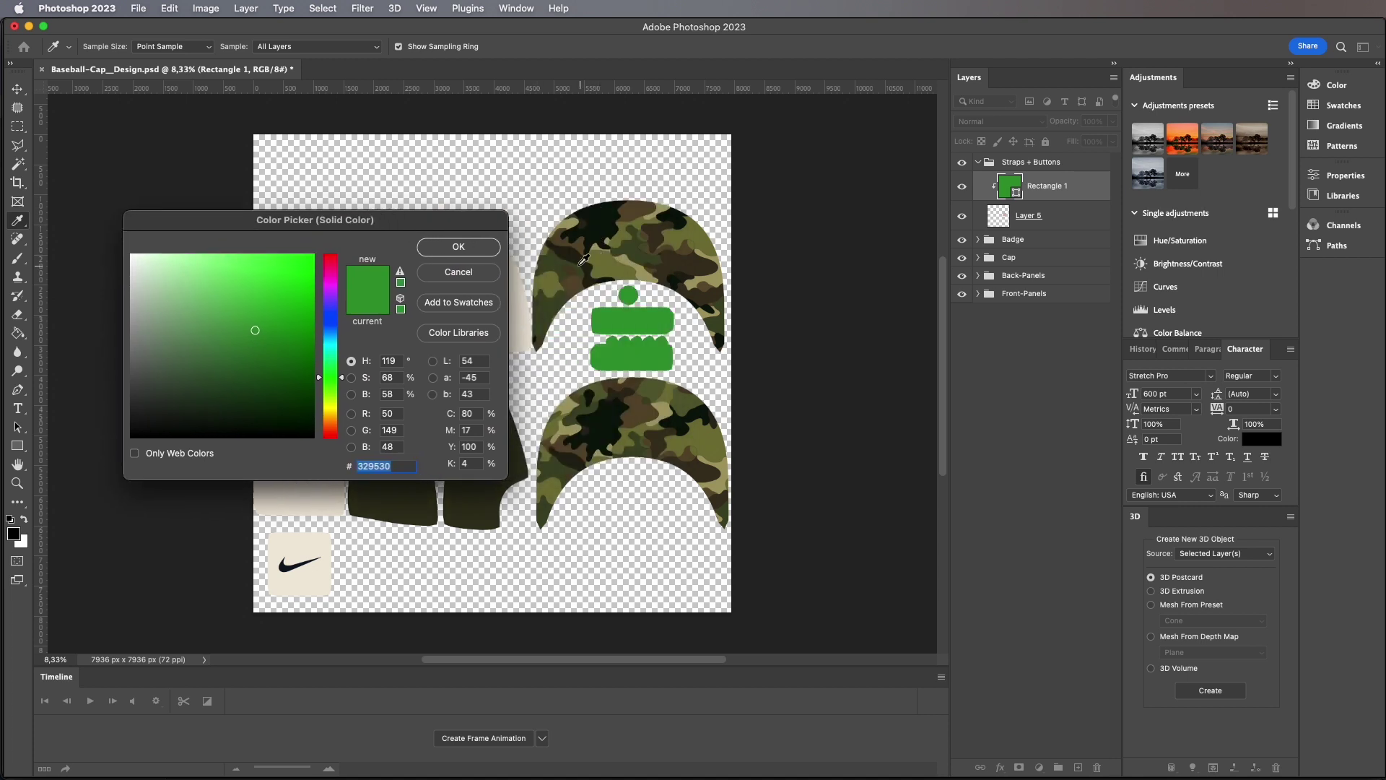
{"action": "left_click", "coordinate": [559, 253]}
Confirm the dark olive straps, then give the Badge Layer 2 background a dark green fill
{"action": "left_click", "coordinate": [457, 248]}
{"action": "left_click", "coordinate": [979, 240]}
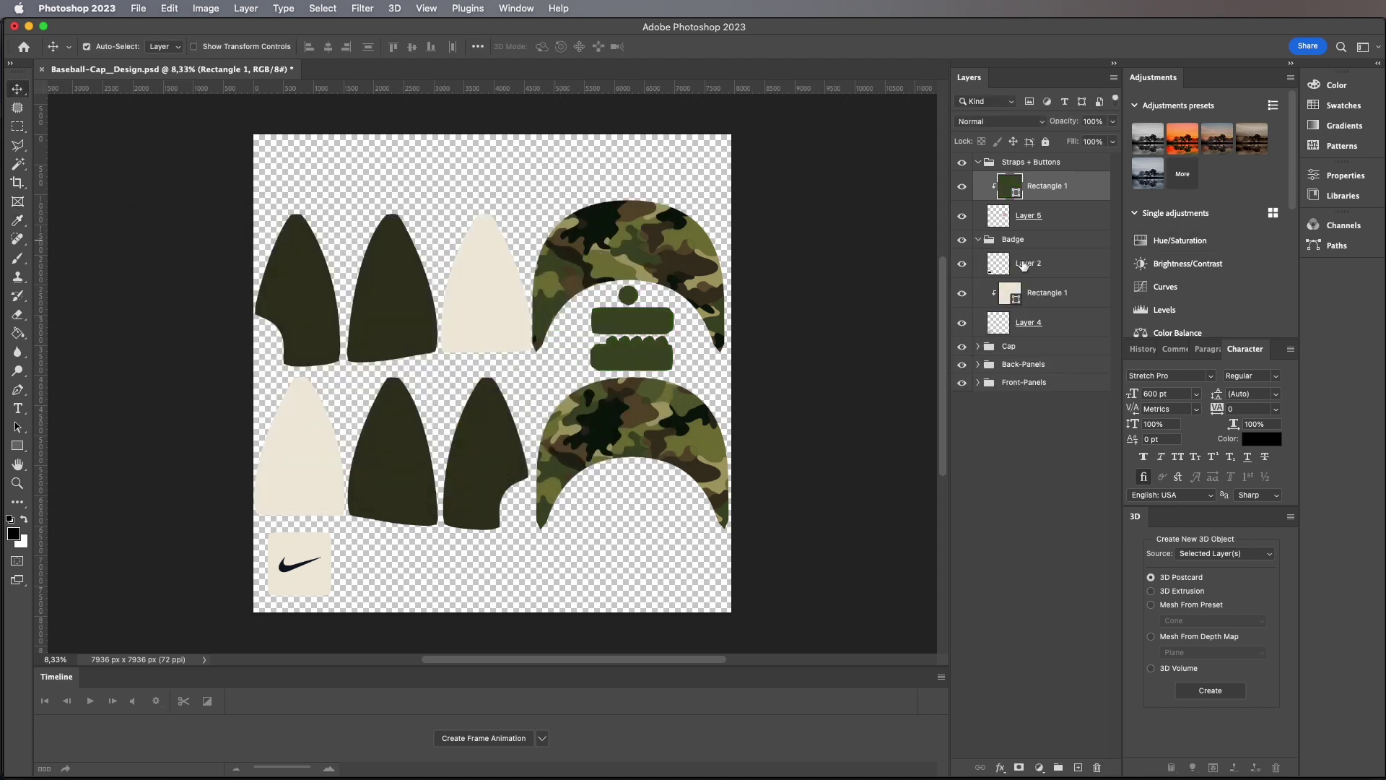
{"action": "left_click", "coordinate": [1035, 263]}
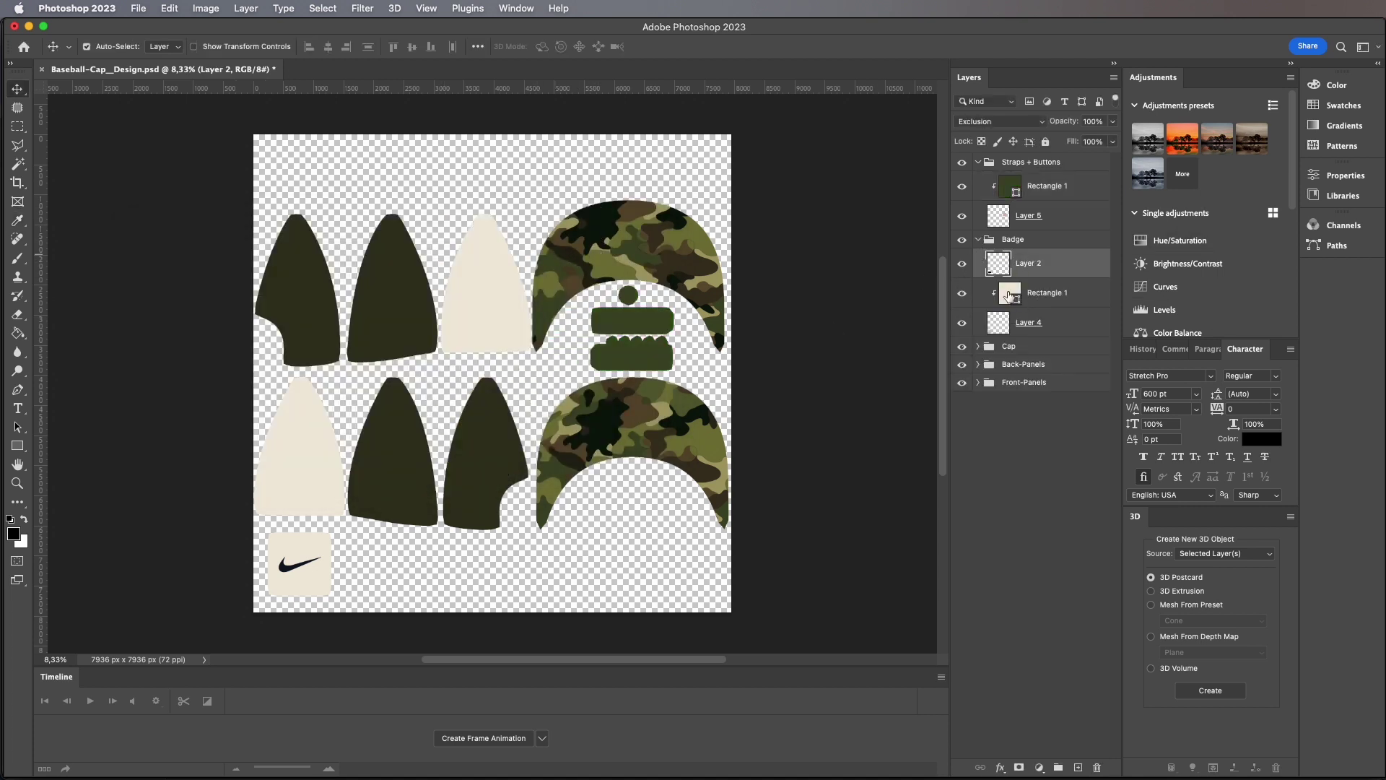
{"action": "double_click", "coordinate": [1010, 293]}
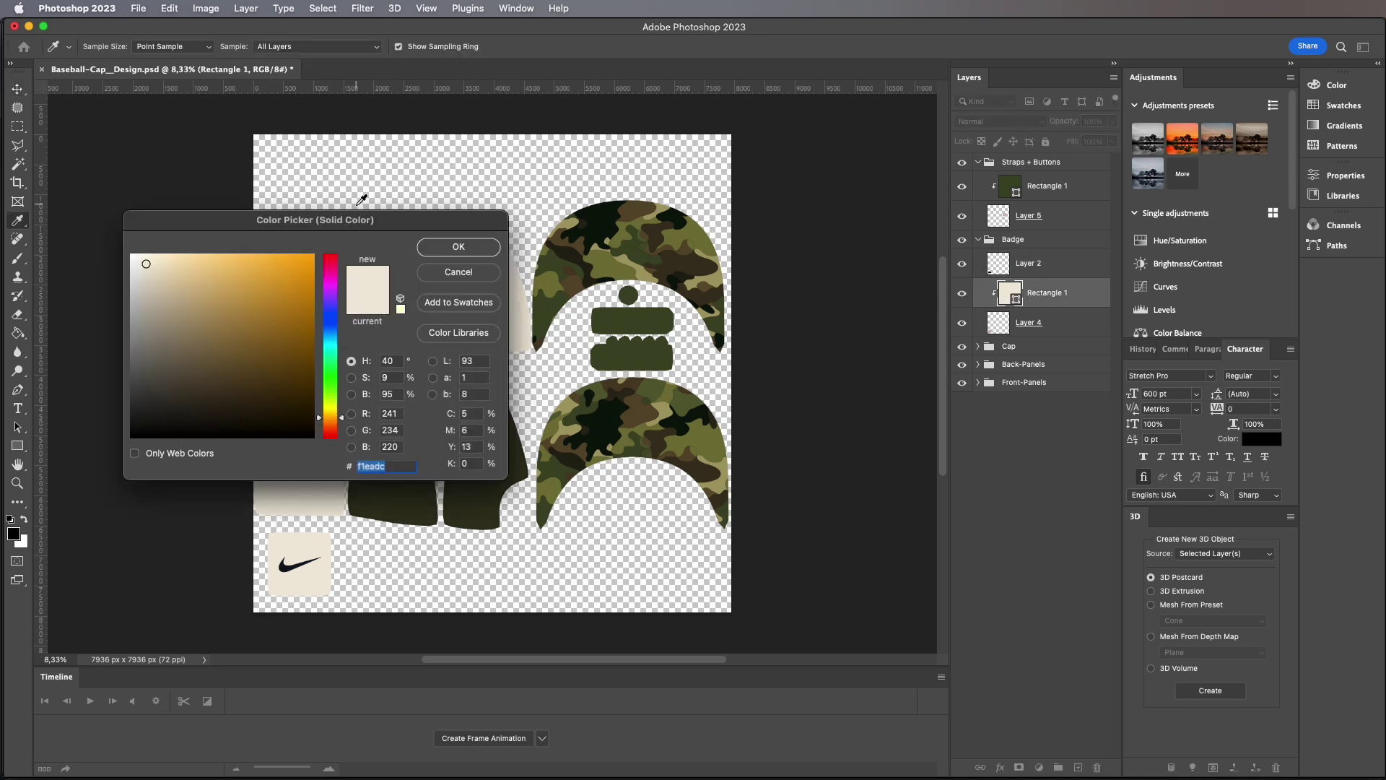
{"action": "left_click", "coordinate": [634, 312]}
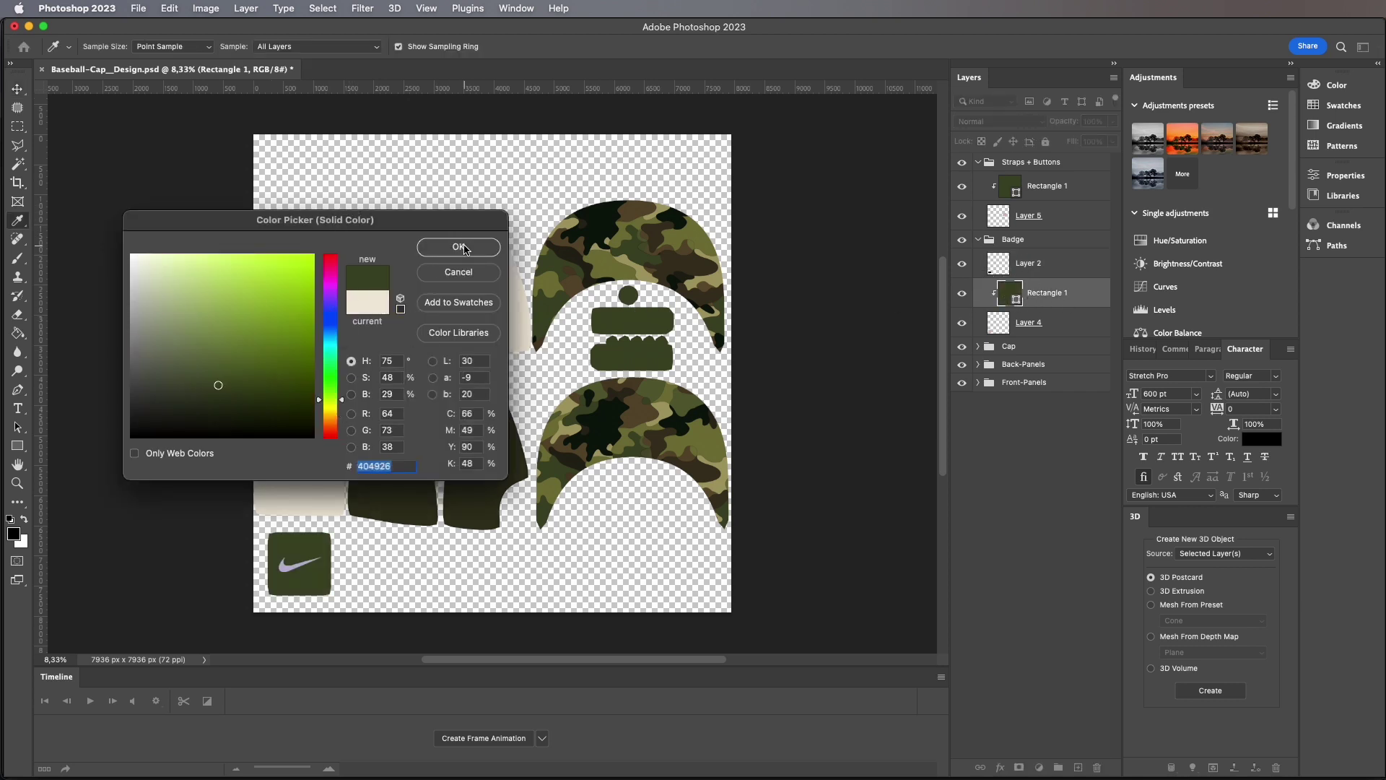
{"action": "left_click", "coordinate": [464, 250]}
Set the Back-Panels rectangle fill to an olive green sampled from the cap
{"action": "left_click", "coordinate": [500, 450]}
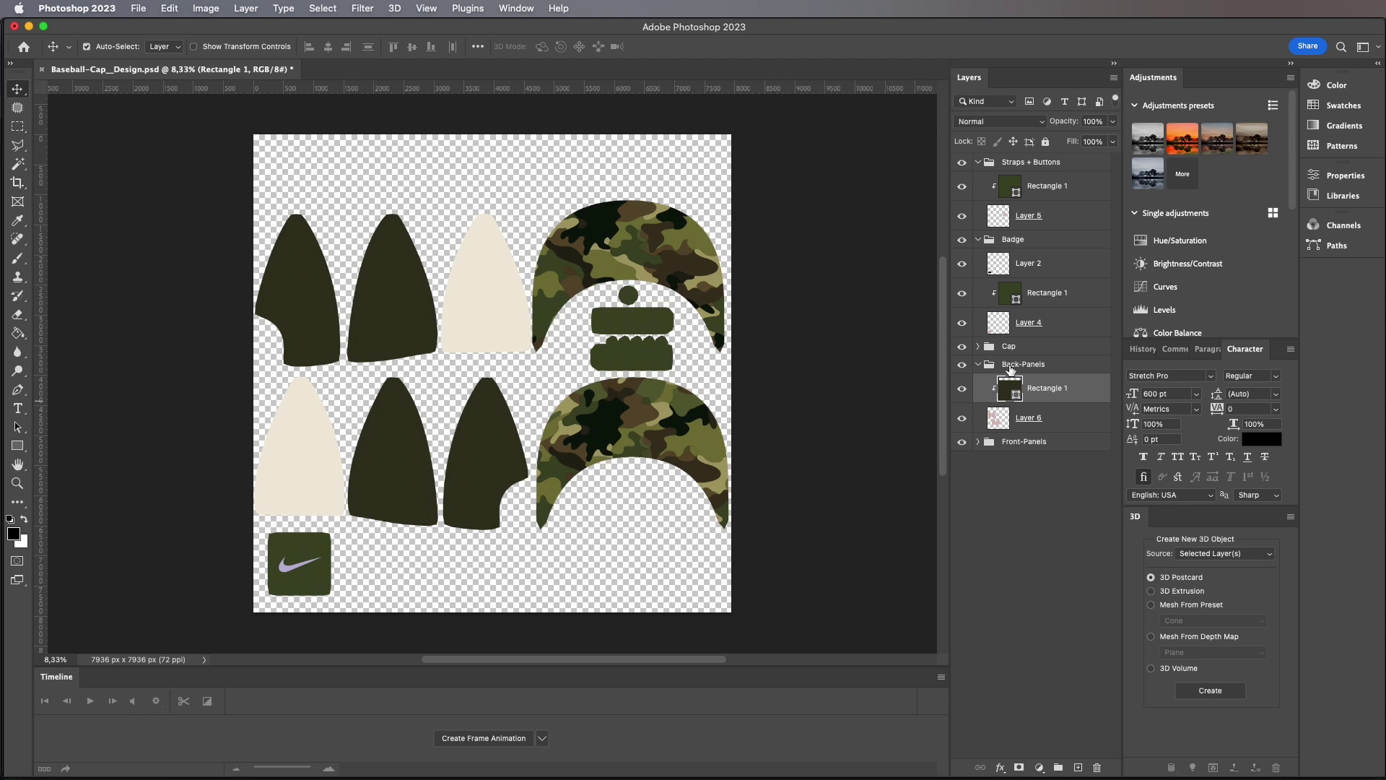
{"action": "double_click", "coordinate": [1005, 393]}
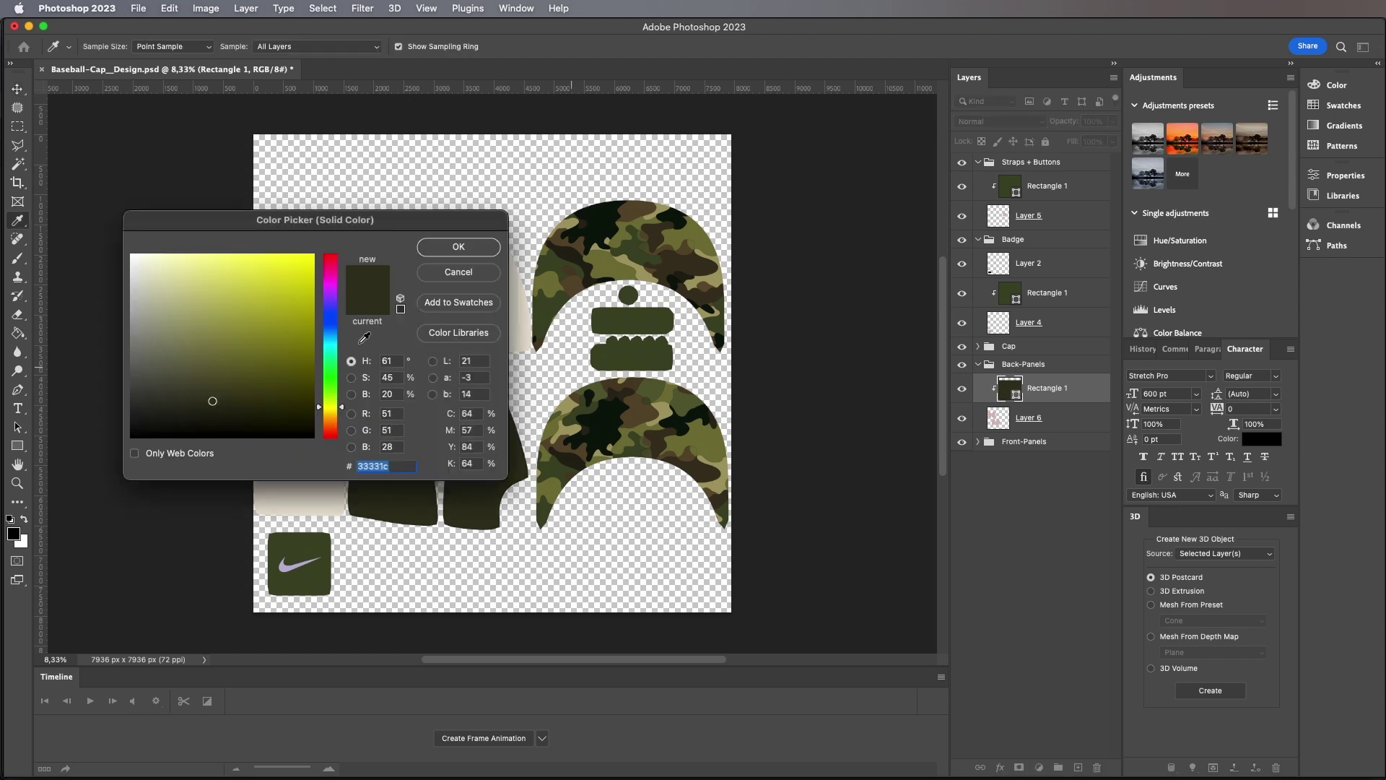
{"action": "left_click", "coordinate": [311, 264]}
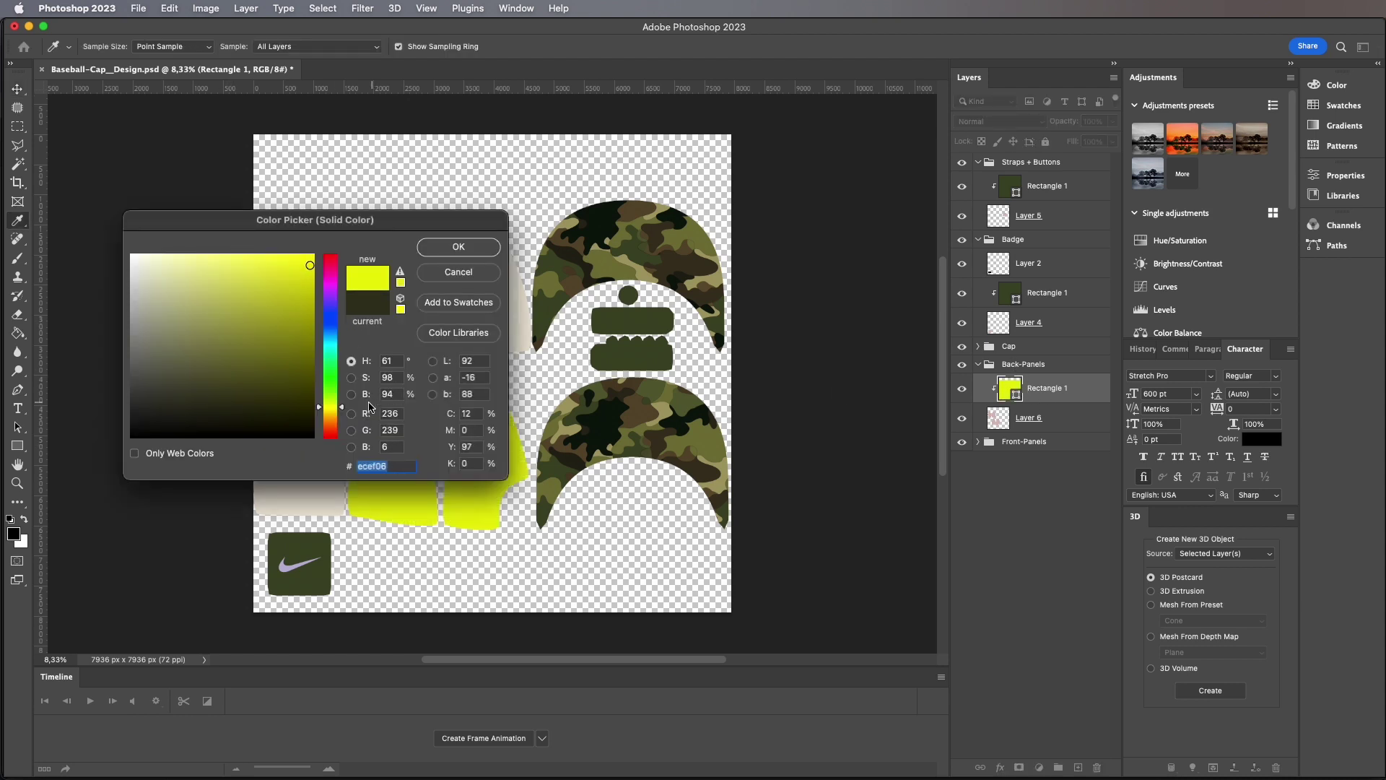
{"action": "left_click", "coordinate": [652, 434]}
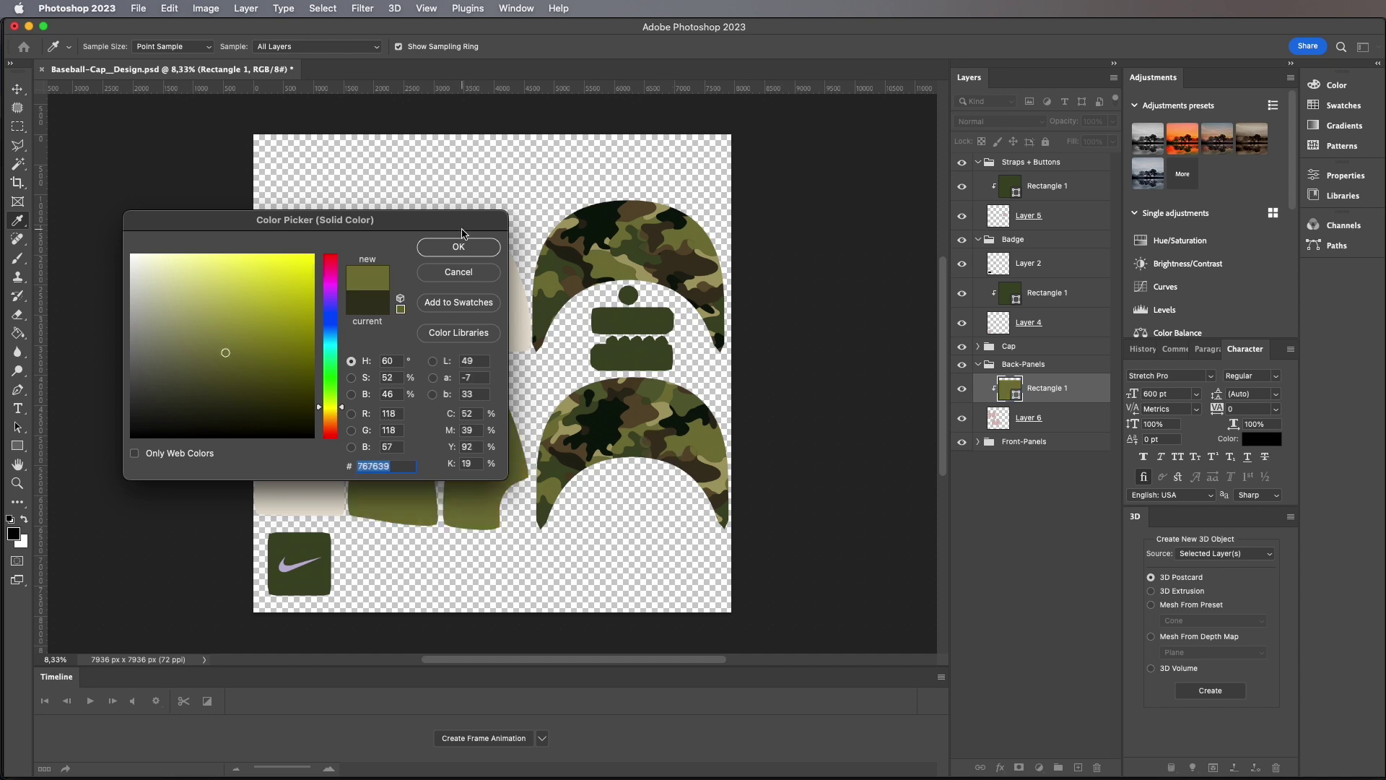
{"action": "left_click", "coordinate": [458, 246]}
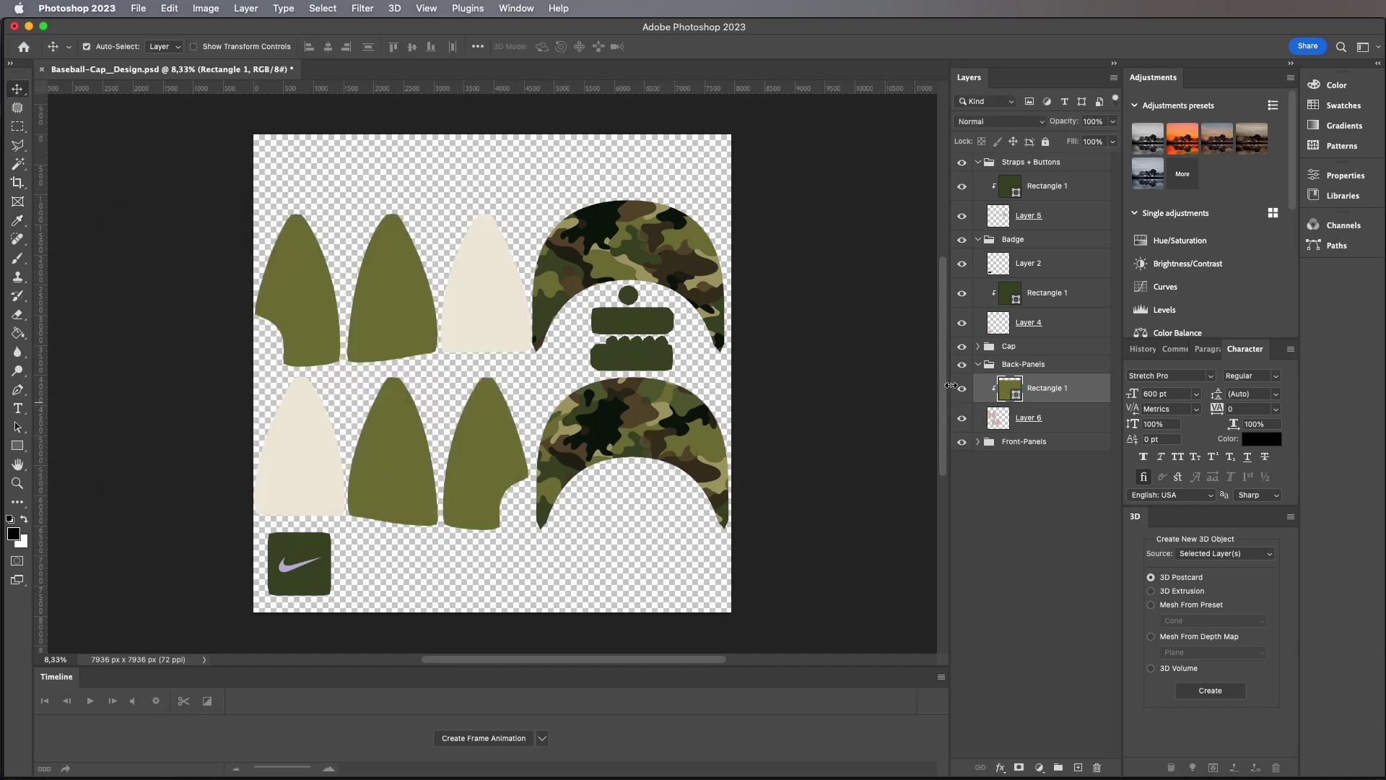
Fill the Front-Panels rectangle with a near-black dark green sampled from the camo
{"action": "left_click", "coordinate": [304, 469]}
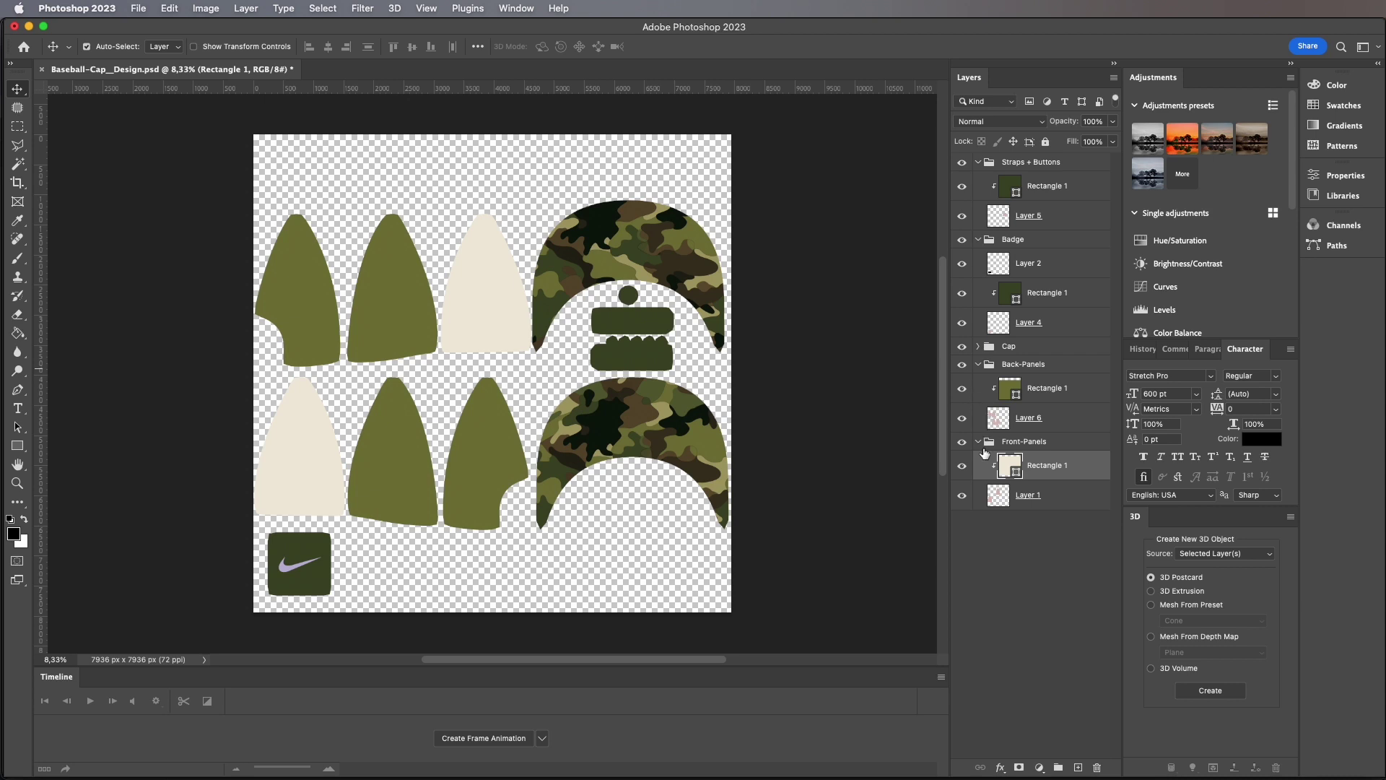
{"action": "double_click", "coordinate": [1009, 467]}
{"action": "left_click_drag", "start_coordinate": [235, 373], "coordinate": [328, 471]}
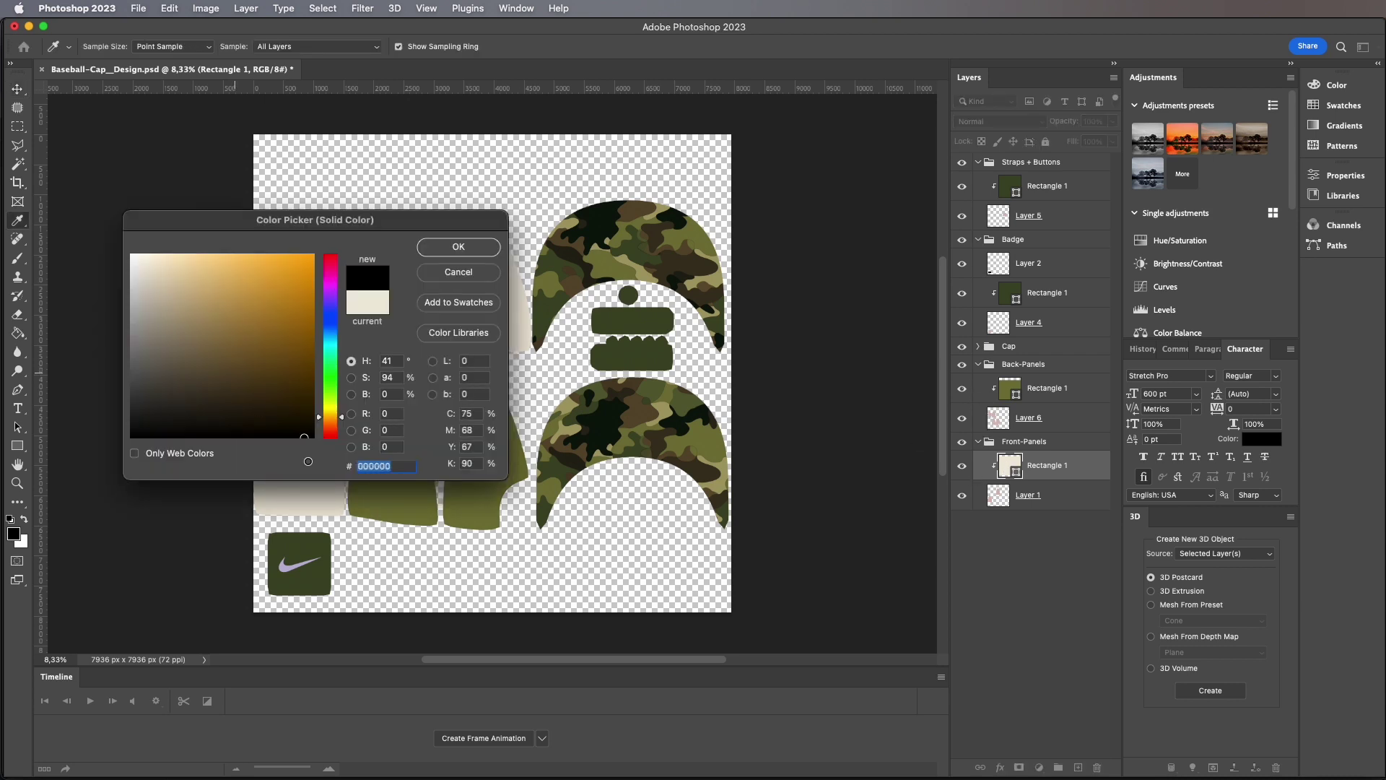
{"action": "left_click", "coordinate": [591, 220]}
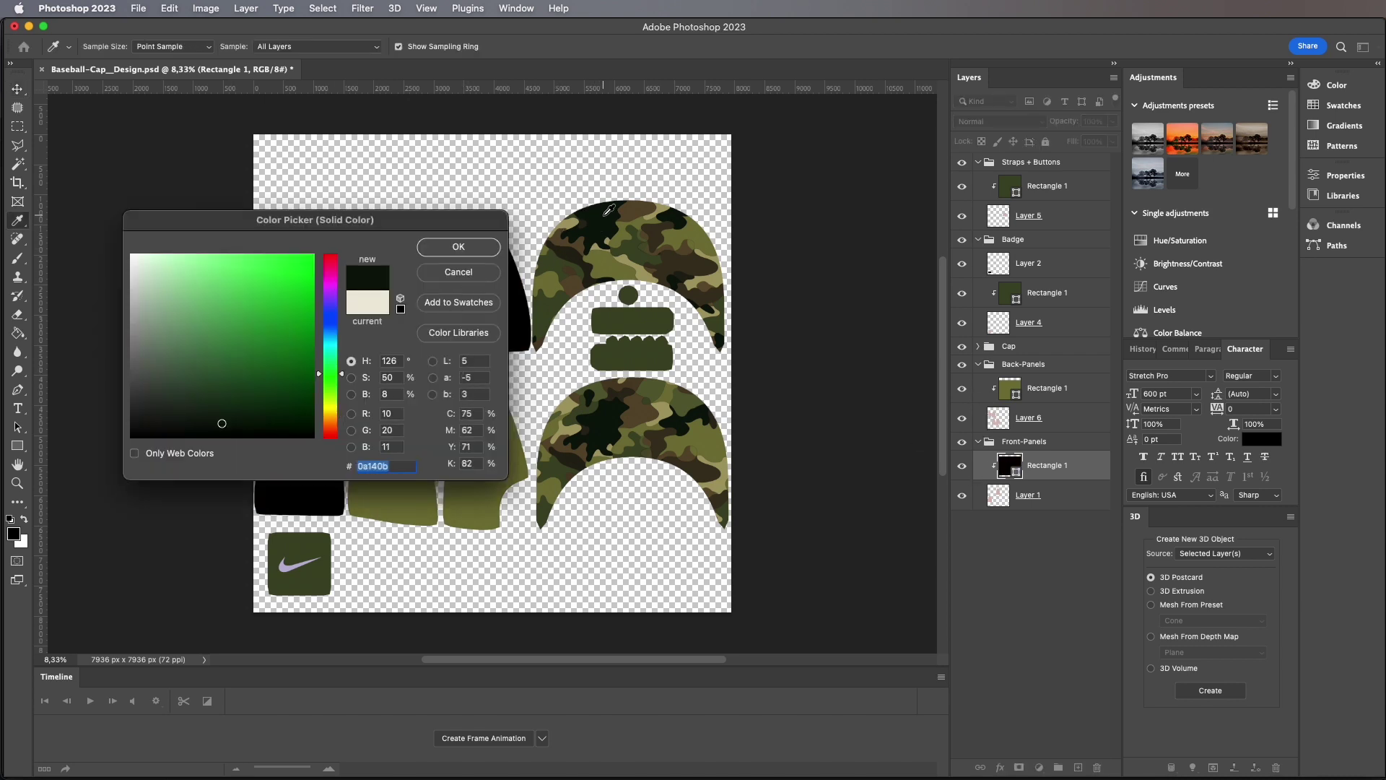
{"action": "left_click", "coordinate": [480, 253]}
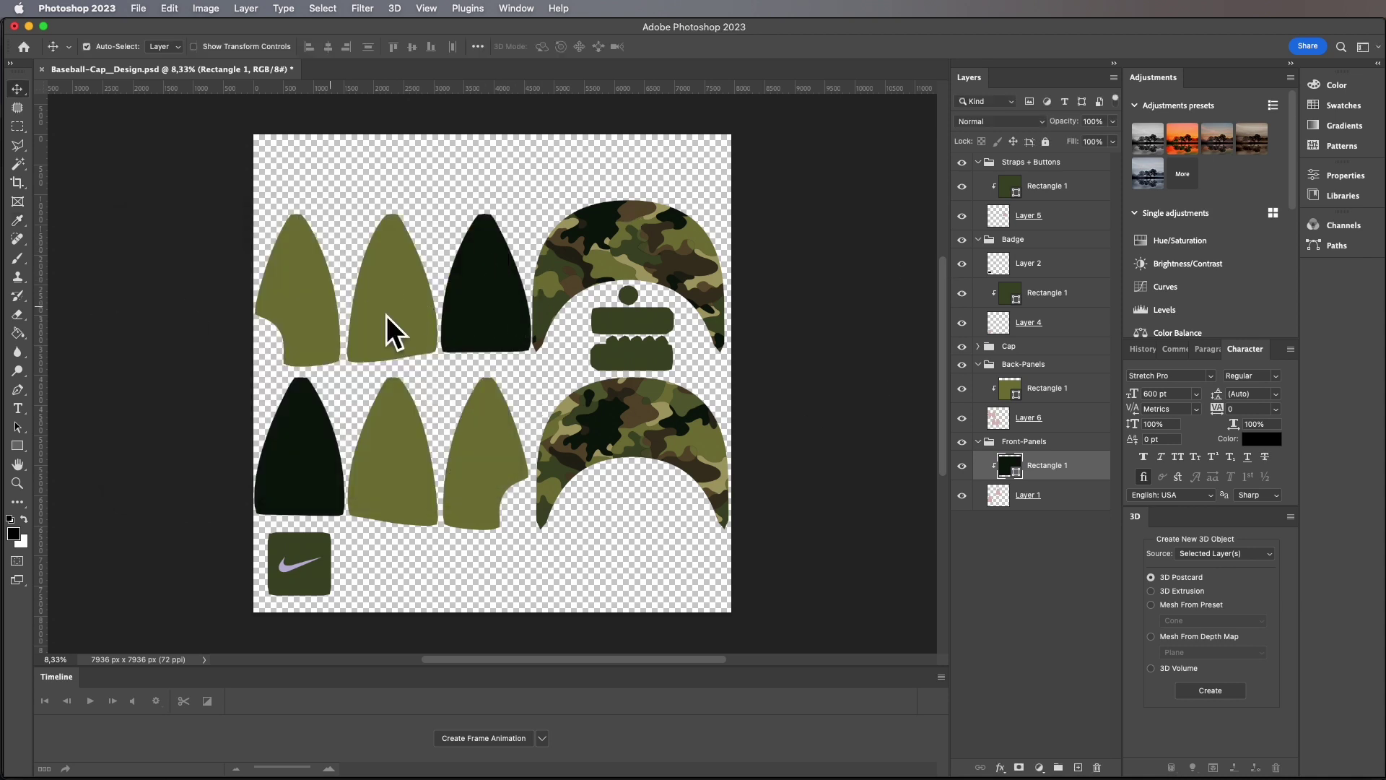
{"action": "left_click", "coordinate": [138, 8]}
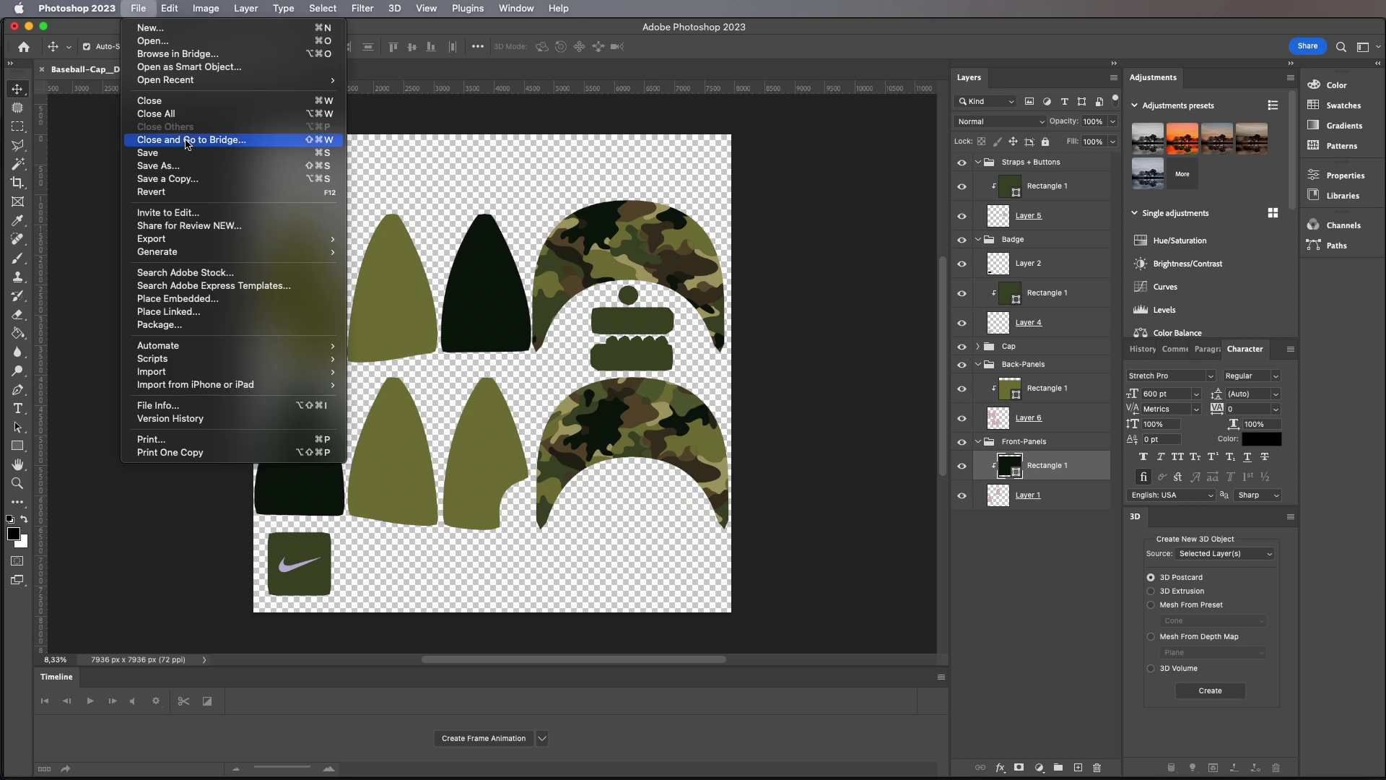
Save, then show the Cap group's cream fill layer below the camo layers and hide the camo
{"action": "left_click", "coordinate": [249, 153]}
{"action": "left_click", "coordinate": [976, 351]}
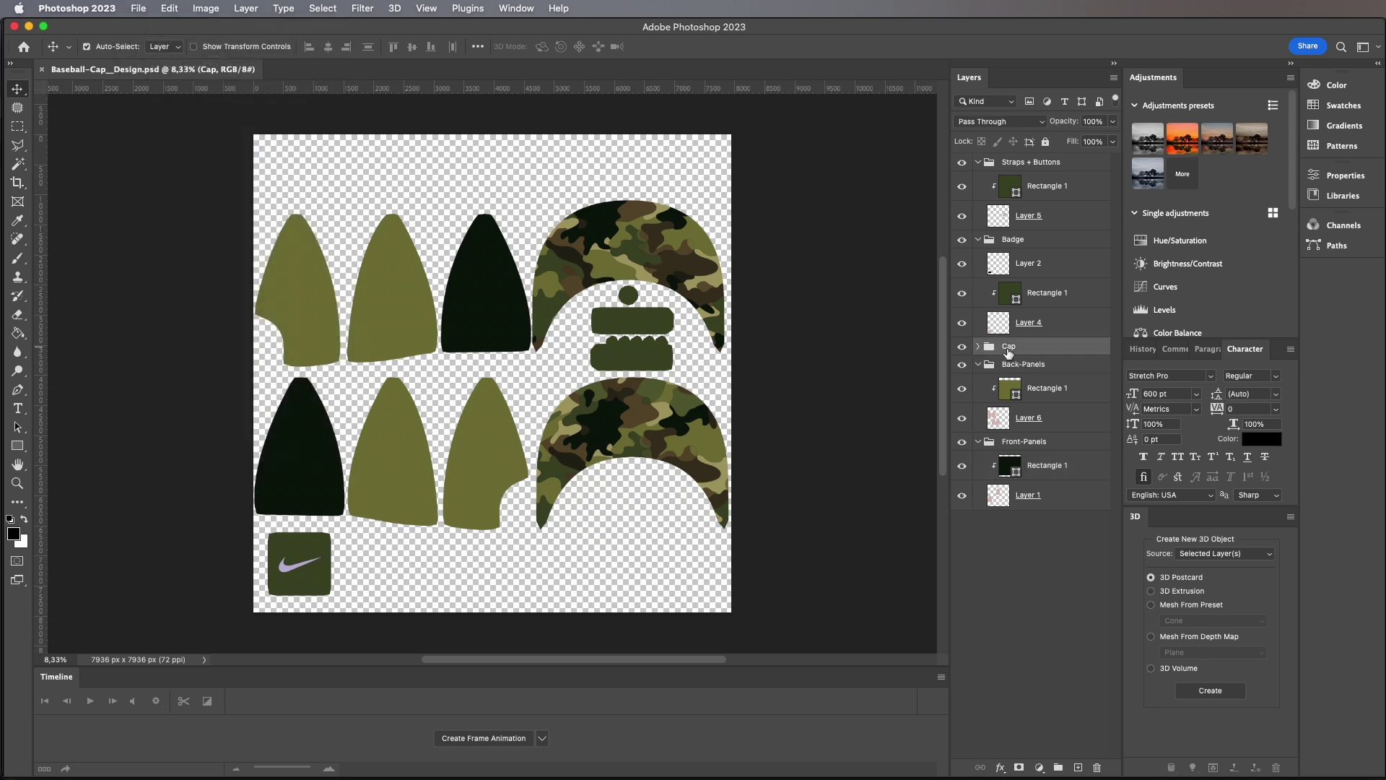
{"action": "left_click", "coordinate": [975, 347]}
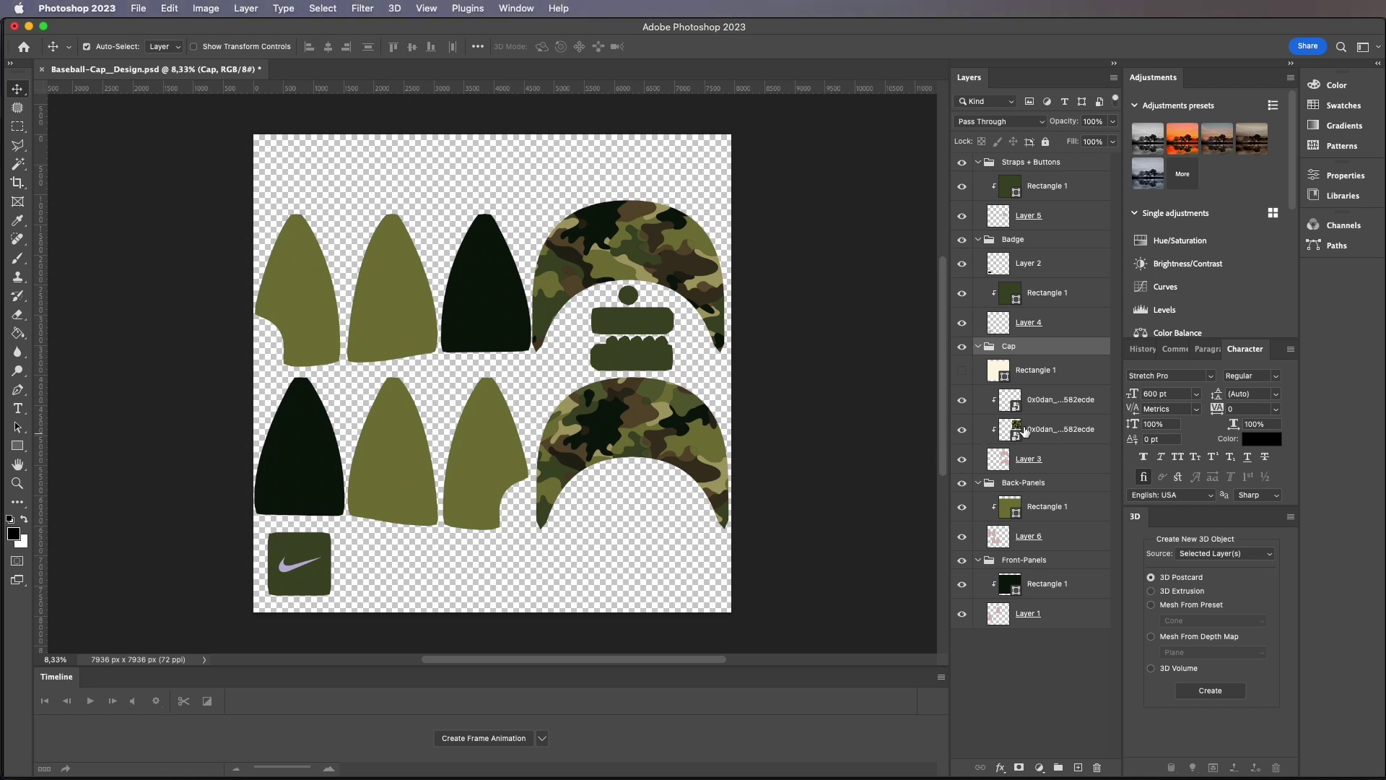
{"action": "left_click", "coordinate": [962, 430]}
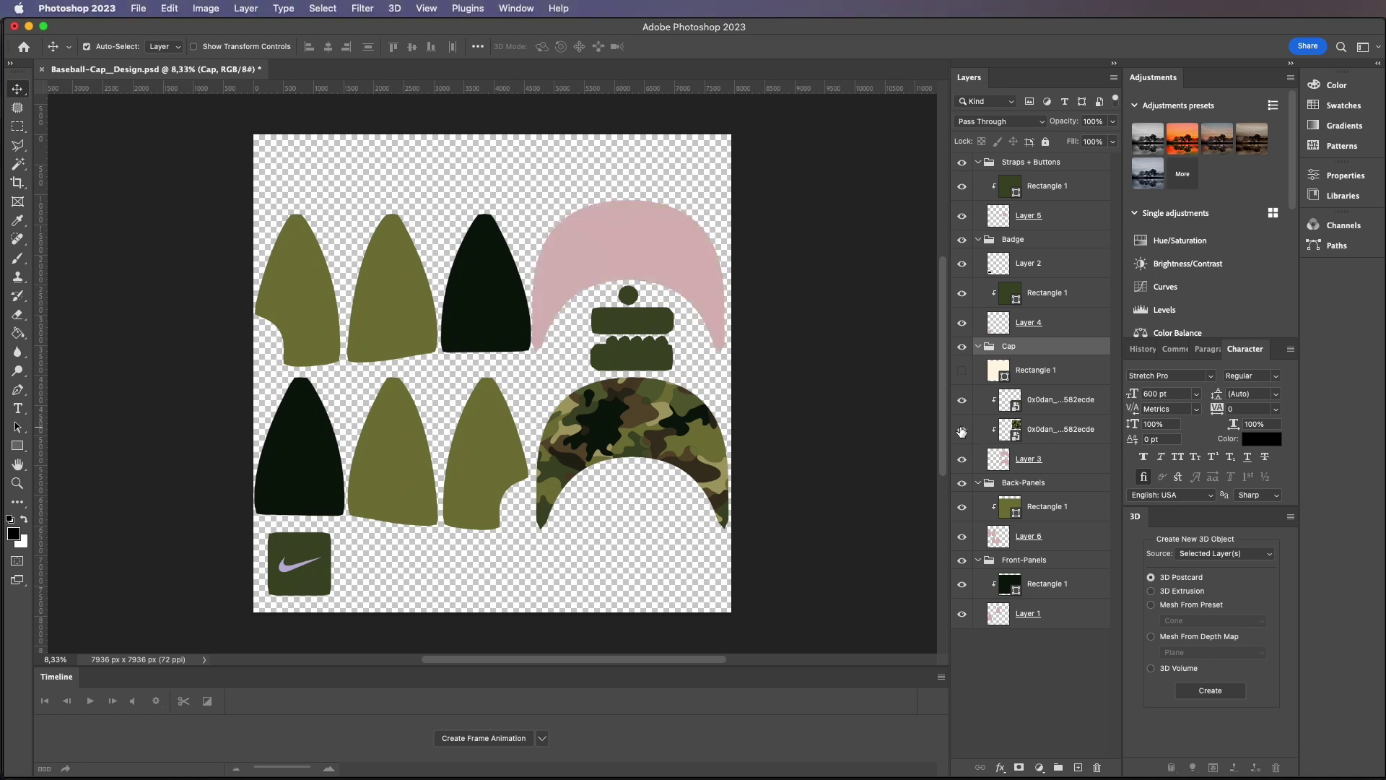
{"action": "left_click", "coordinate": [978, 380]}
{"action": "left_click", "coordinate": [961, 370]}
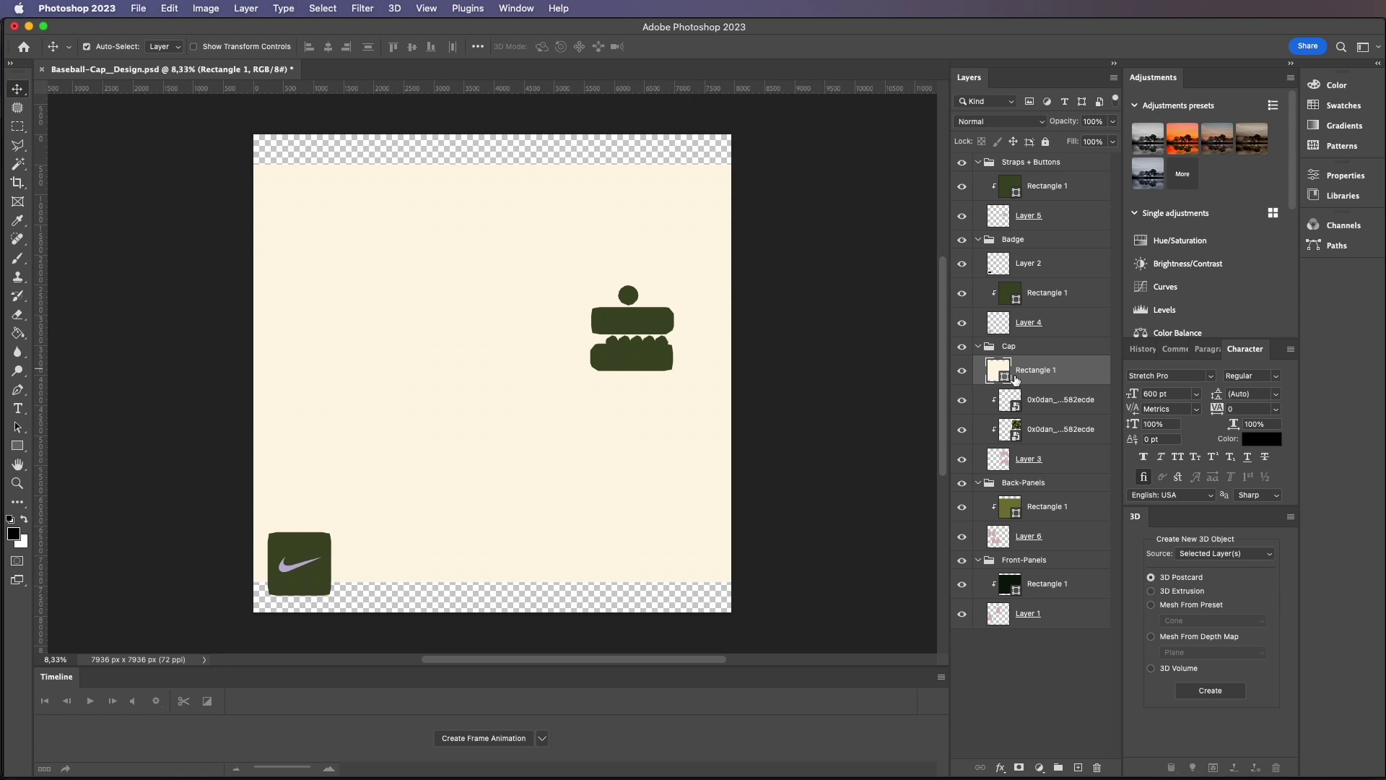
{"action": "left_click_drag", "start_coordinate": [1002, 372], "coordinate": [1075, 446]}
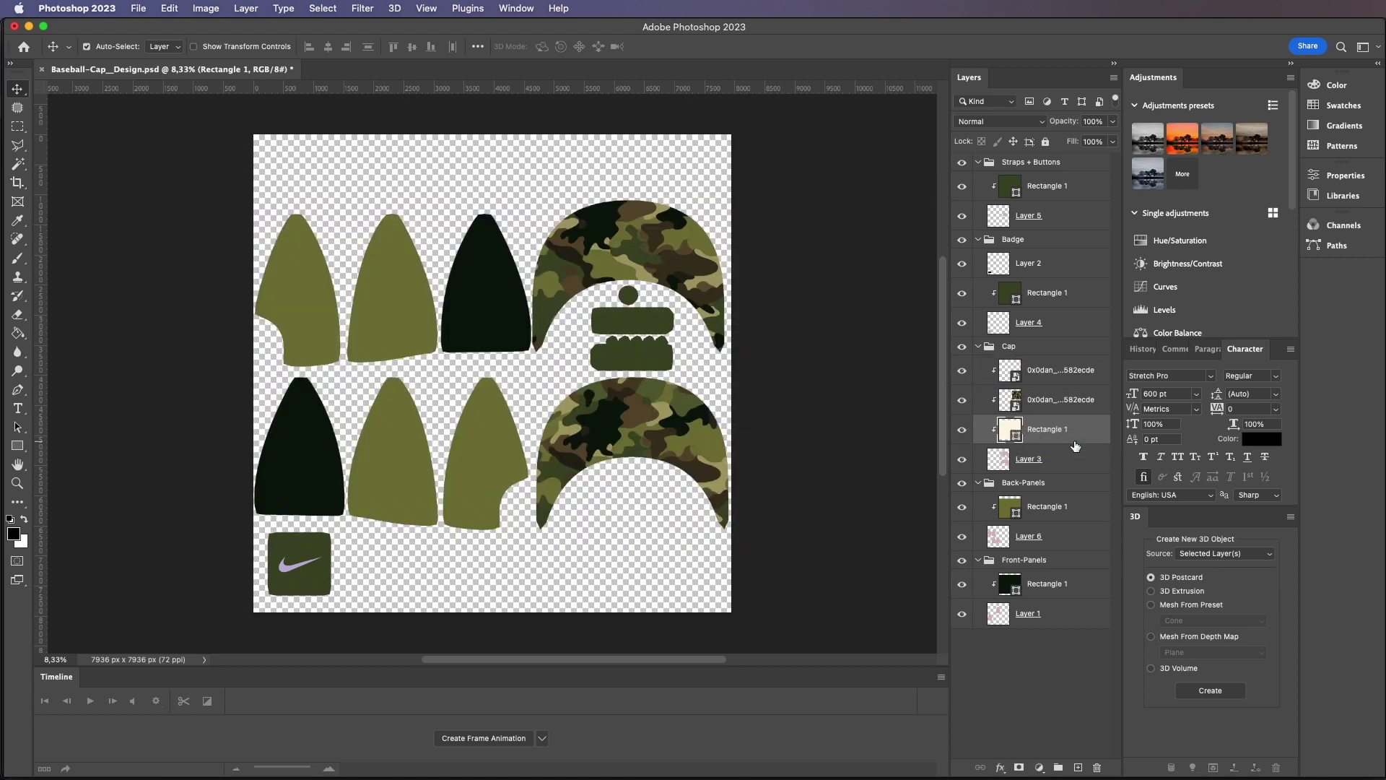
{"action": "left_click", "coordinate": [963, 375]}
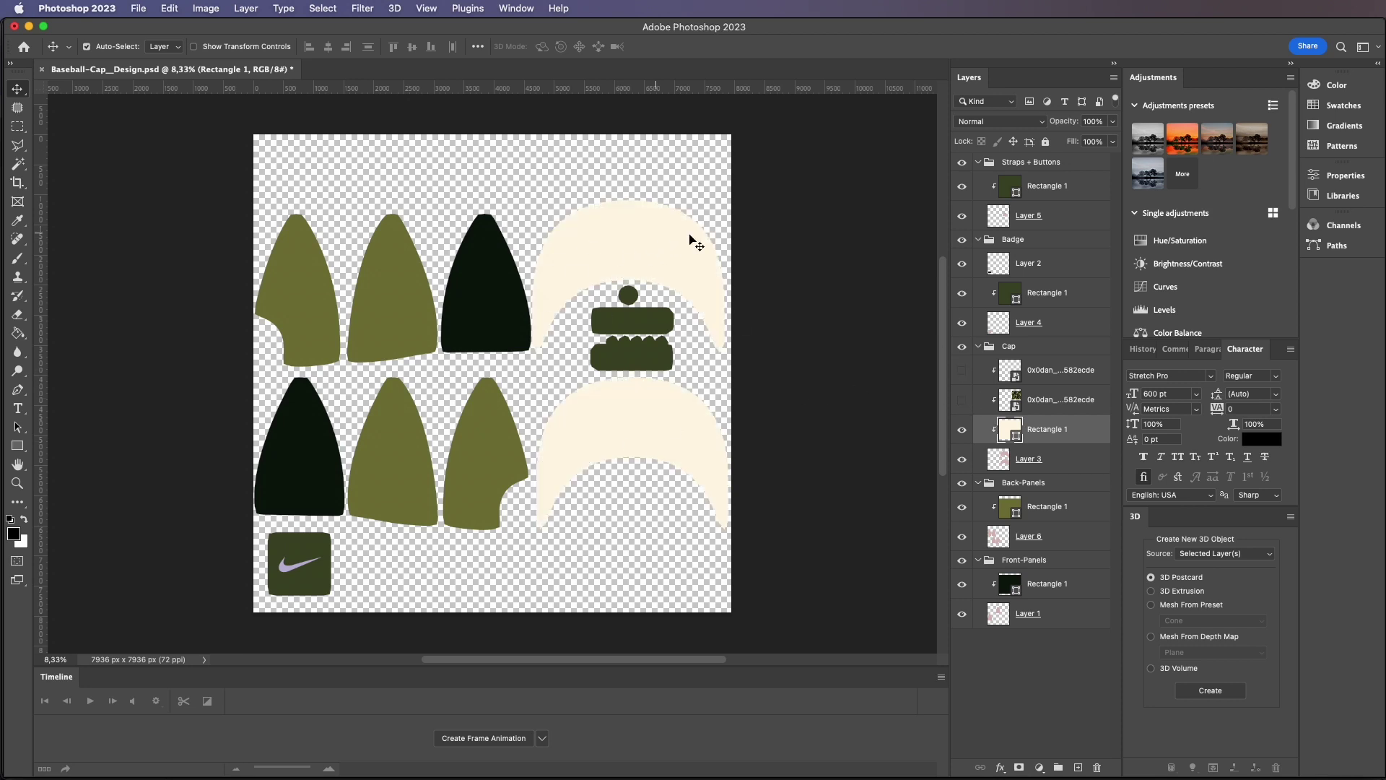
Fill the cap pieces with olive green sampled from a back panel and save the design
{"action": "double_click", "coordinate": [1013, 430]}
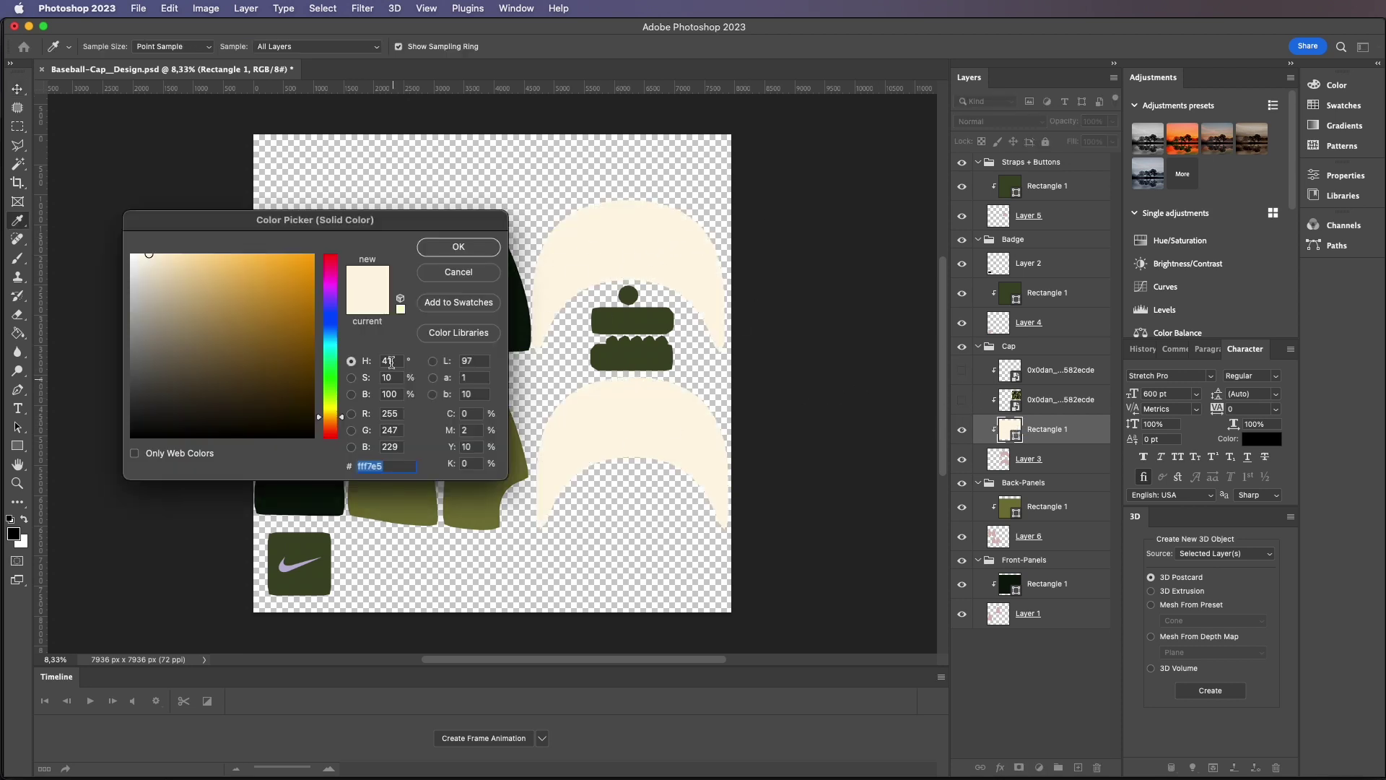
{"action": "left_click", "coordinate": [416, 505]}
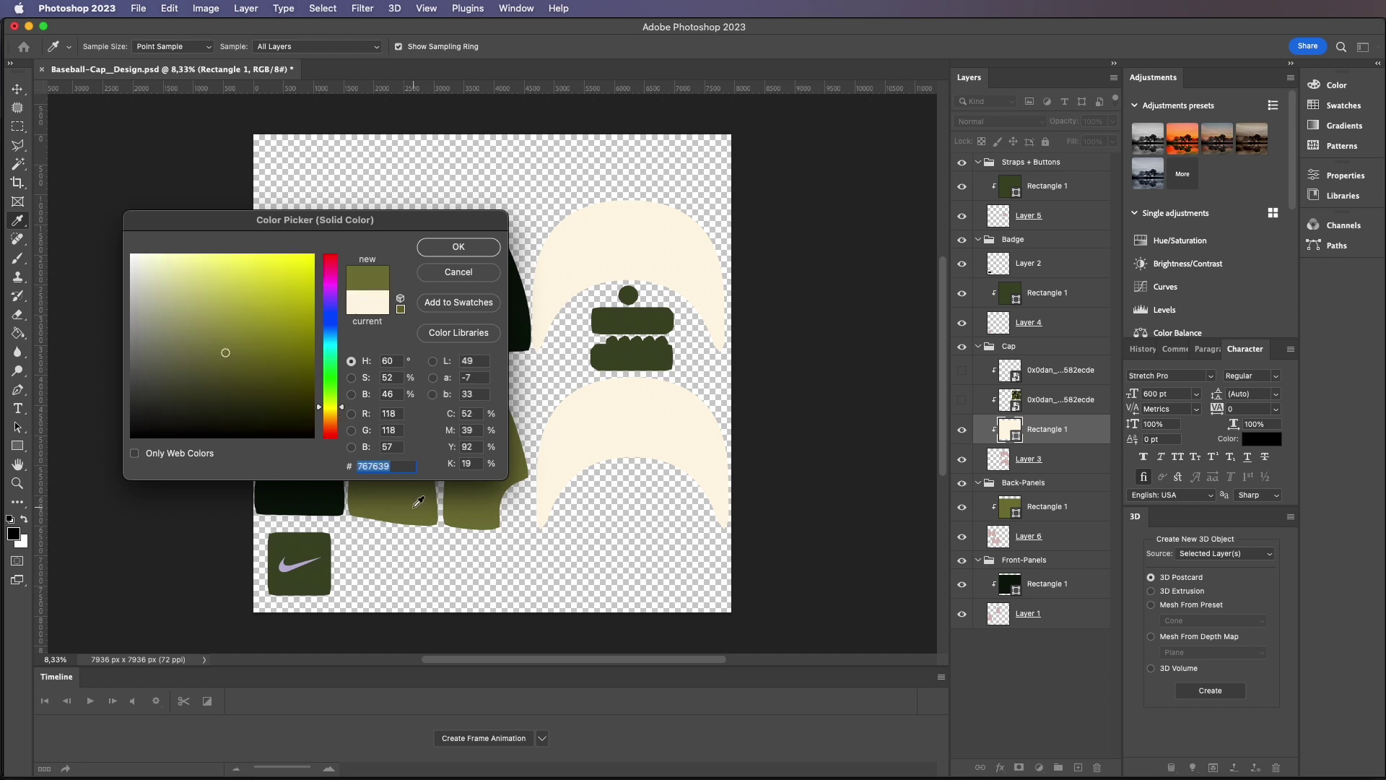
{"action": "left_click", "coordinate": [458, 247]}
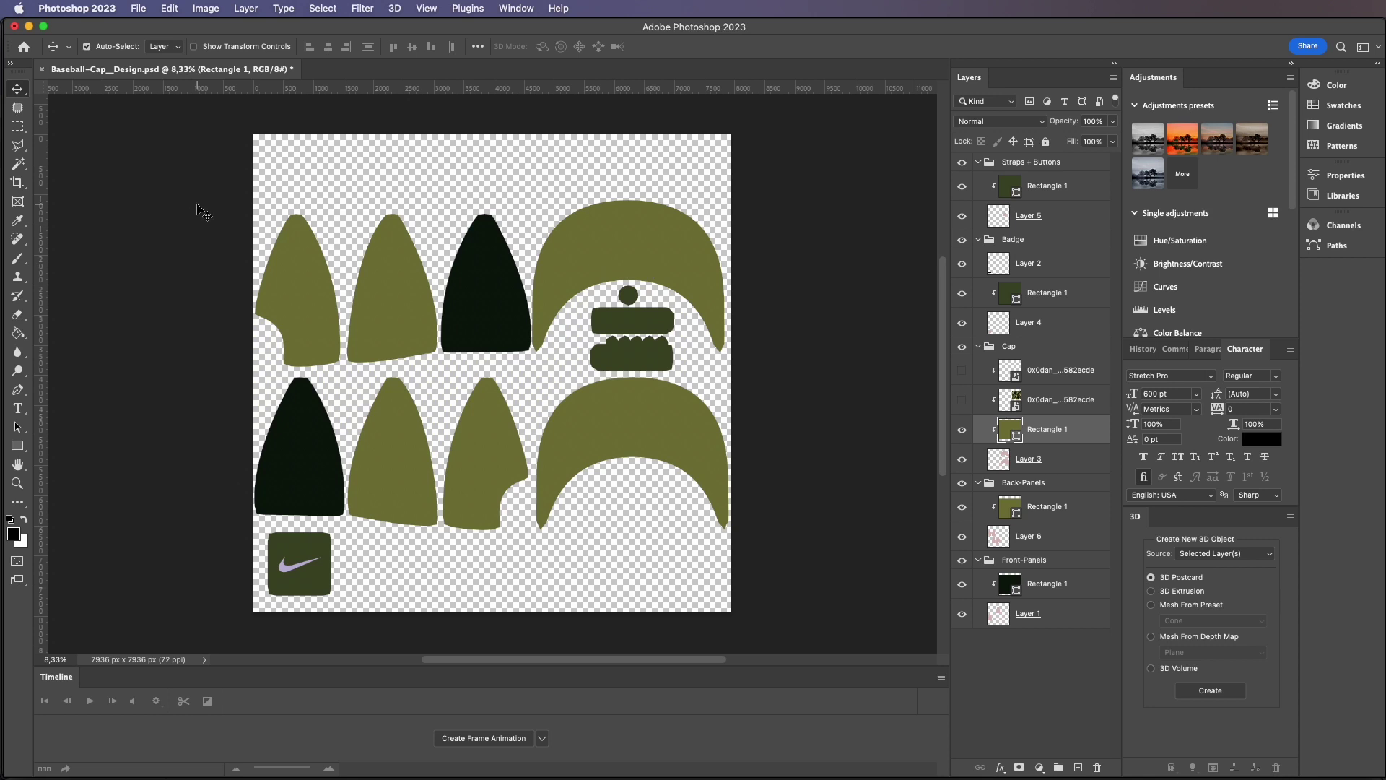
{"action": "left_click", "coordinate": [138, 8]}
{"action": "left_click", "coordinate": [192, 158]}
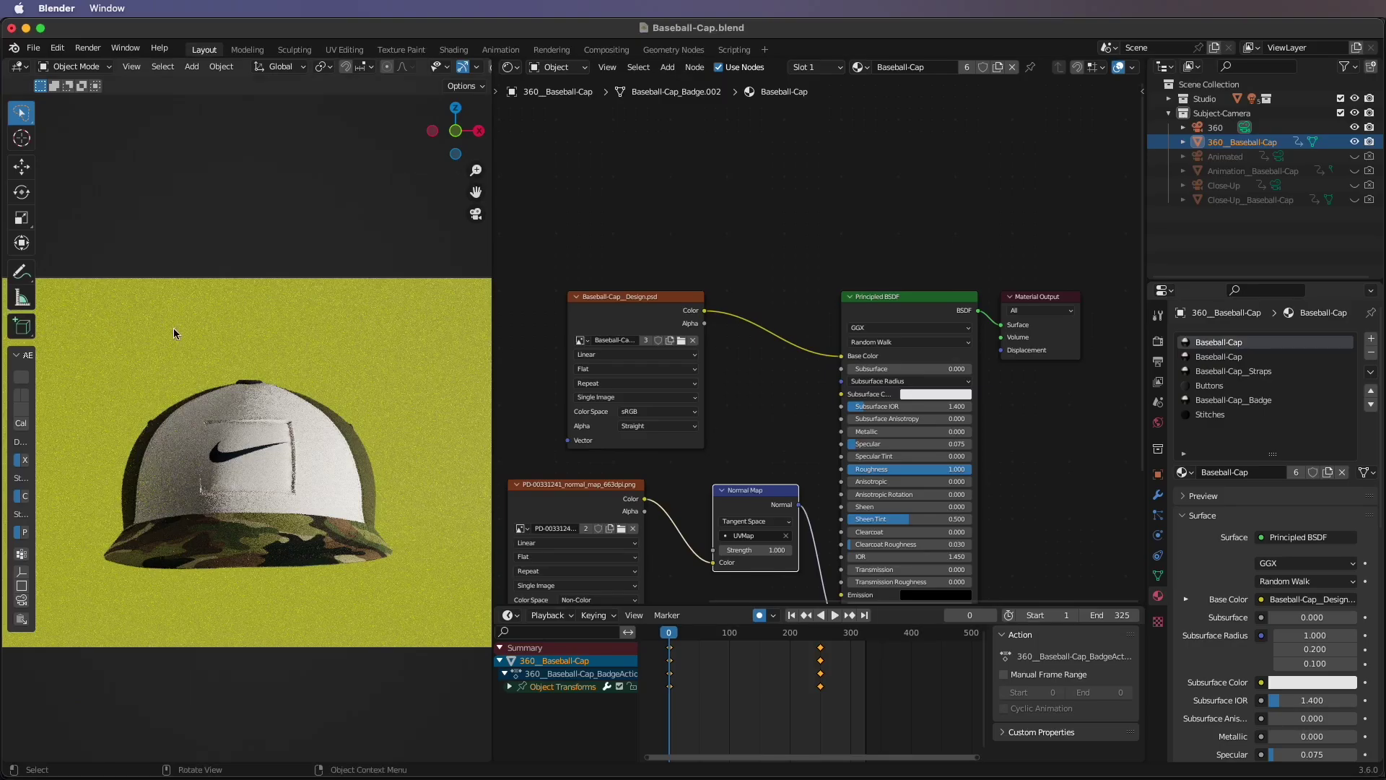
{"action": "scroll", "coordinate": [773, 282], "scroll_direction": "down", "scroll_amount": 3}
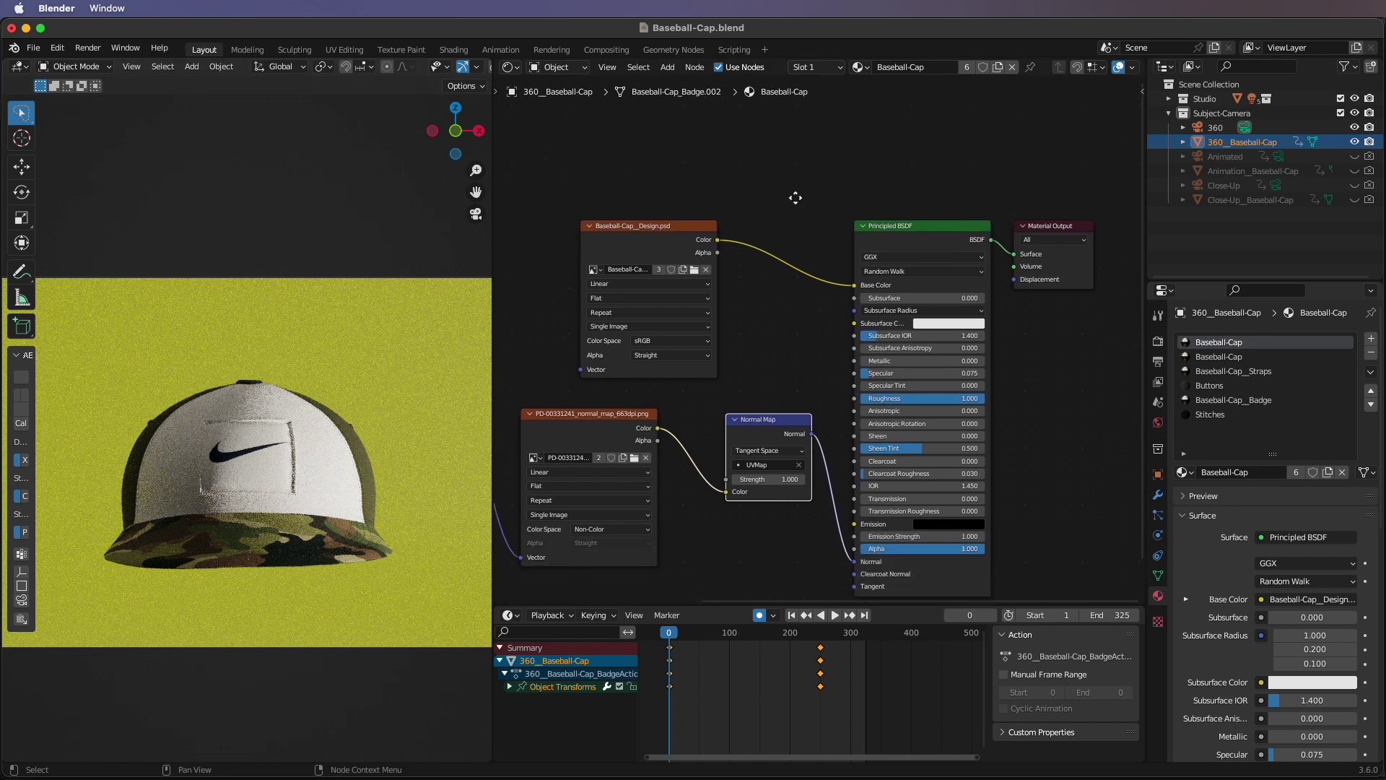
{"action": "scroll", "coordinate": [795, 199], "scroll_direction": "down", "scroll_amount": 3}
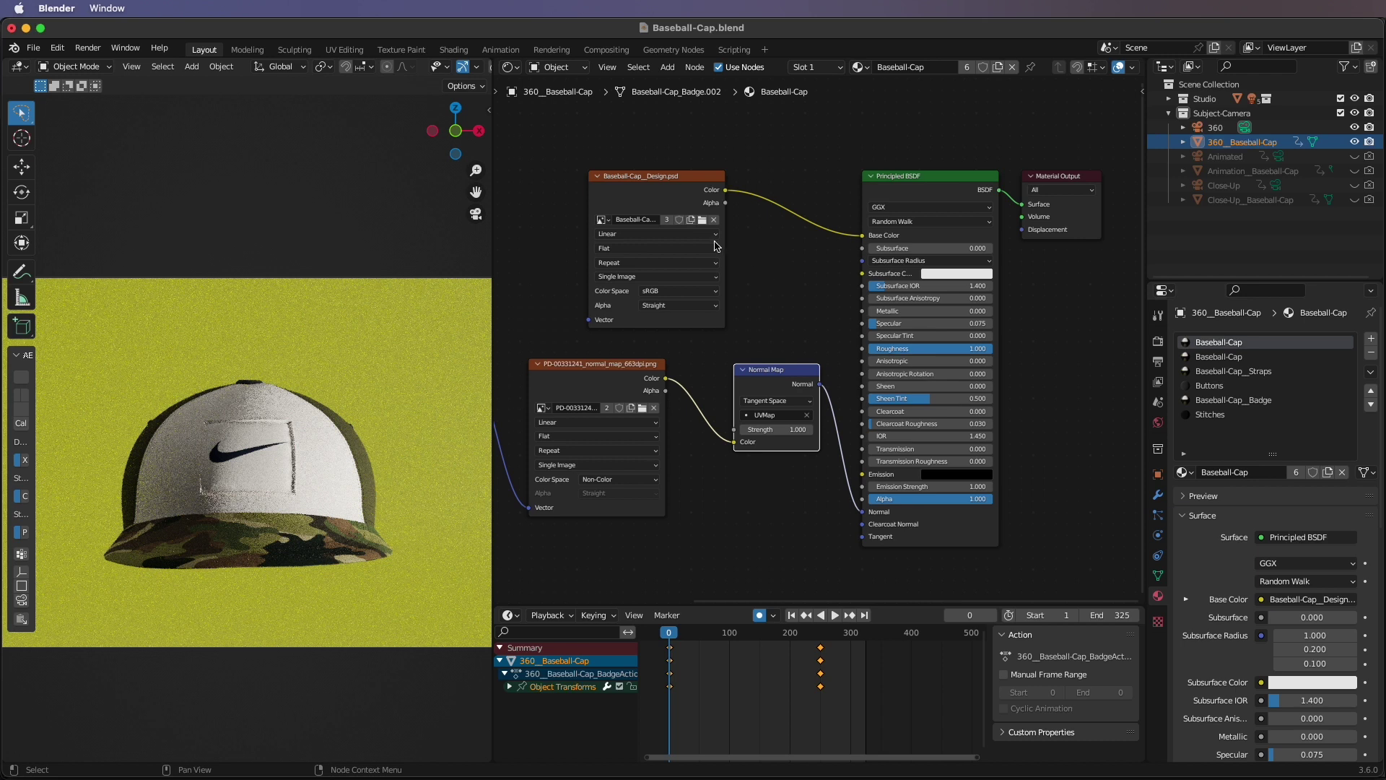
{"action": "scroll", "coordinate": [716, 246], "scroll_direction": "left", "scroll_amount": 2}
{"action": "scroll", "coordinate": [714, 246], "scroll_direction": "up", "scroll_amount": 1}
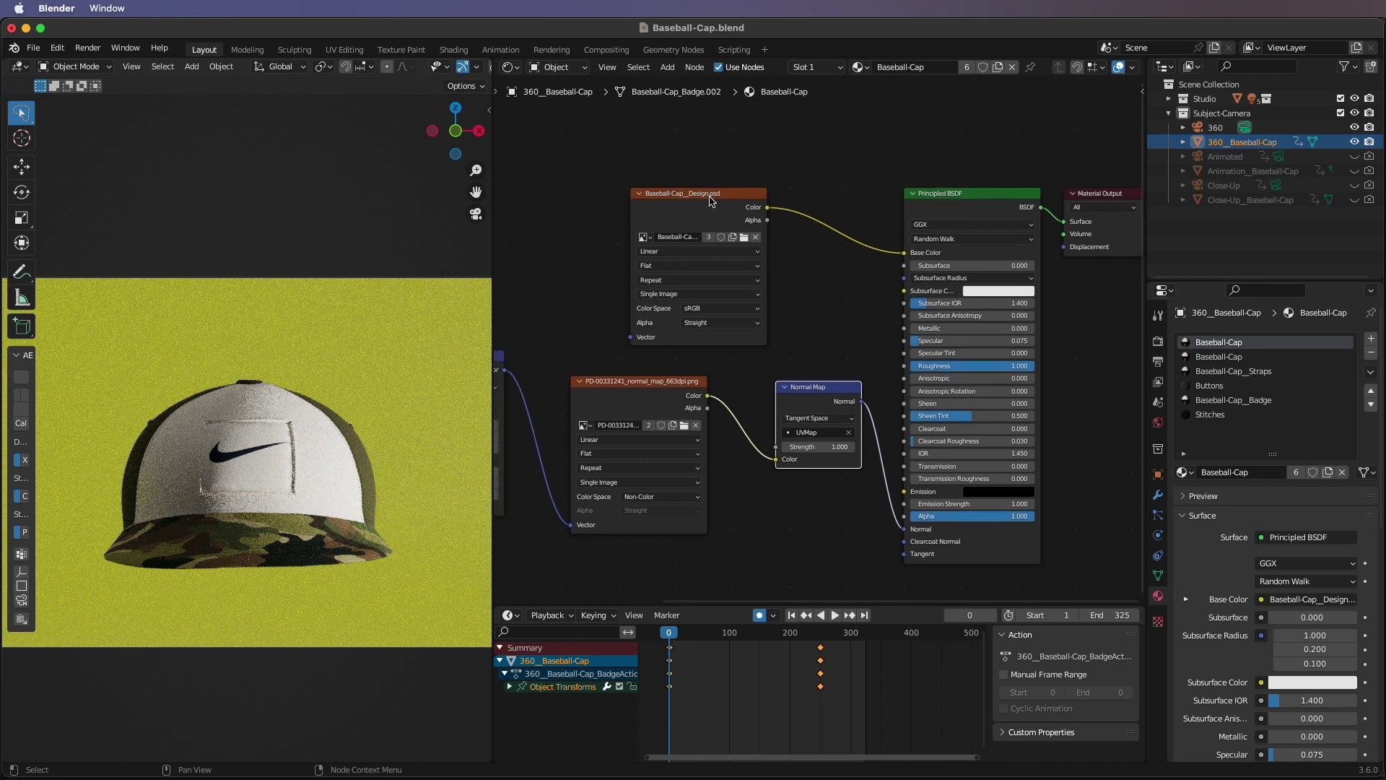
Reload Baseball-Cap_Design.psd into the cap's Image Texture node and check it in Material Preview and Rendered shading
{"action": "left_click", "coordinate": [745, 239]}
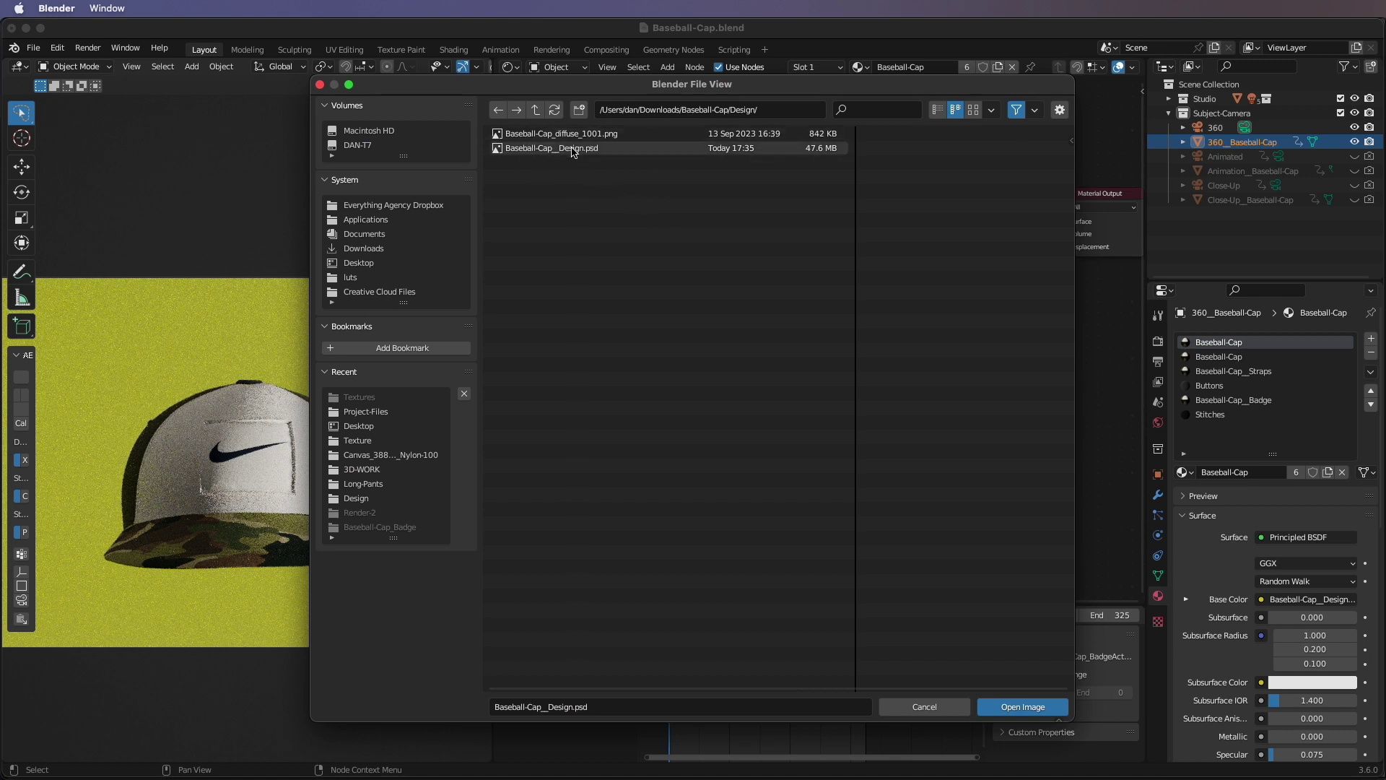
{"action": "left_click", "coordinate": [986, 706]}
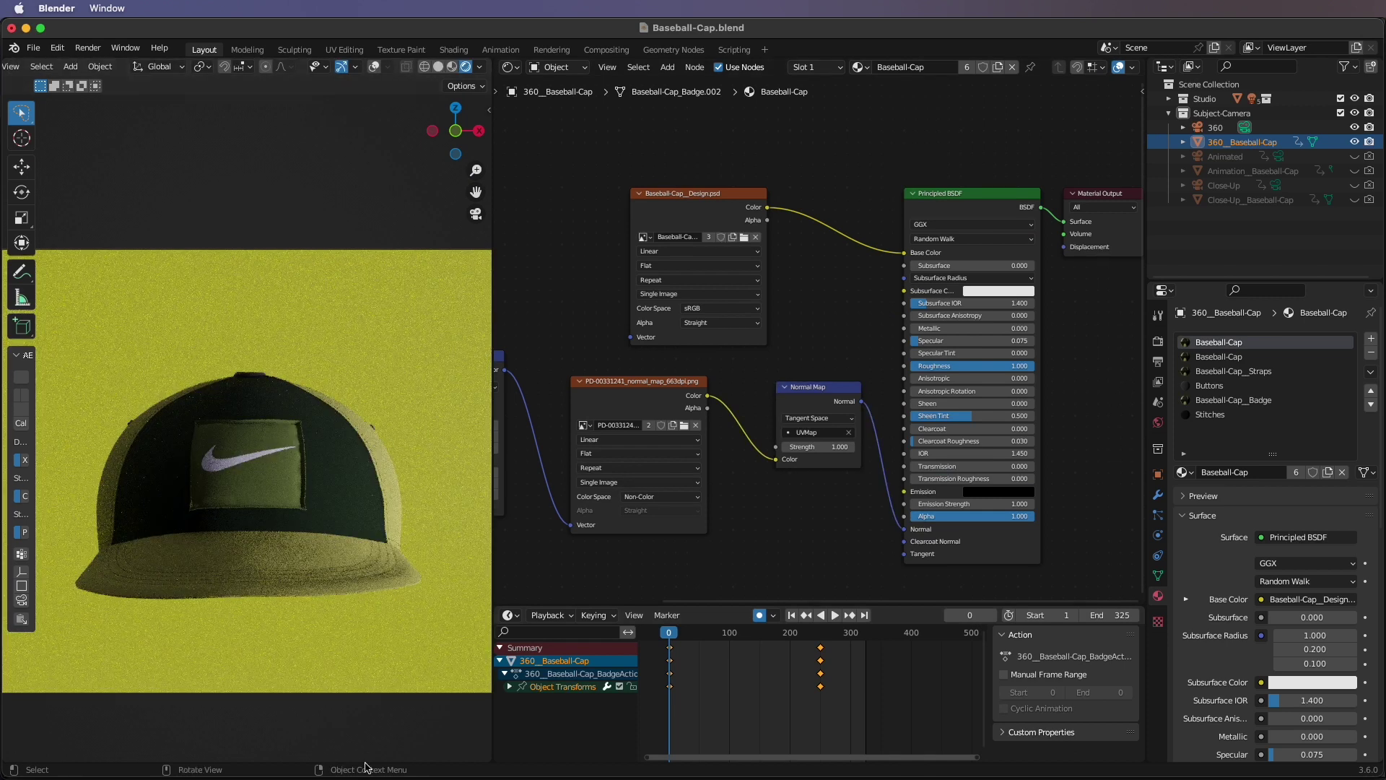
{"action": "left_click", "coordinate": [452, 67]}
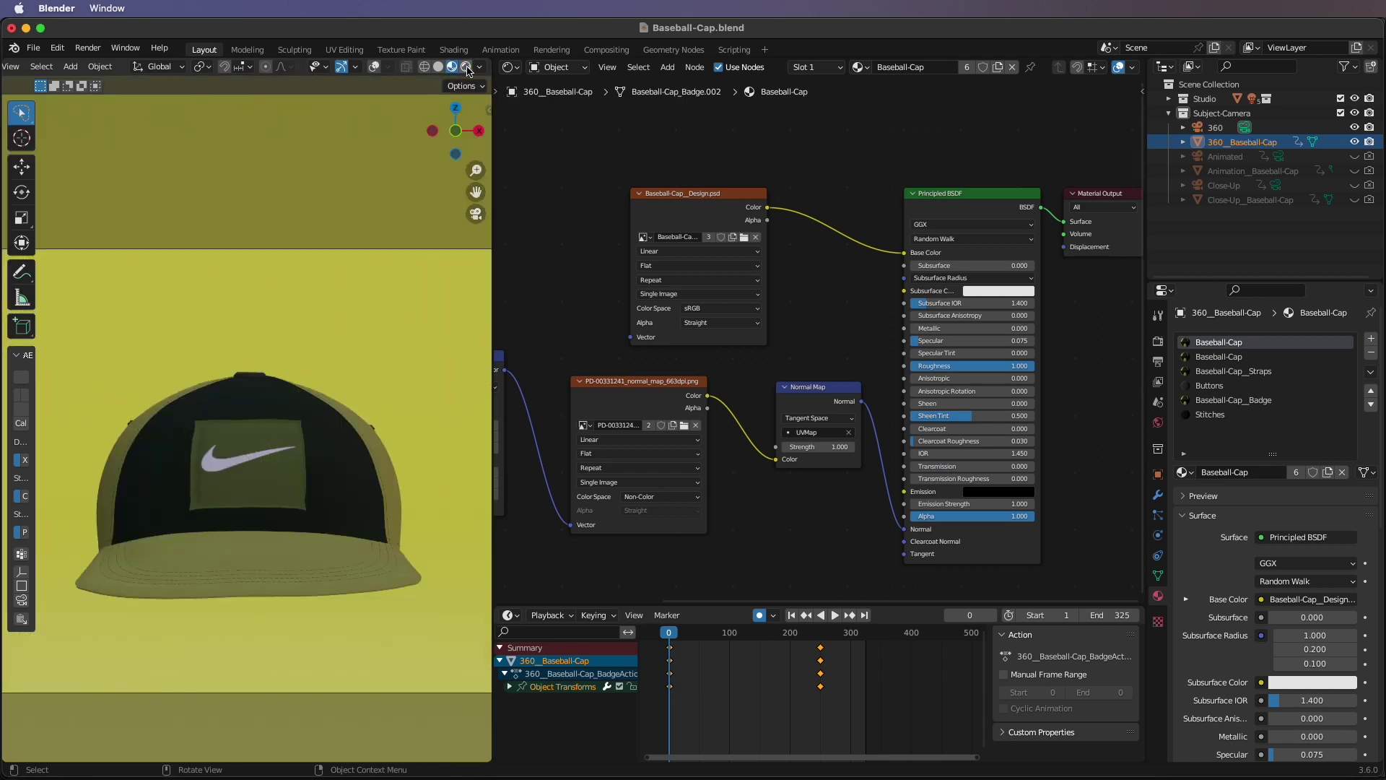
{"action": "left_click", "coordinate": [467, 68]}
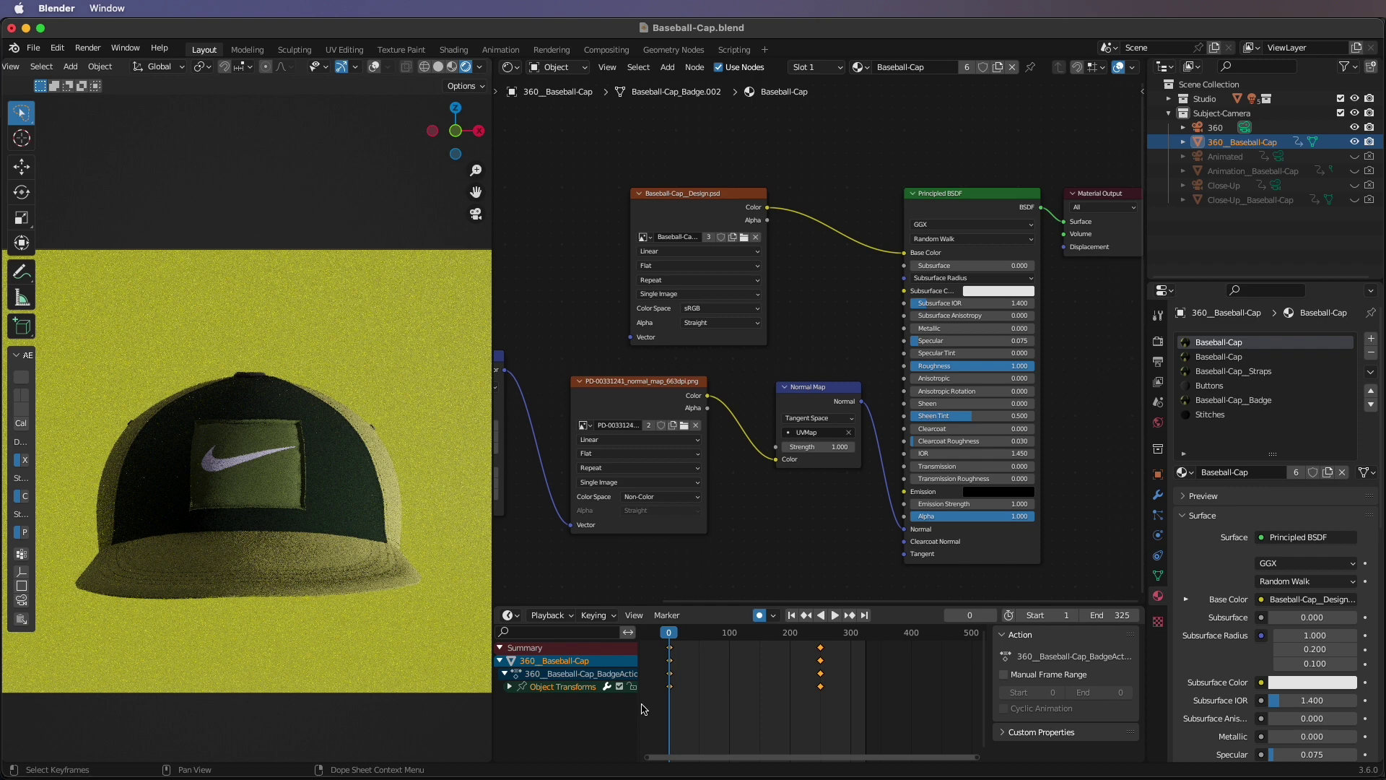
Stop the turntable with the cap facing front and sample the cap's dark green into the Backdrop base colour
{"action": "key", "text": "space"}
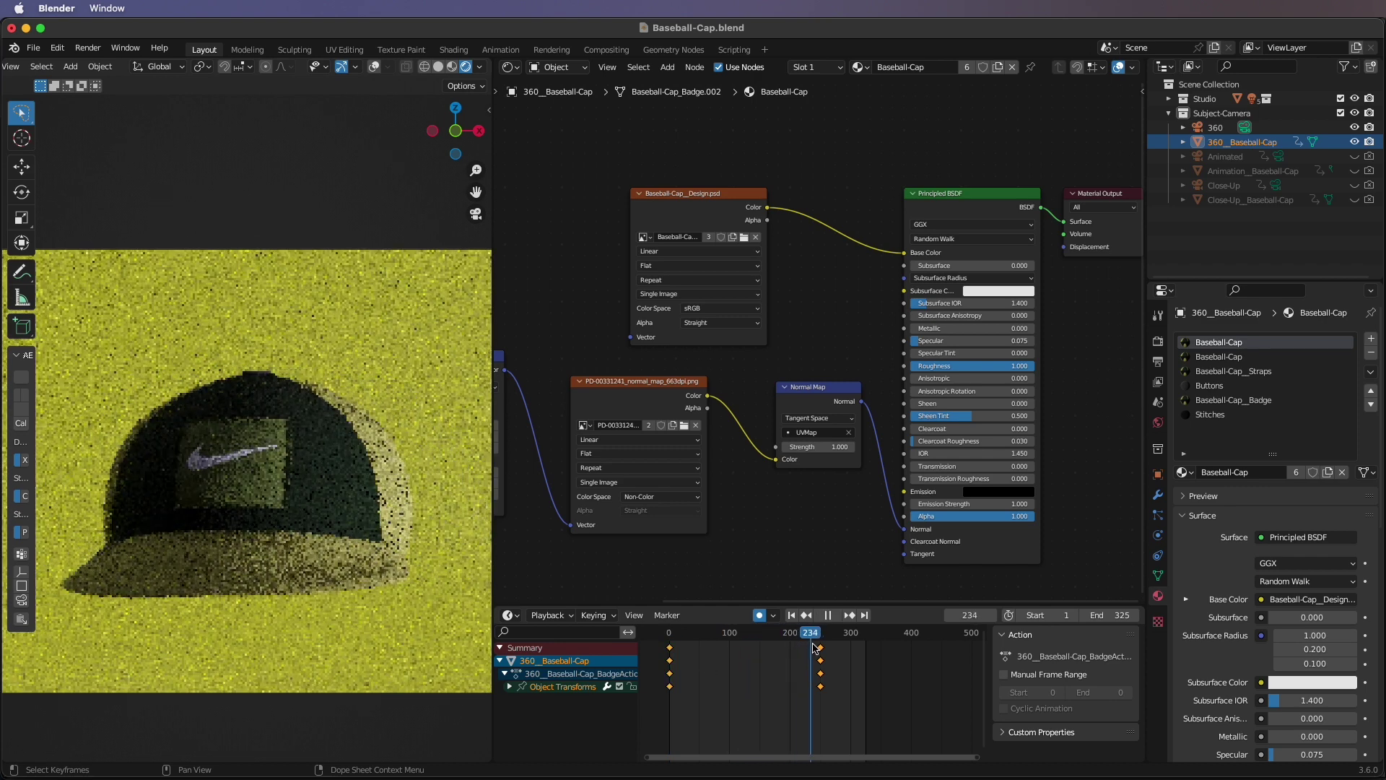
{"action": "key", "text": "space"}
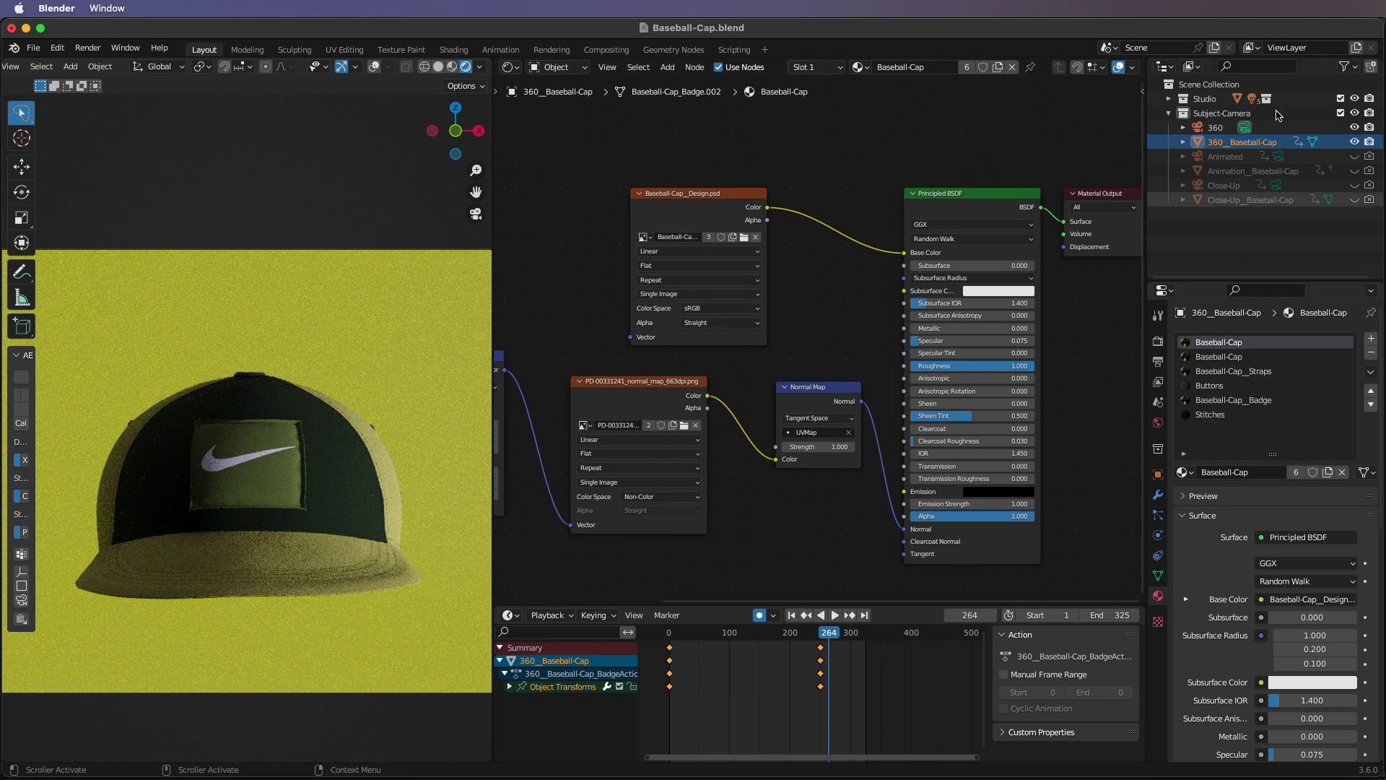
{"action": "left_click", "coordinate": [393, 336]}
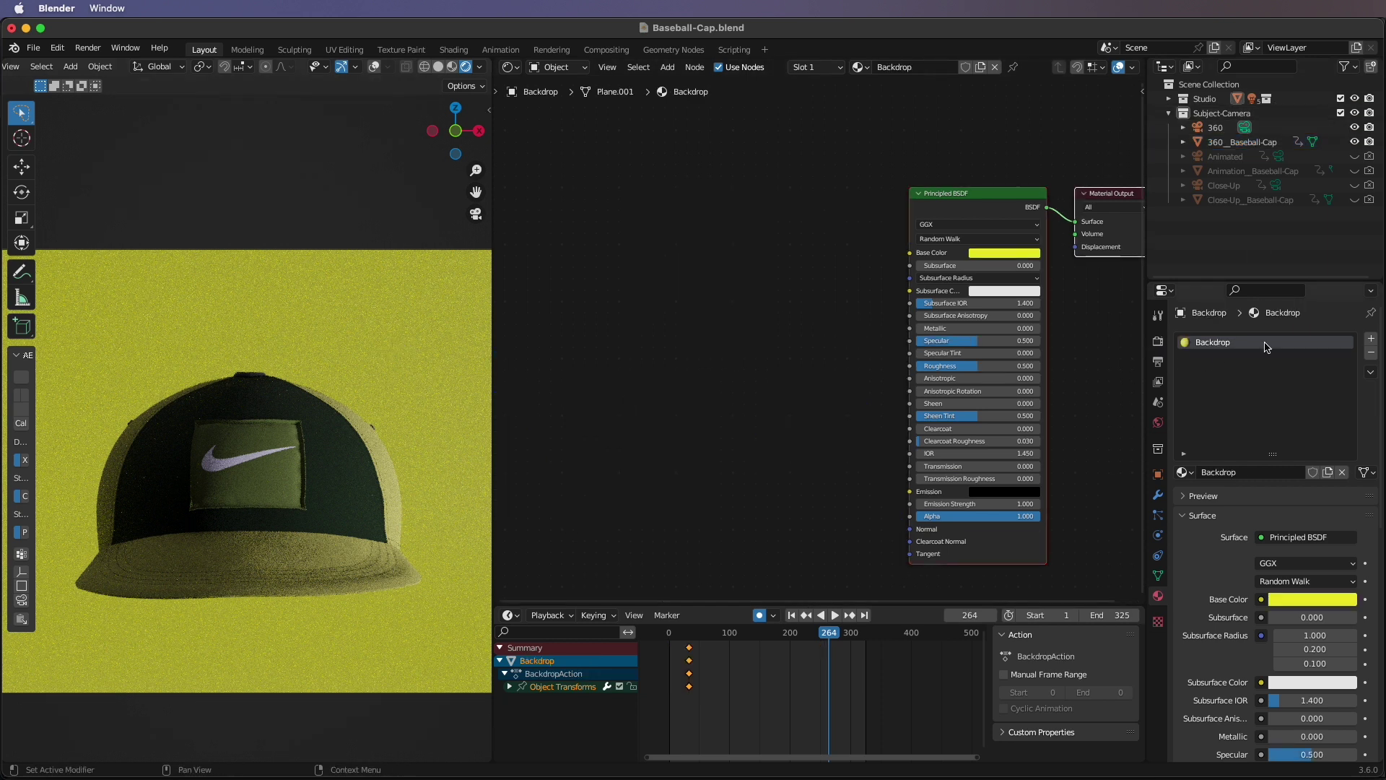
{"action": "scroll", "coordinate": [1037, 351], "scroll_direction": "right", "scroll_amount": 5}
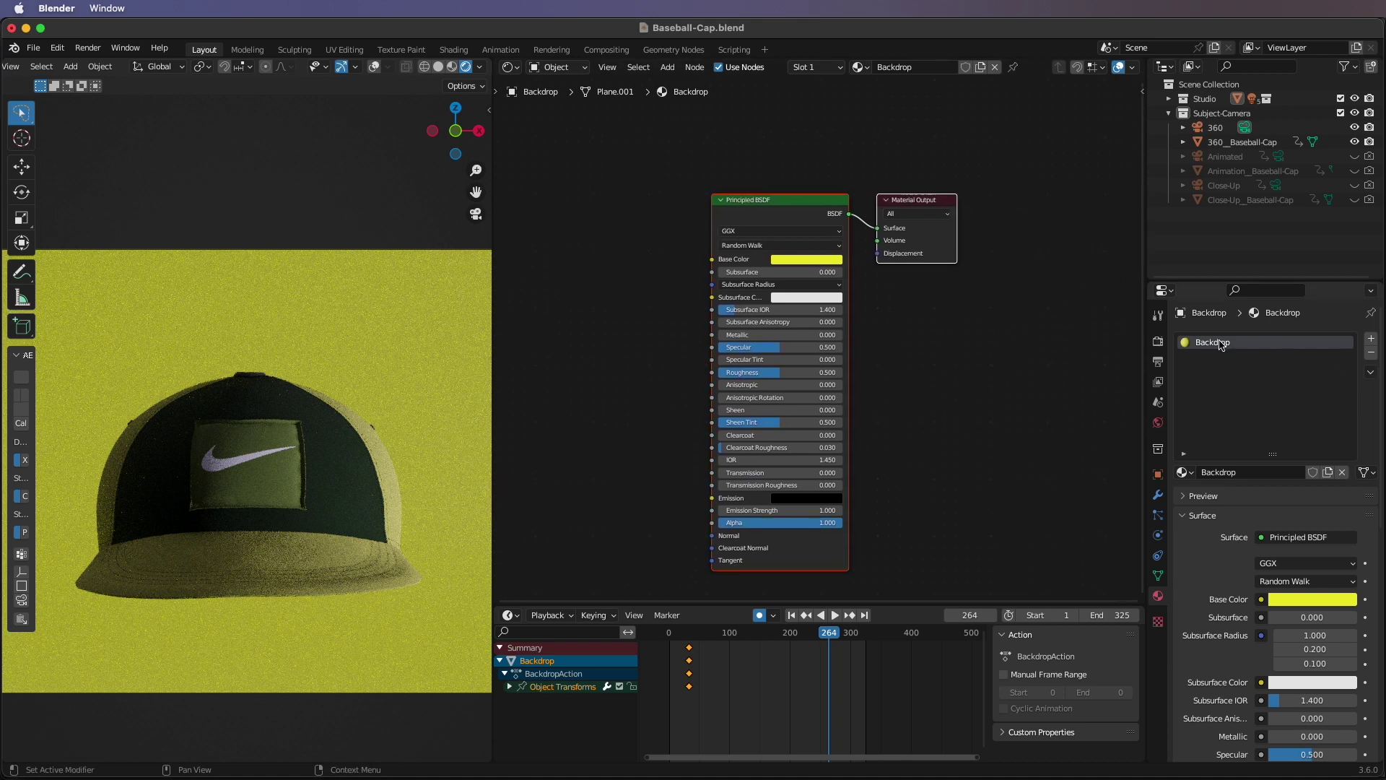
{"action": "left_click", "coordinate": [806, 259]}
{"action": "left_click", "coordinate": [858, 201]}
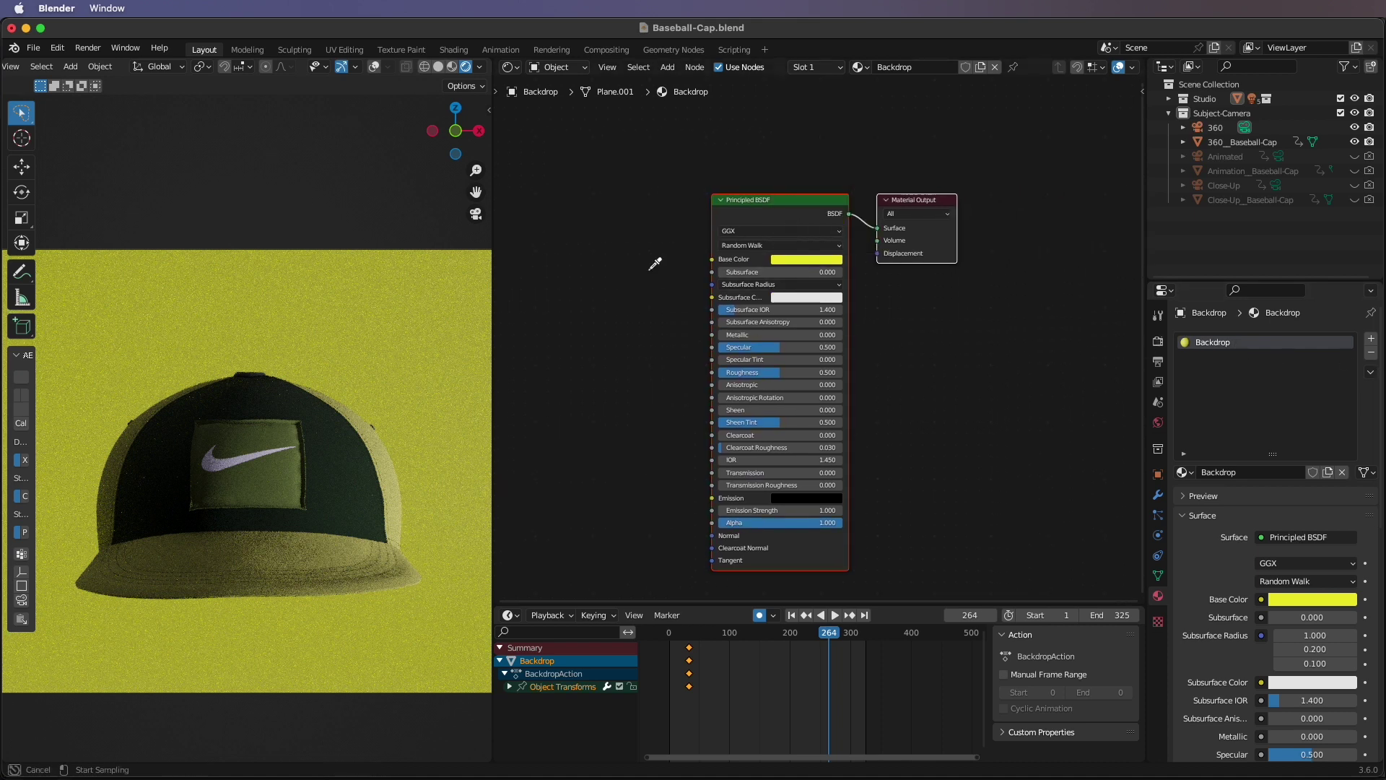
{"action": "left_click", "coordinate": [350, 488]}
{"action": "left_click", "coordinate": [815, 261]}
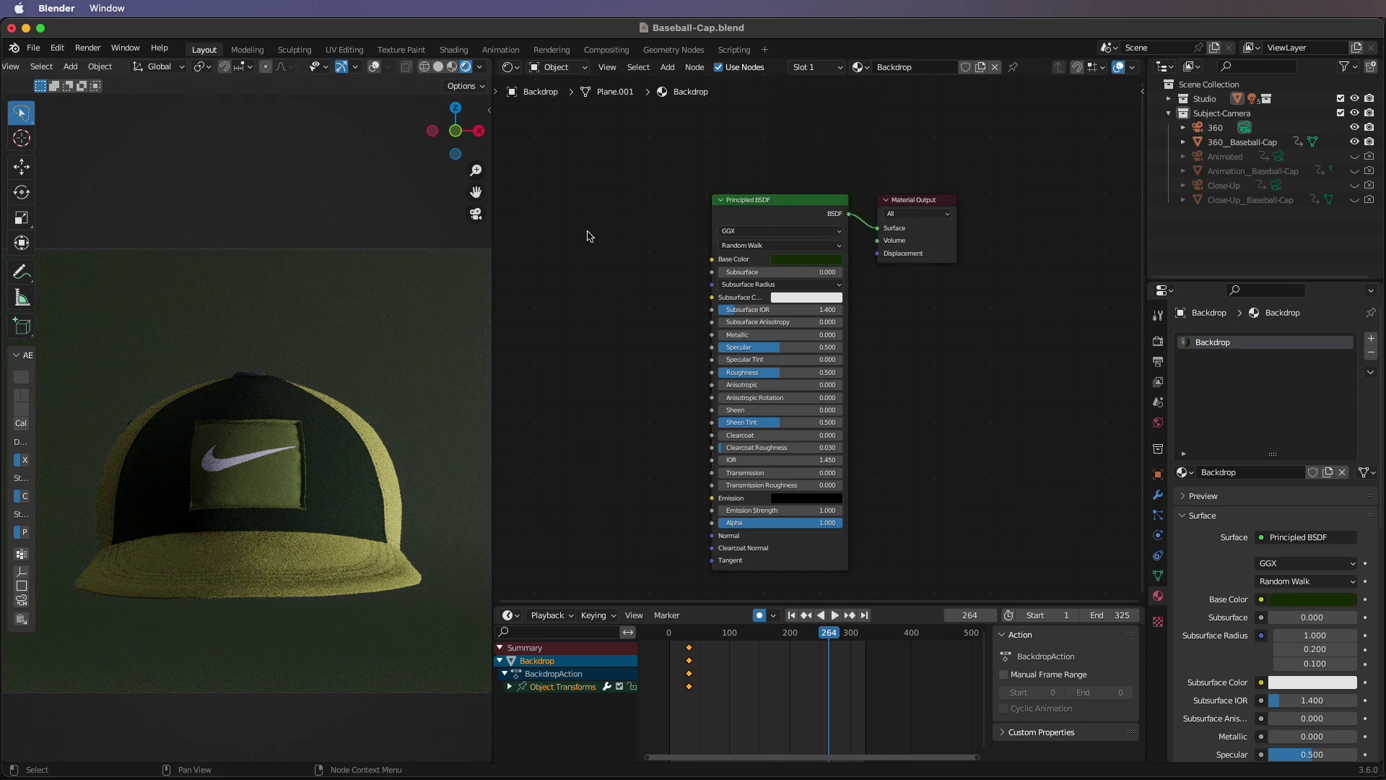
Set a 1080 x 1080 px render resolution and end the frame range at 250
{"action": "left_click", "coordinate": [321, 450]}
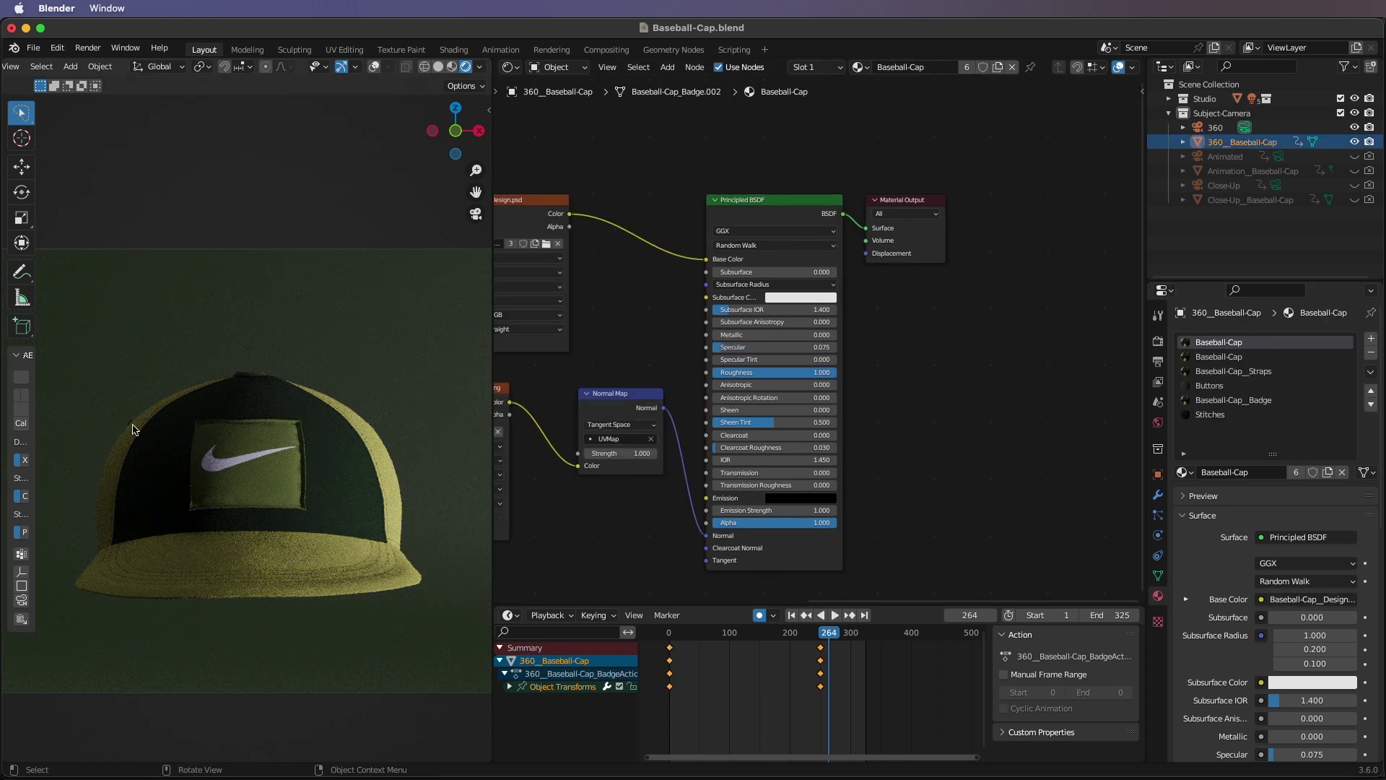
{"action": "left_click", "coordinate": [1160, 499]}
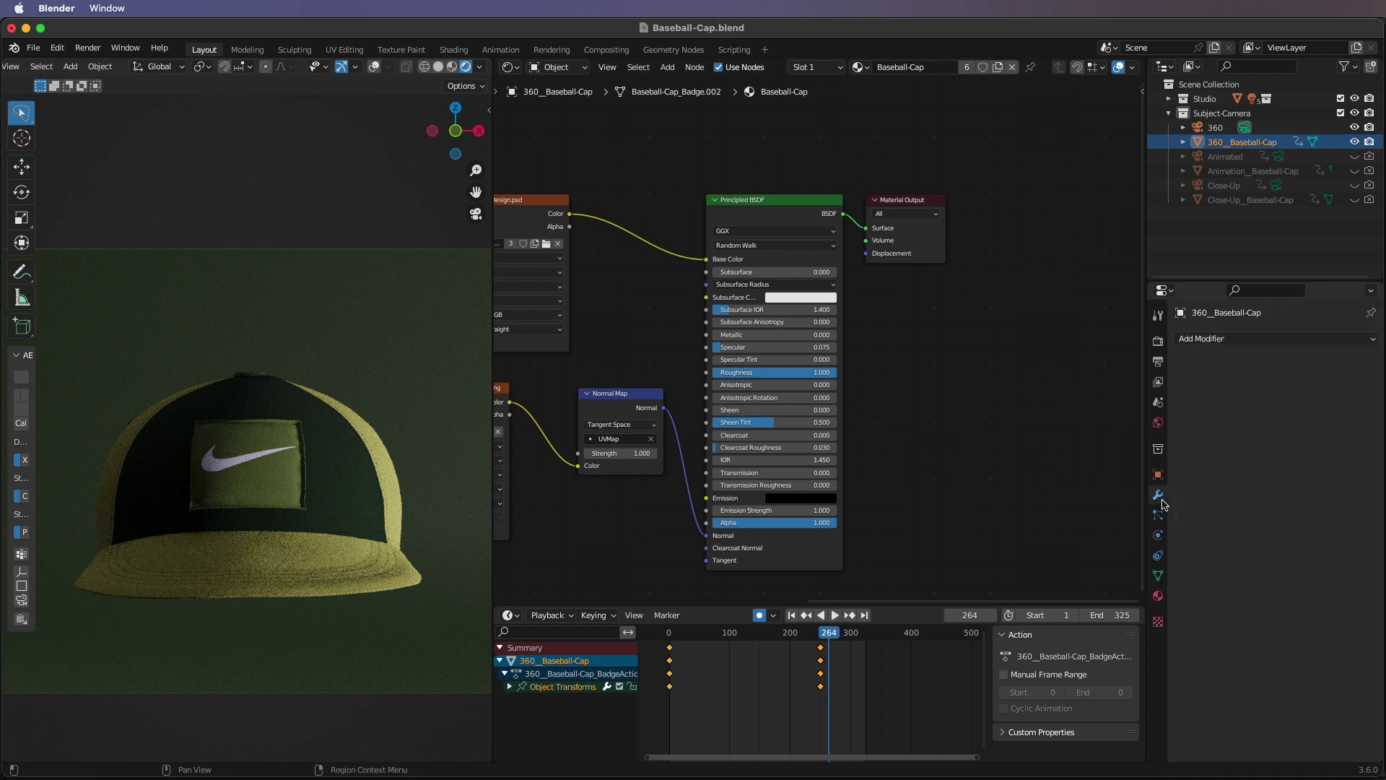
{"action": "left_click", "coordinate": [1159, 365]}
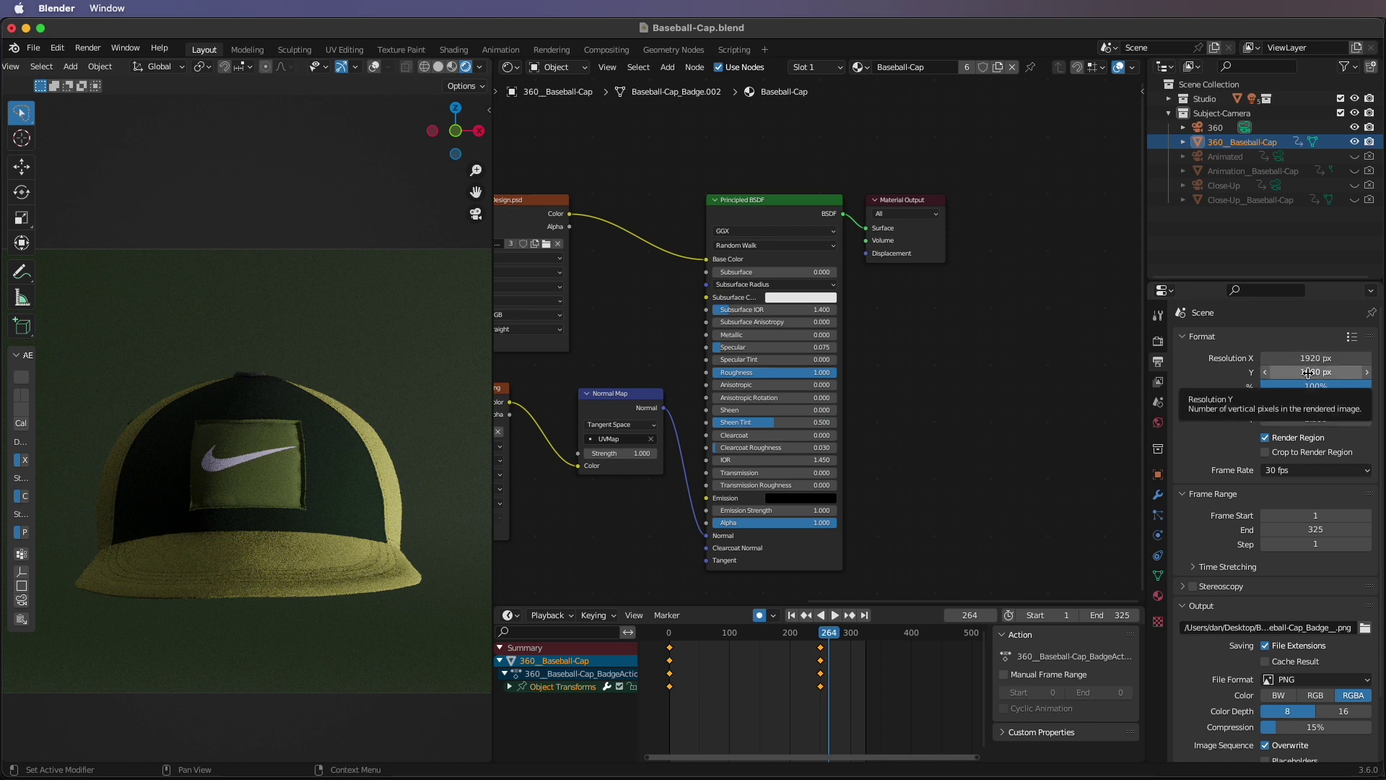
{"action": "left_click", "coordinate": [1303, 374]}
{"action": "type", "text": "1920"}
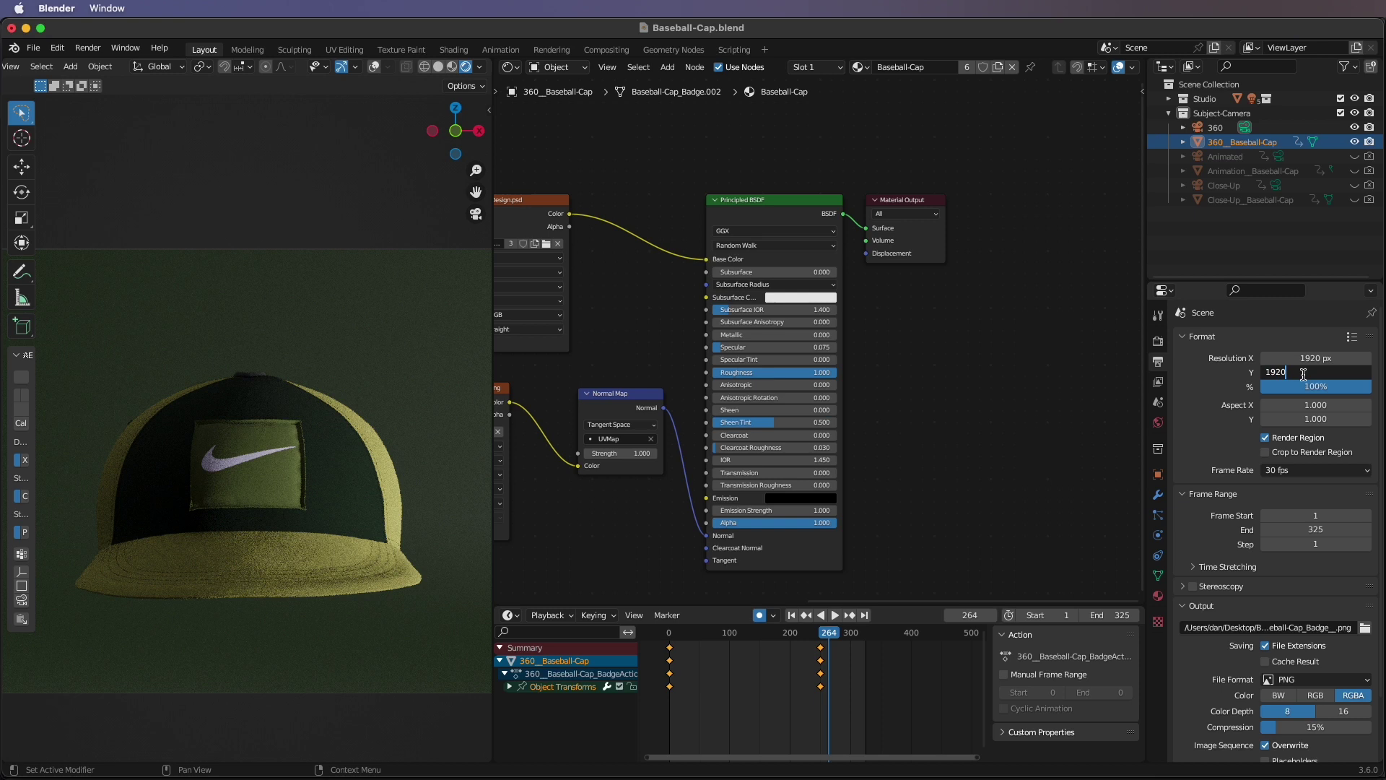
{"action": "key", "text": "Return"}
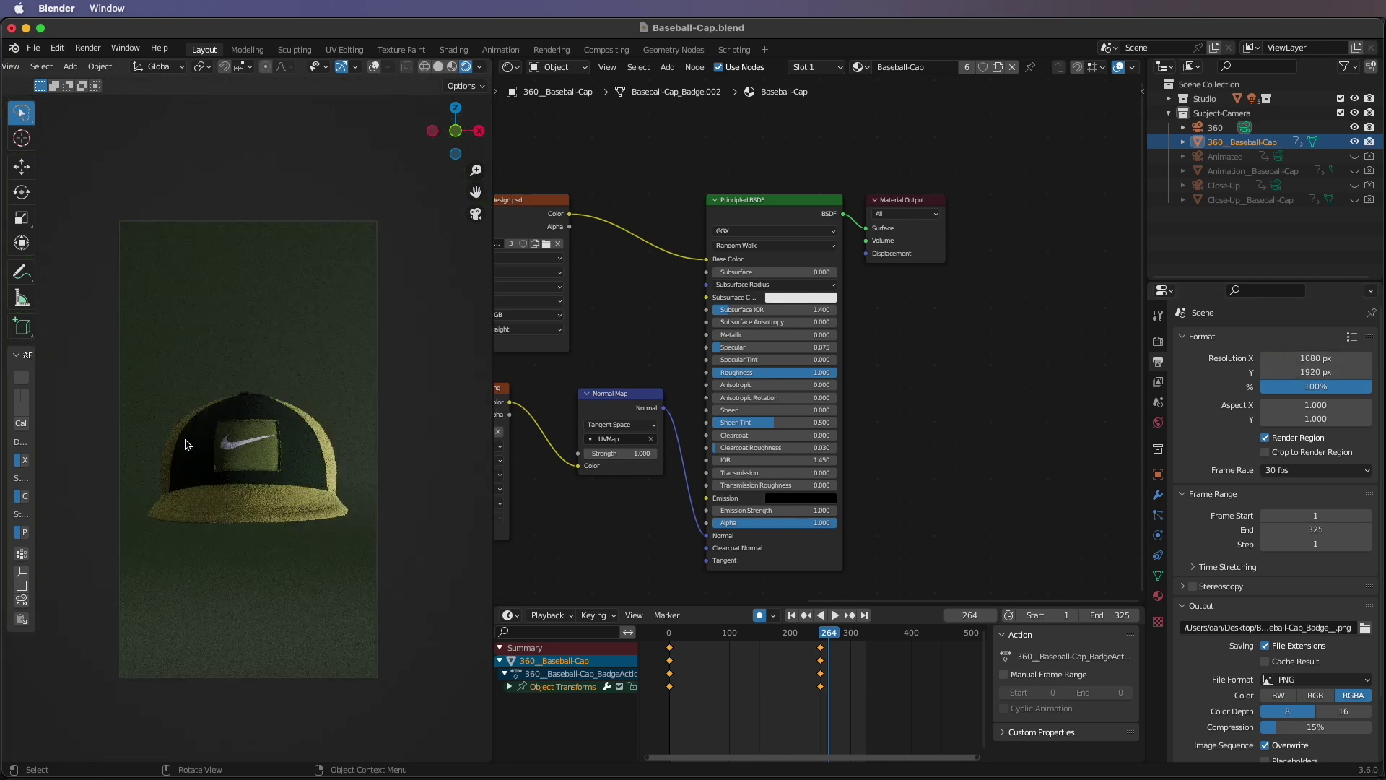
{"action": "left_click", "coordinate": [1313, 360]}
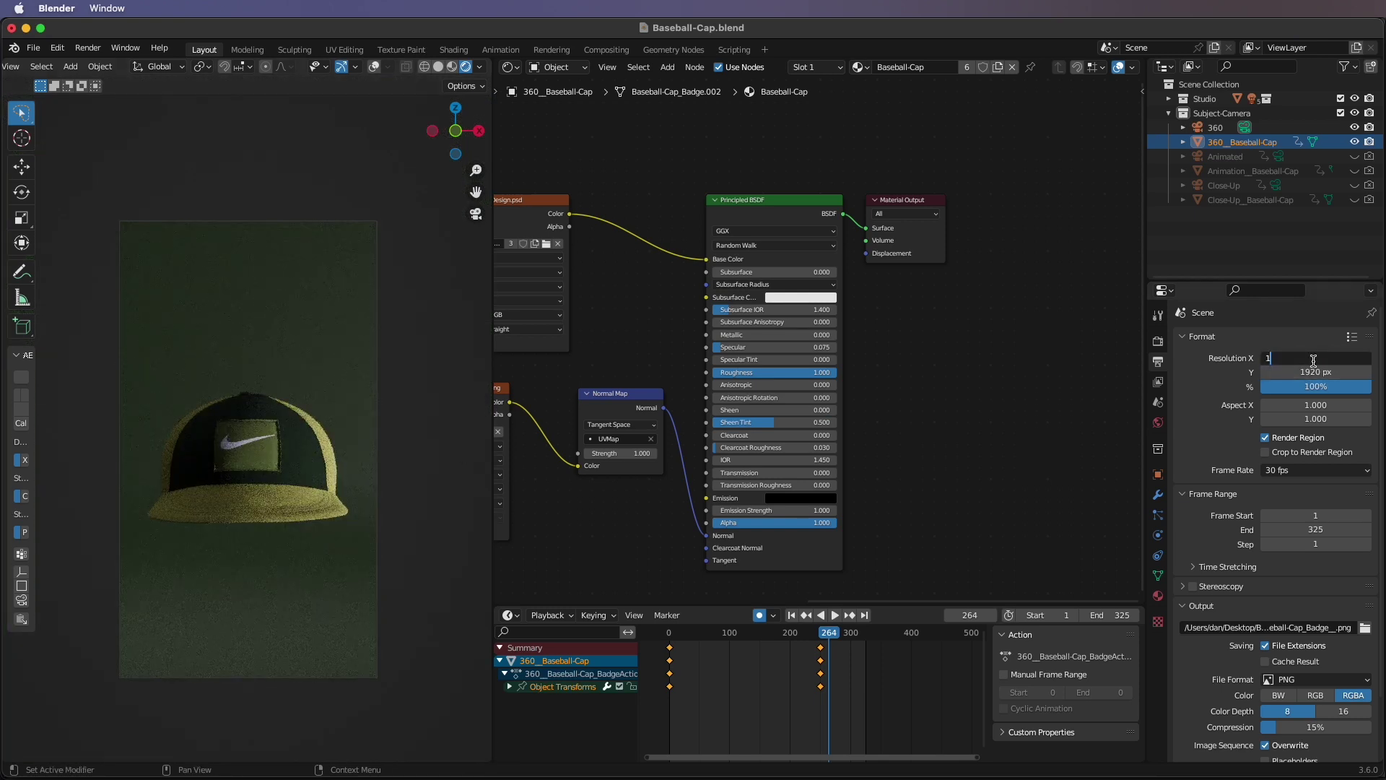
{"action": "type", "text": "080"}
{"action": "key", "text": "Return"}
{"action": "left_click", "coordinate": [1329, 372]}
{"action": "type", "text": "0"}
{"action": "type", "text": "1080"}
{"action": "key", "text": "Return"}
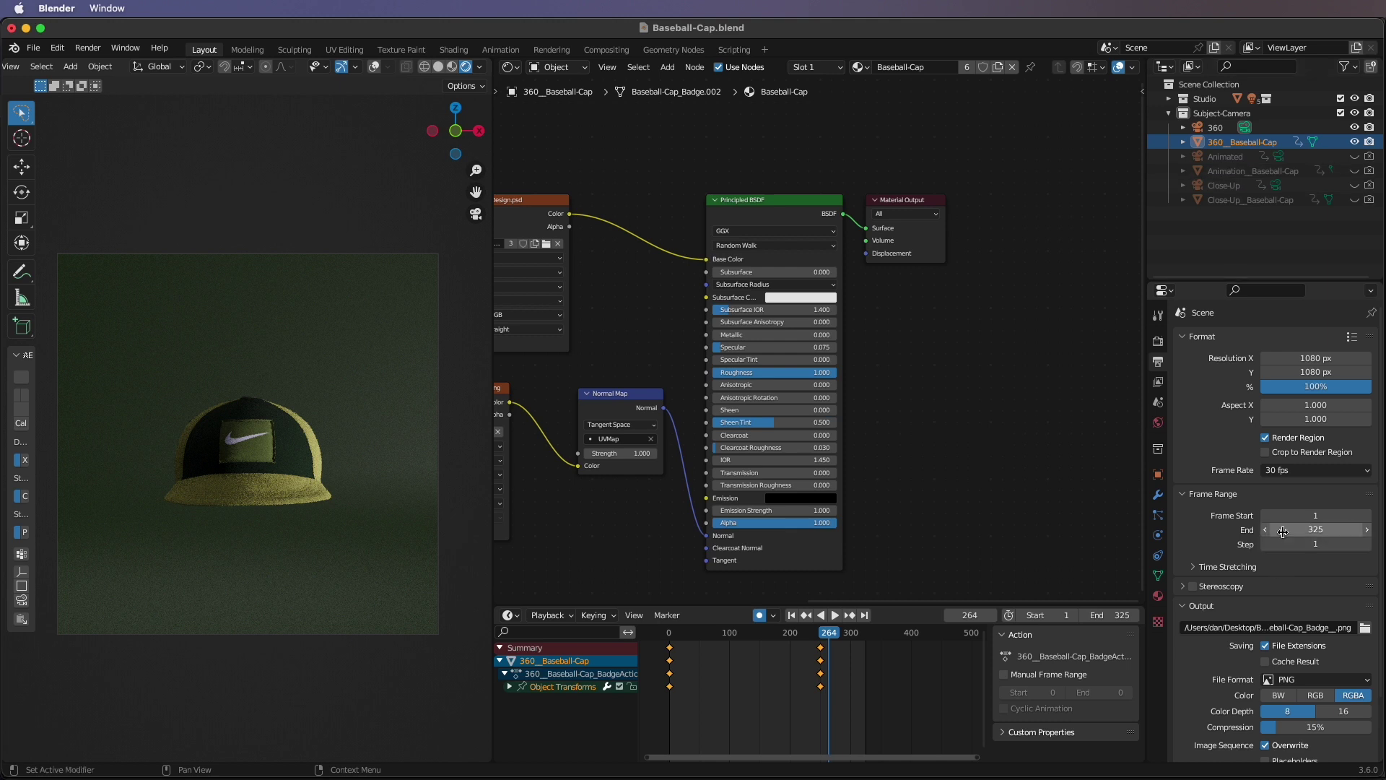
{"action": "left_click", "coordinate": [1305, 529]}
{"action": "type", "text": "0"}
{"action": "key", "text": "Return"}
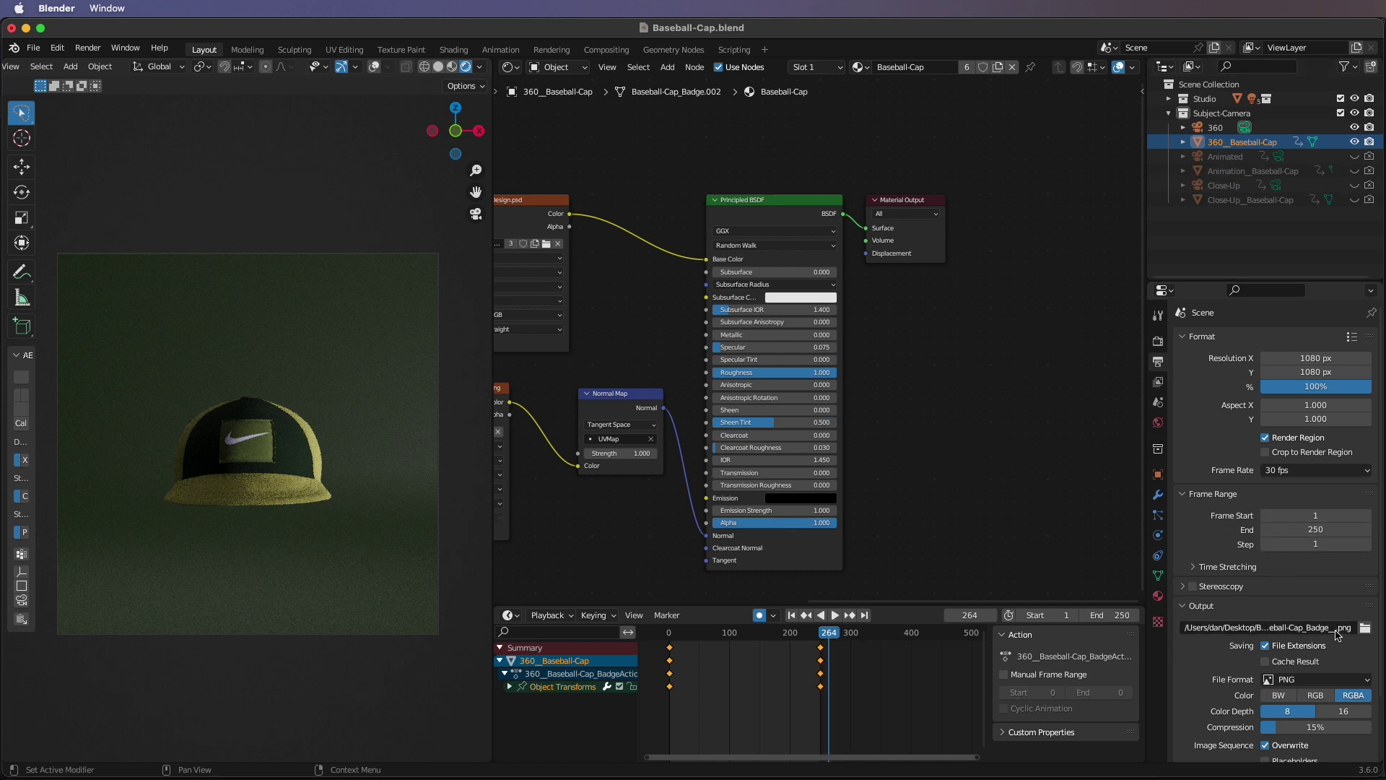
Create a 'Renders' folder inside Baseball-Cap and set it as the render output path
{"action": "left_click", "coordinate": [1366, 629]}
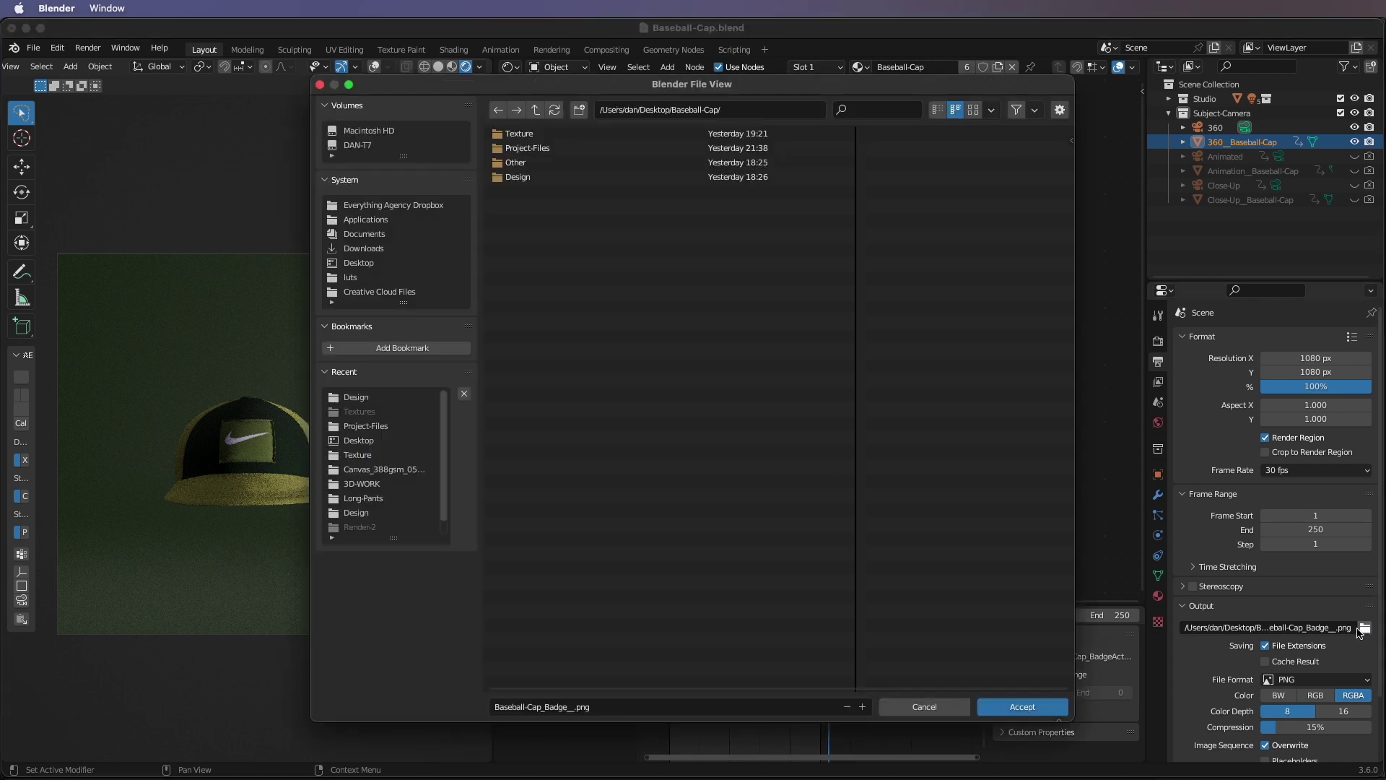
{"action": "right_click", "coordinate": [636, 354]}
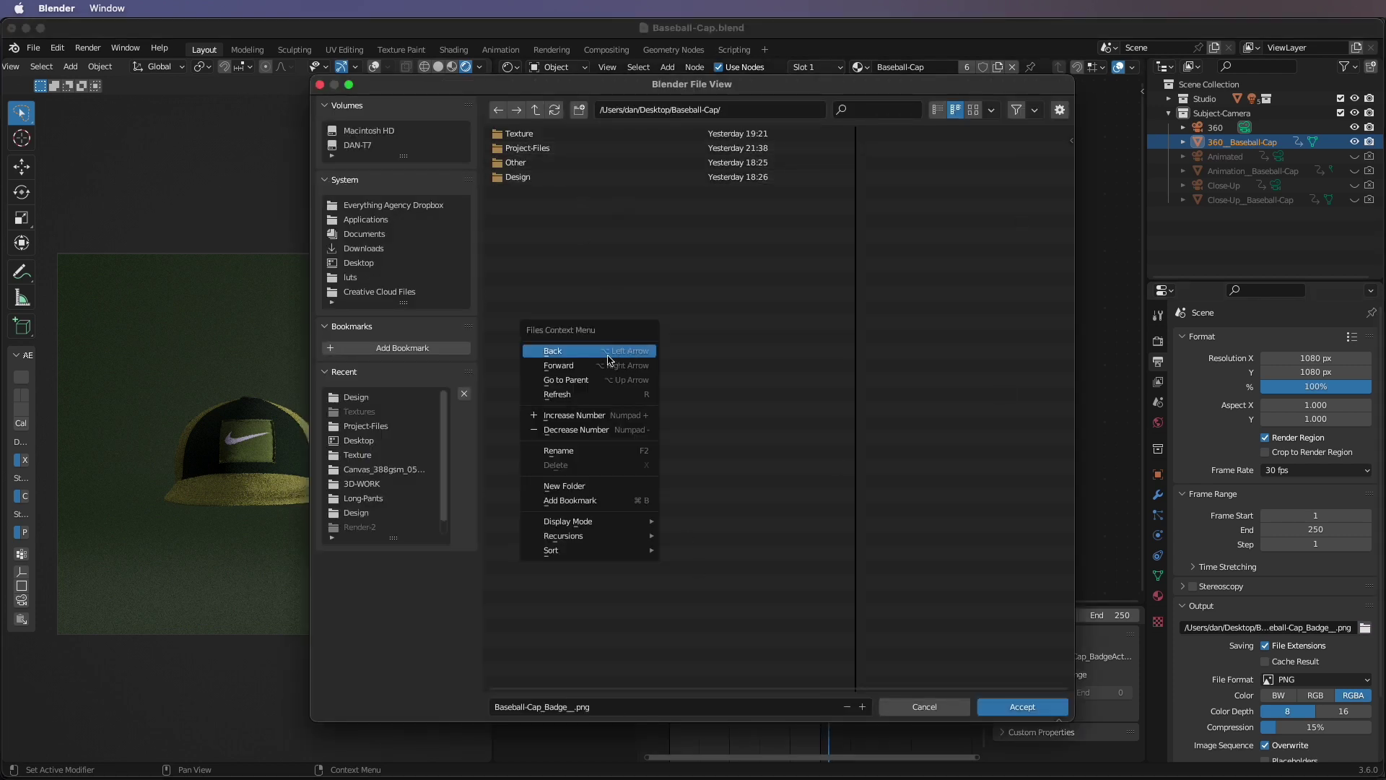
{"action": "left_click", "coordinate": [594, 489]}
{"action": "type", "text": "Renders"}
{"action": "key", "text": "Return"}
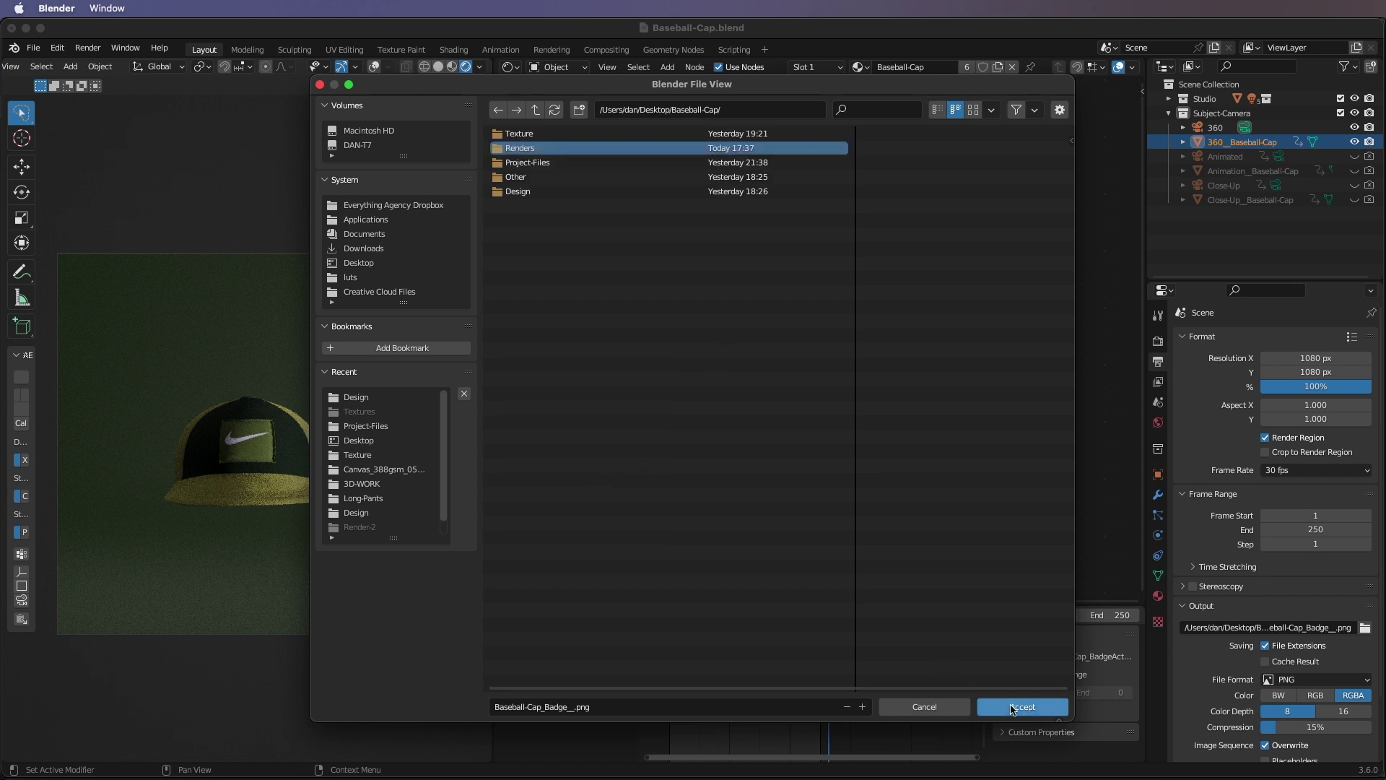
{"action": "left_click", "coordinate": [1022, 706]}
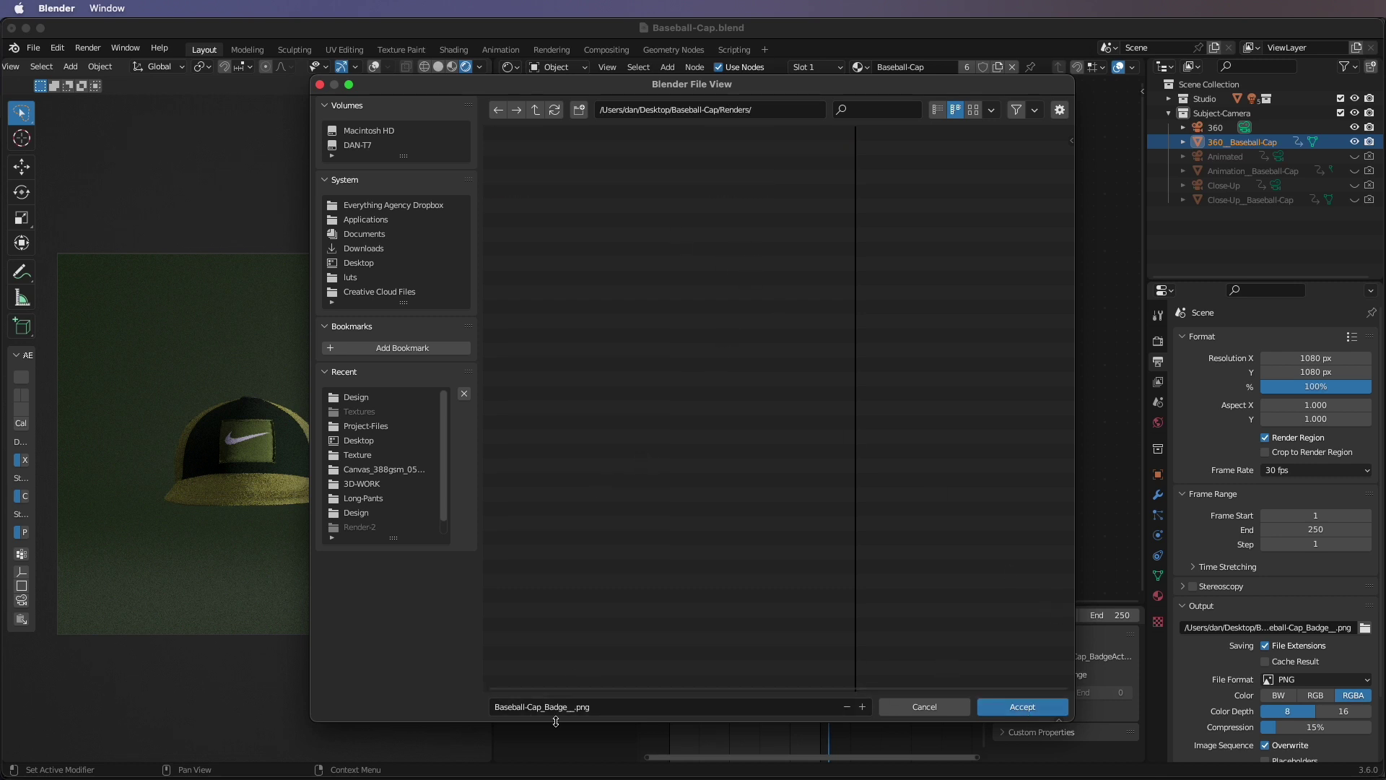
{"action": "left_click", "coordinate": [1039, 711]}
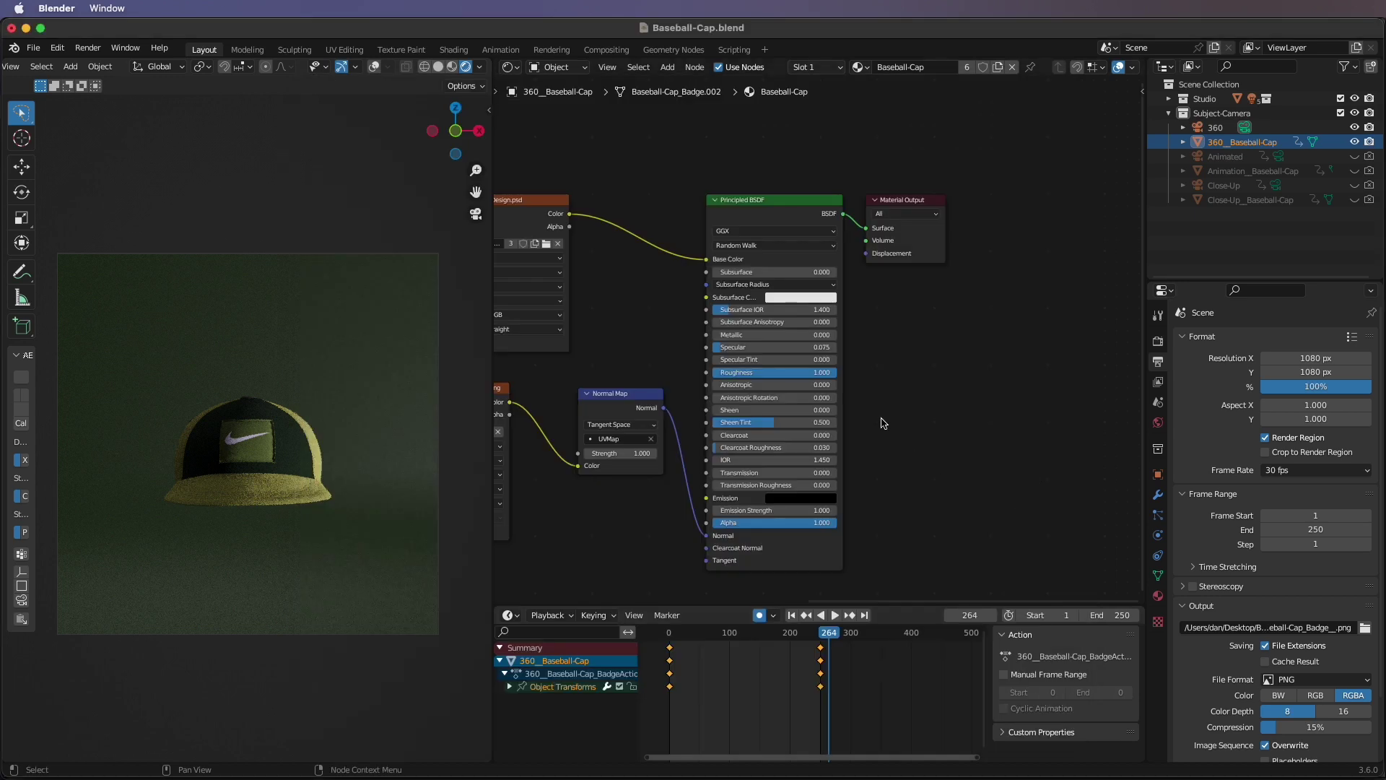
Set the final render Max Samples to 128
{"action": "left_click", "coordinate": [1158, 340]}
{"action": "scroll", "coordinate": [1242, 509], "scroll_direction": "down", "scroll_amount": 1}
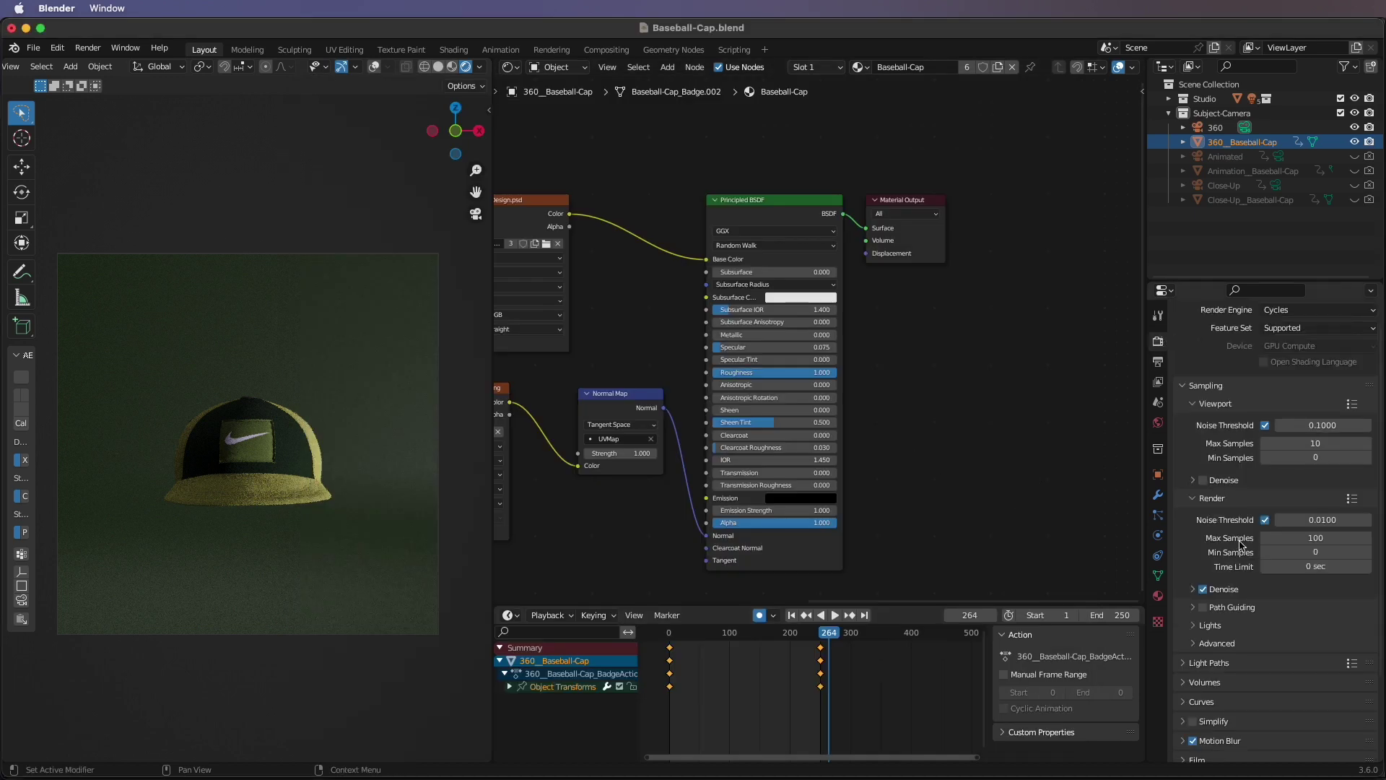
{"action": "left_click", "coordinate": [1327, 537]}
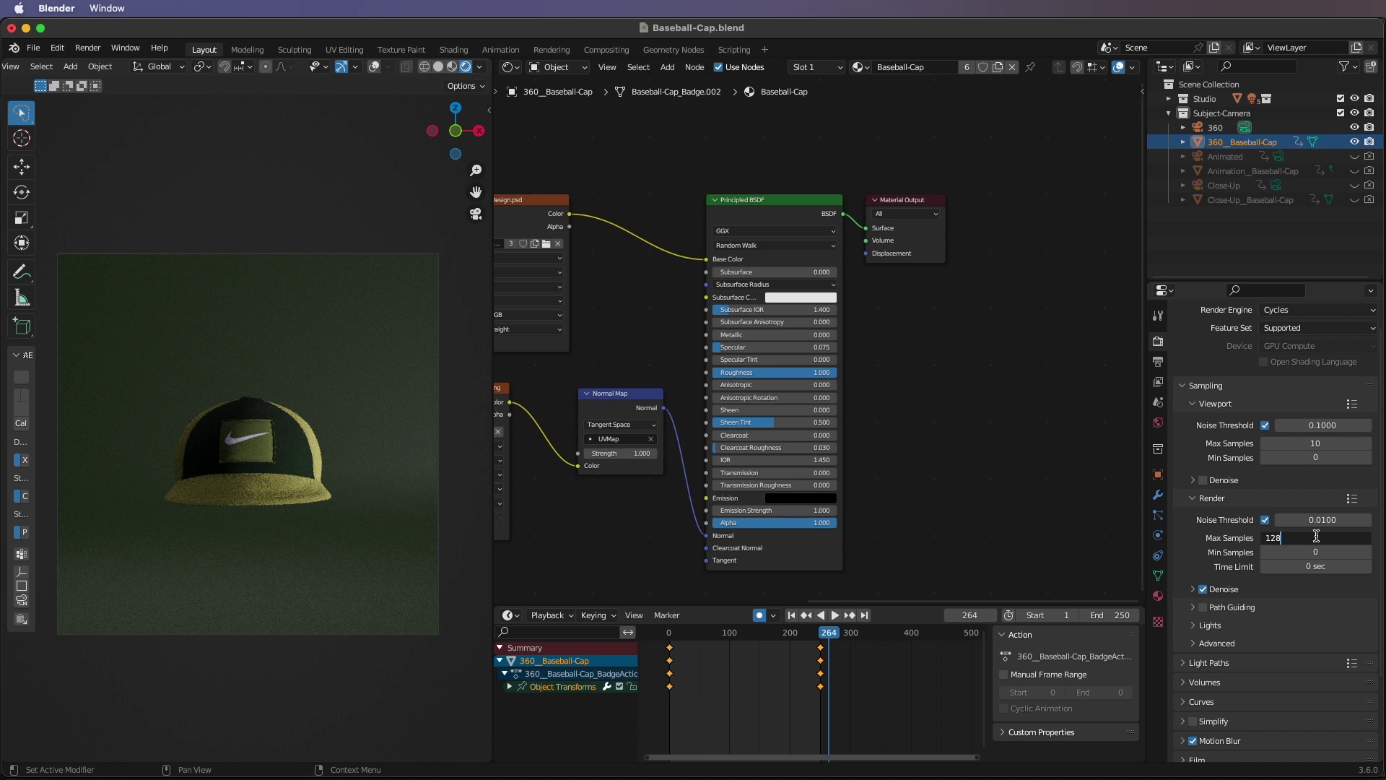
{"action": "key", "text": "Return"}
{"action": "scroll", "coordinate": [1224, 574], "scroll_direction": "down", "scroll_amount": 2}
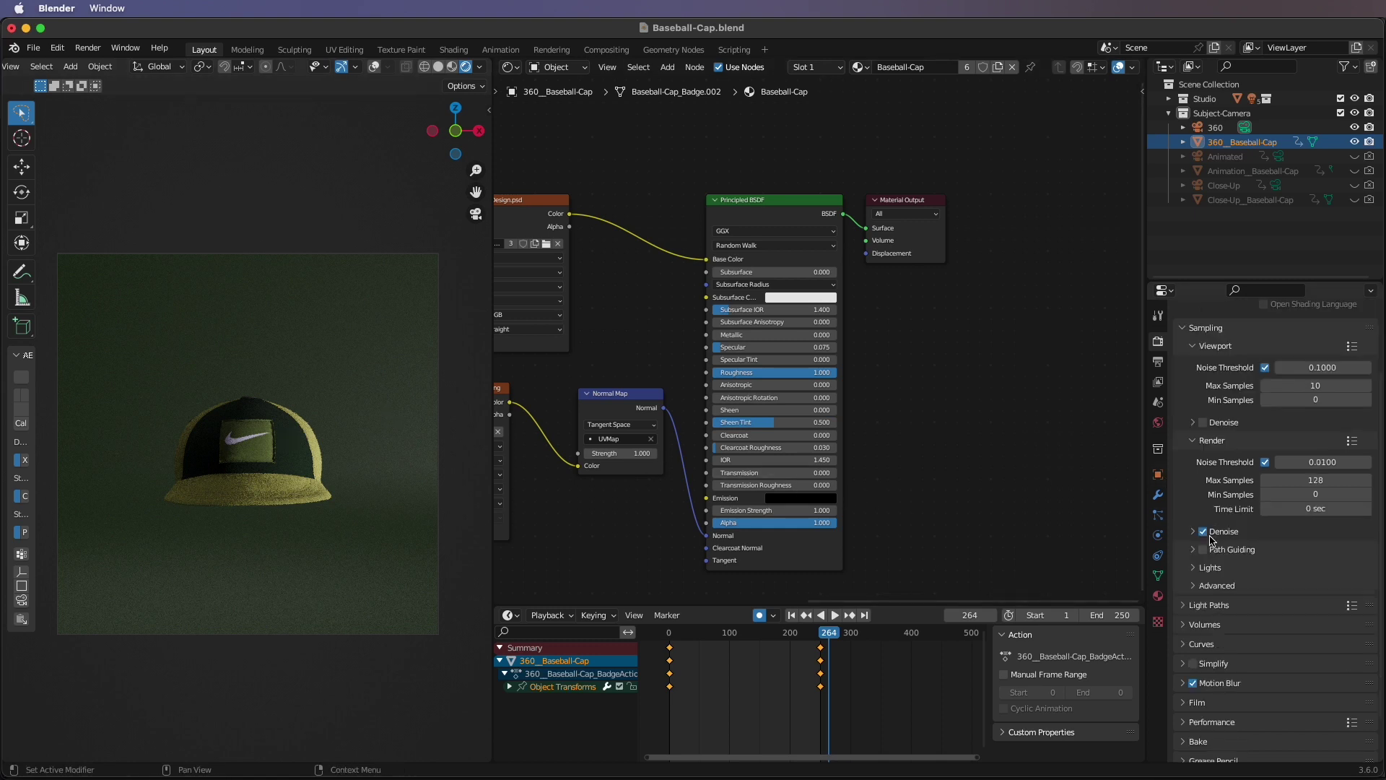
Review the output file formats and set the animation Frame Start to 50
{"action": "left_click", "coordinate": [1159, 362]}
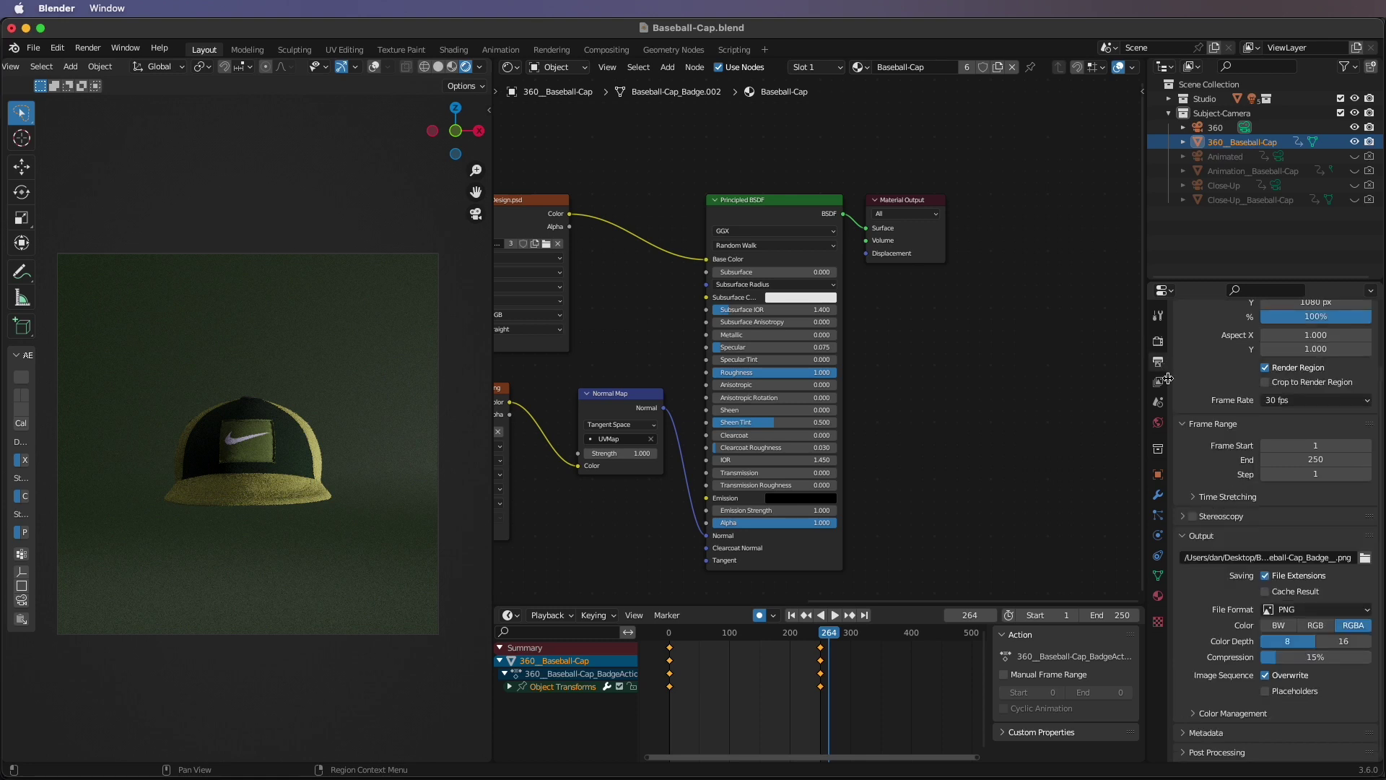
{"action": "left_click", "coordinate": [1323, 610]}
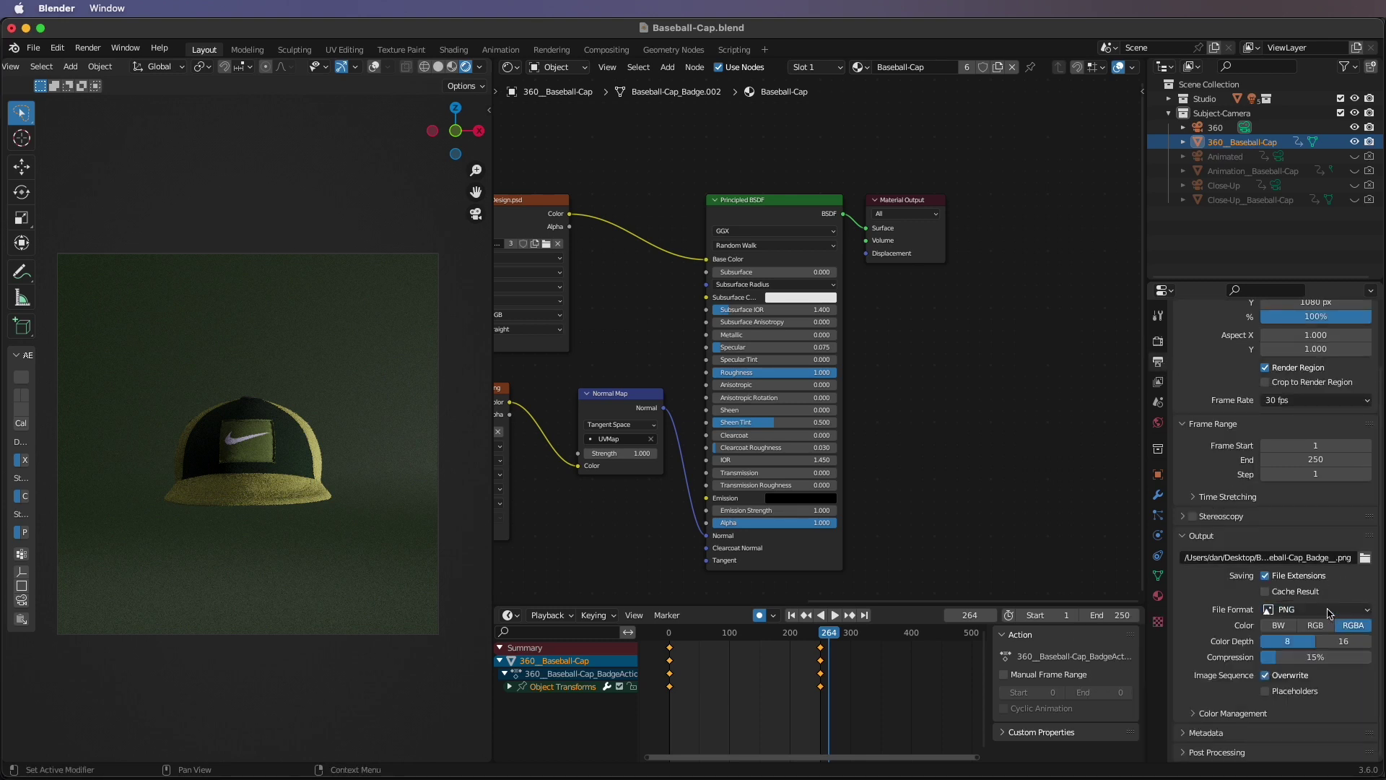
{"action": "left_click", "coordinate": [1294, 448]}
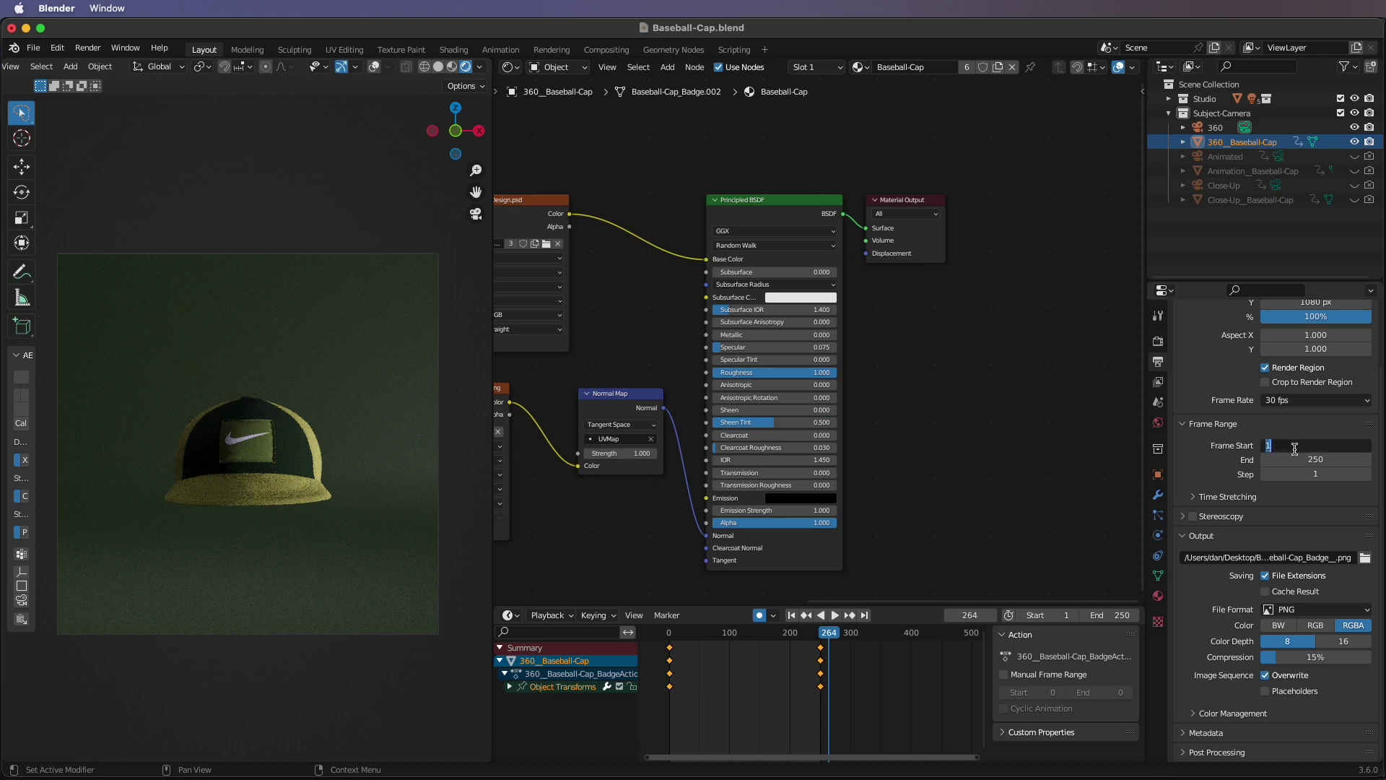
{"action": "type", "text": "50"}
{"action": "key", "text": "Return"}
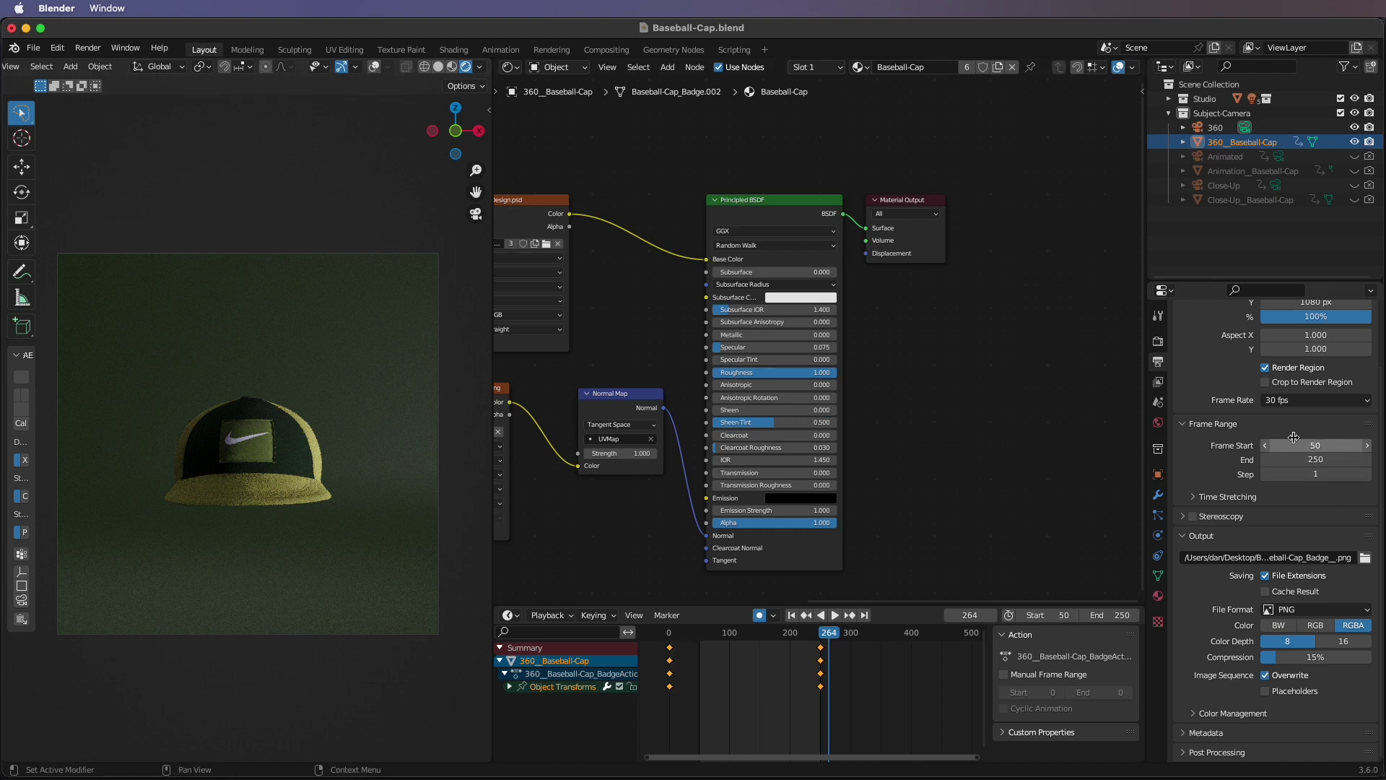
{"action": "scroll", "coordinate": [1256, 447], "scroll_direction": "up", "scroll_amount": 3}
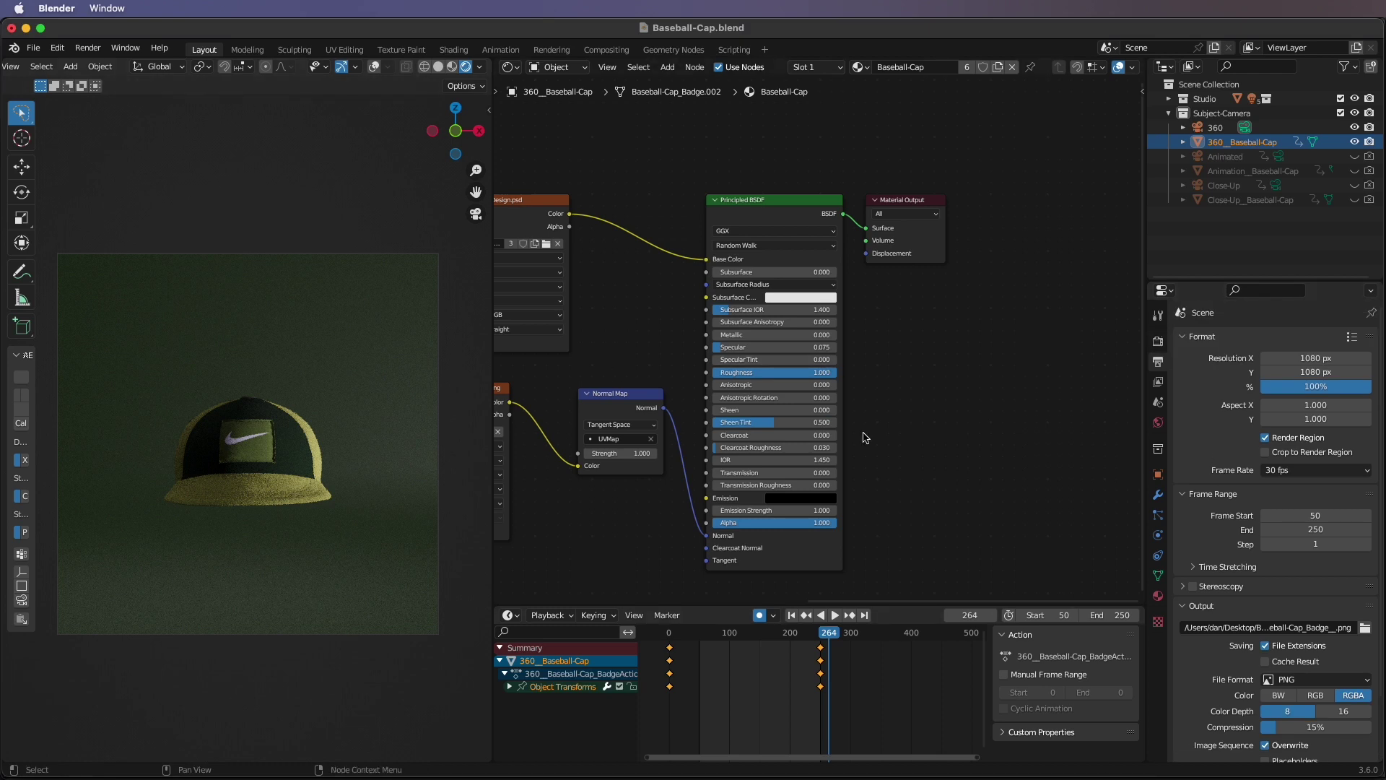
Render a test still of frame 50, close it, and return the playhead to frame 1
{"action": "left_click", "coordinate": [83, 50]}
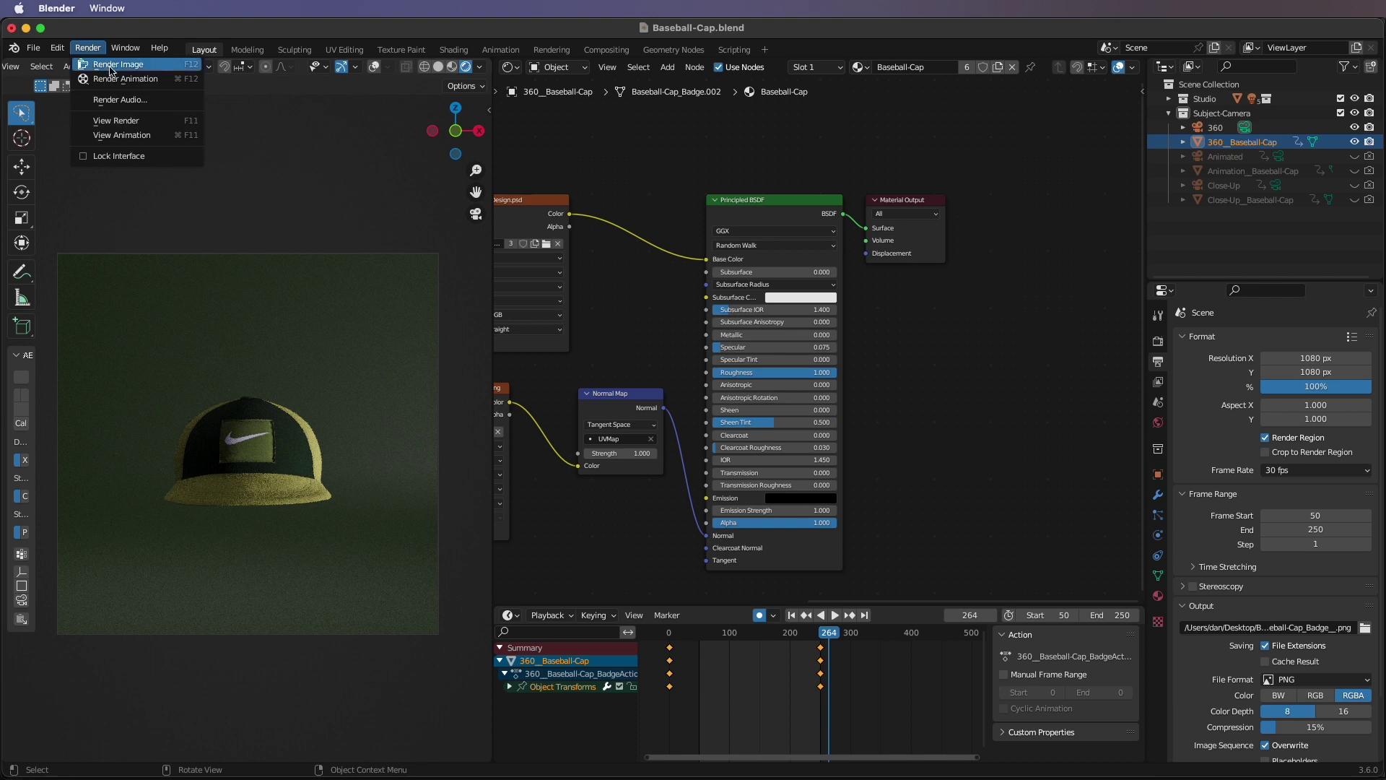
{"action": "left_click", "coordinate": [108, 77]}
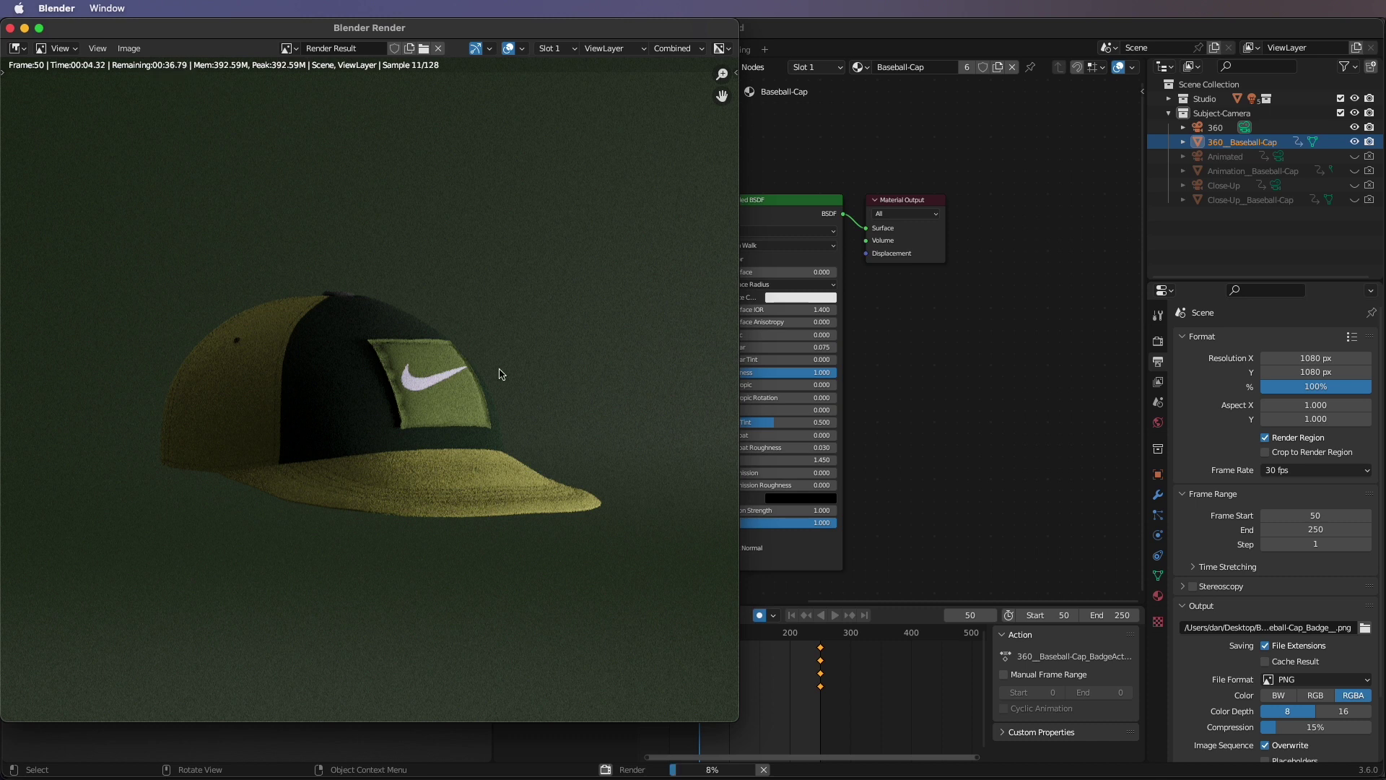
{"action": "scroll", "coordinate": [499, 374], "scroll_direction": "down", "scroll_amount": 1}
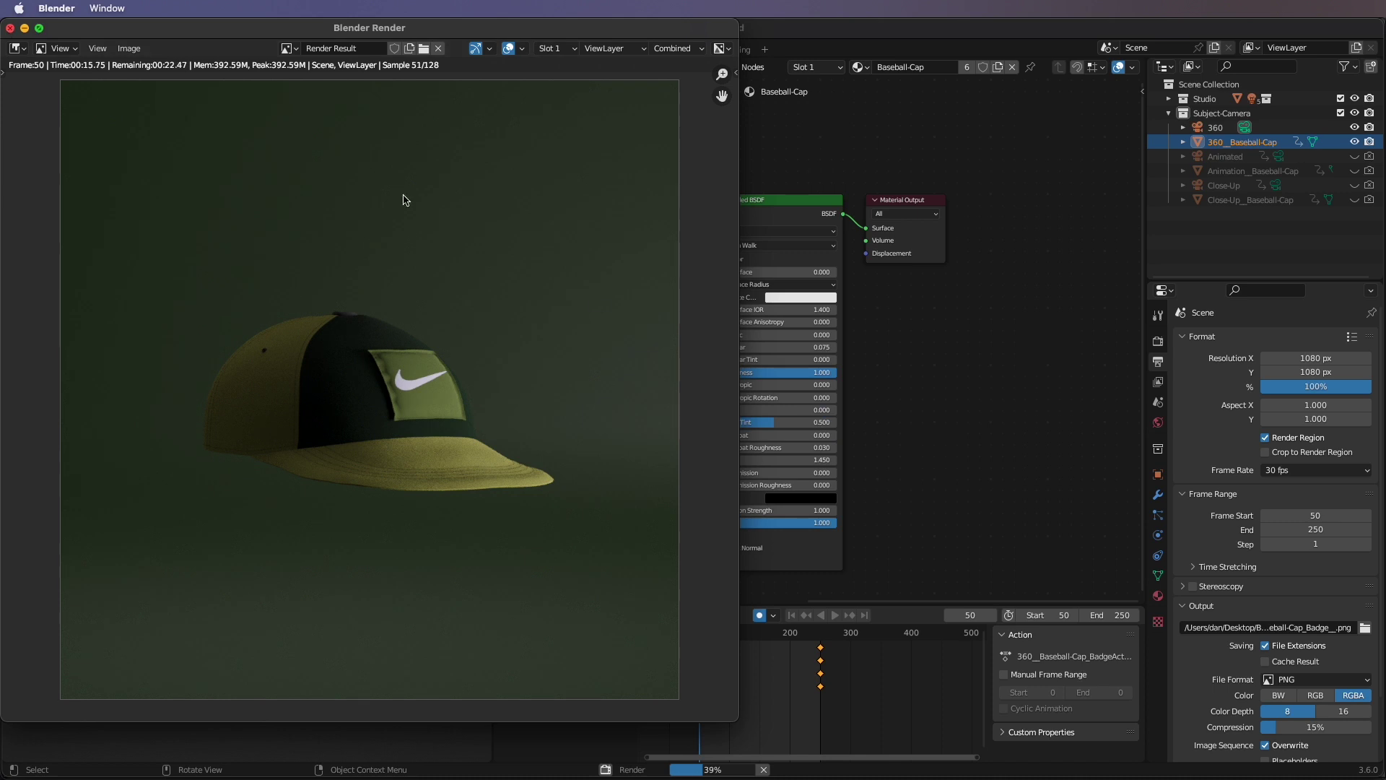
{"action": "key", "text": "Escape"}
{"action": "key", "text": "space"}
{"action": "left_click_drag", "start_coordinate": [699, 634], "coordinate": [670, 637]}
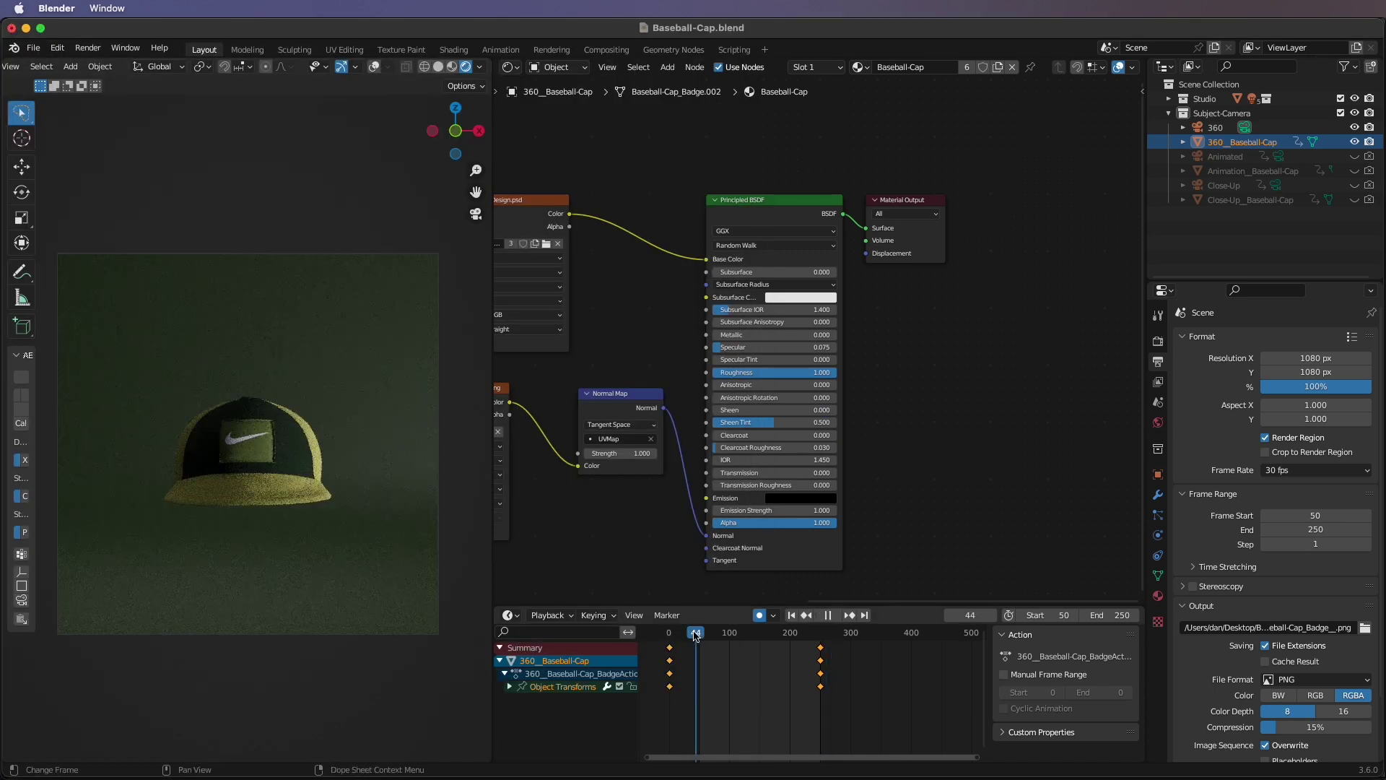
Hide the 360 camera collection, show the Close-Up camera and cap, and select the Close-Up camera
{"action": "left_click", "coordinate": [1354, 126]}
{"action": "left_click", "coordinate": [1355, 185]}
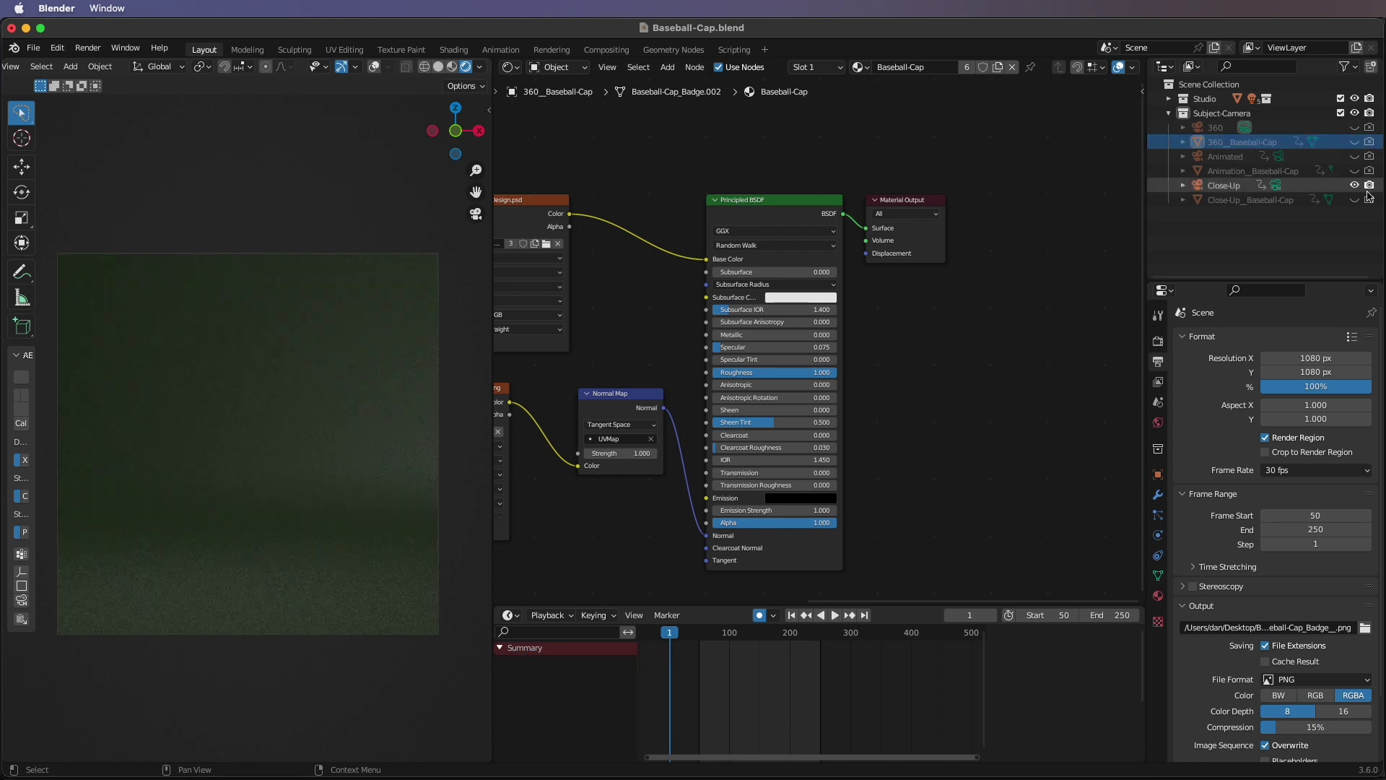
{"action": "left_click", "coordinate": [1354, 200]}
{"action": "left_click", "coordinate": [1236, 185]}
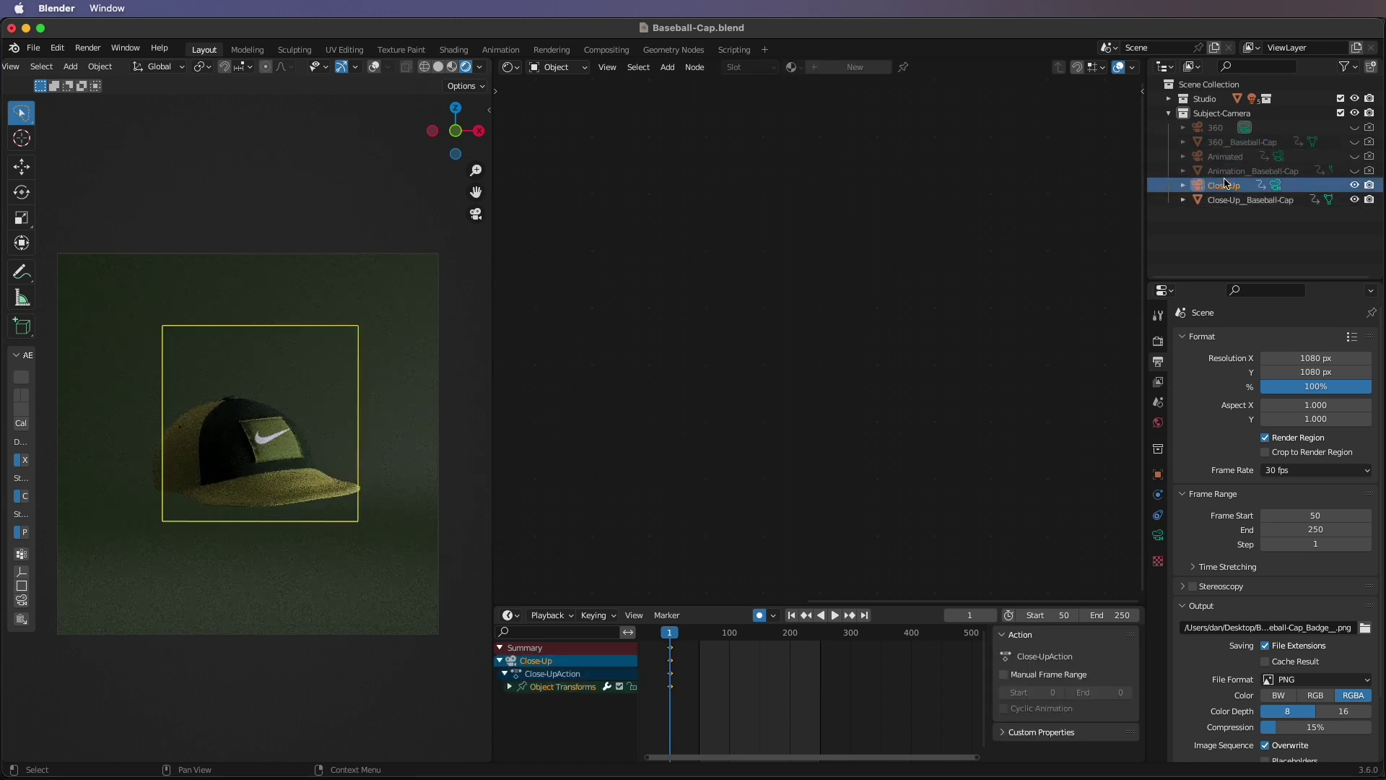
Make the Close-Up camera the active scene camera and render a still
{"action": "left_click", "coordinate": [12, 66]}
{"action": "mouse_move", "coordinate": [47, 225]}
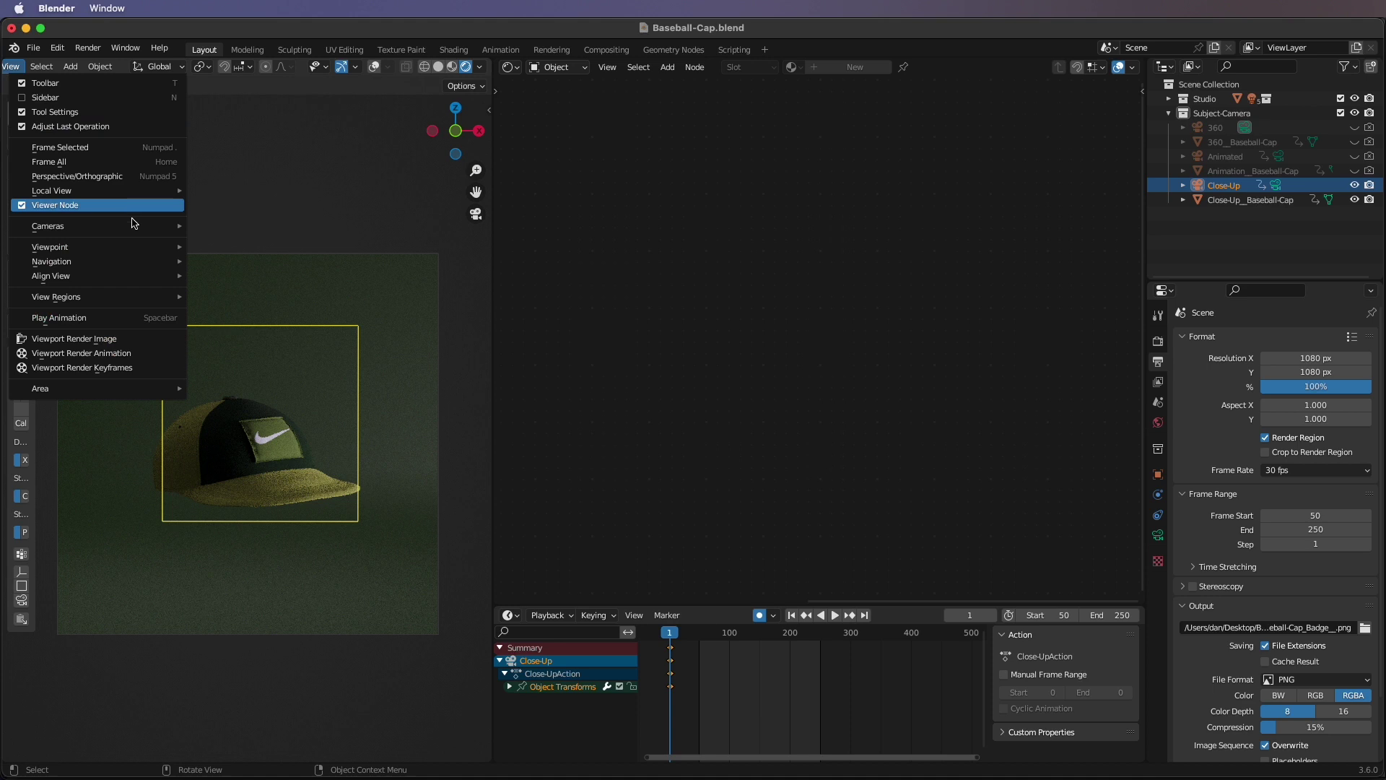
{"action": "left_click", "coordinate": [230, 230]}
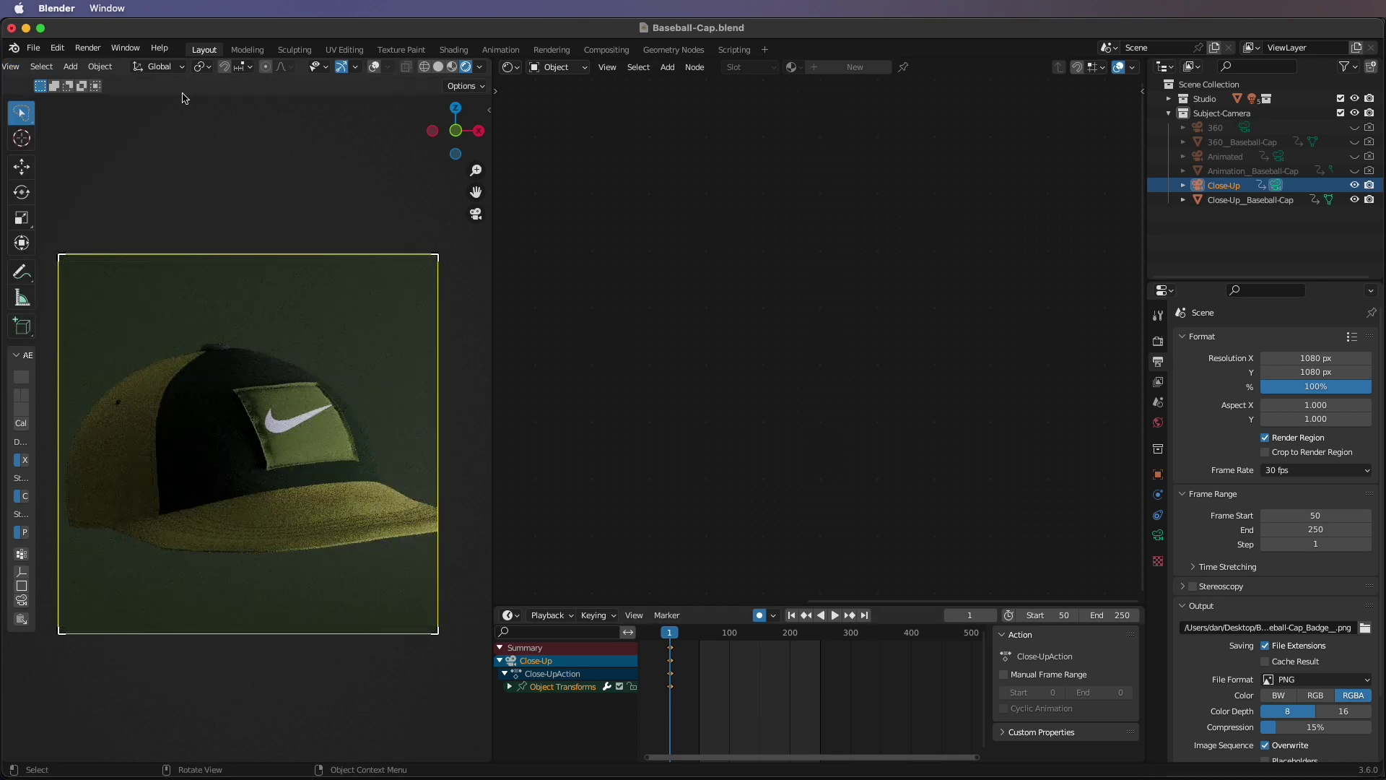
{"action": "left_click", "coordinate": [81, 48]}
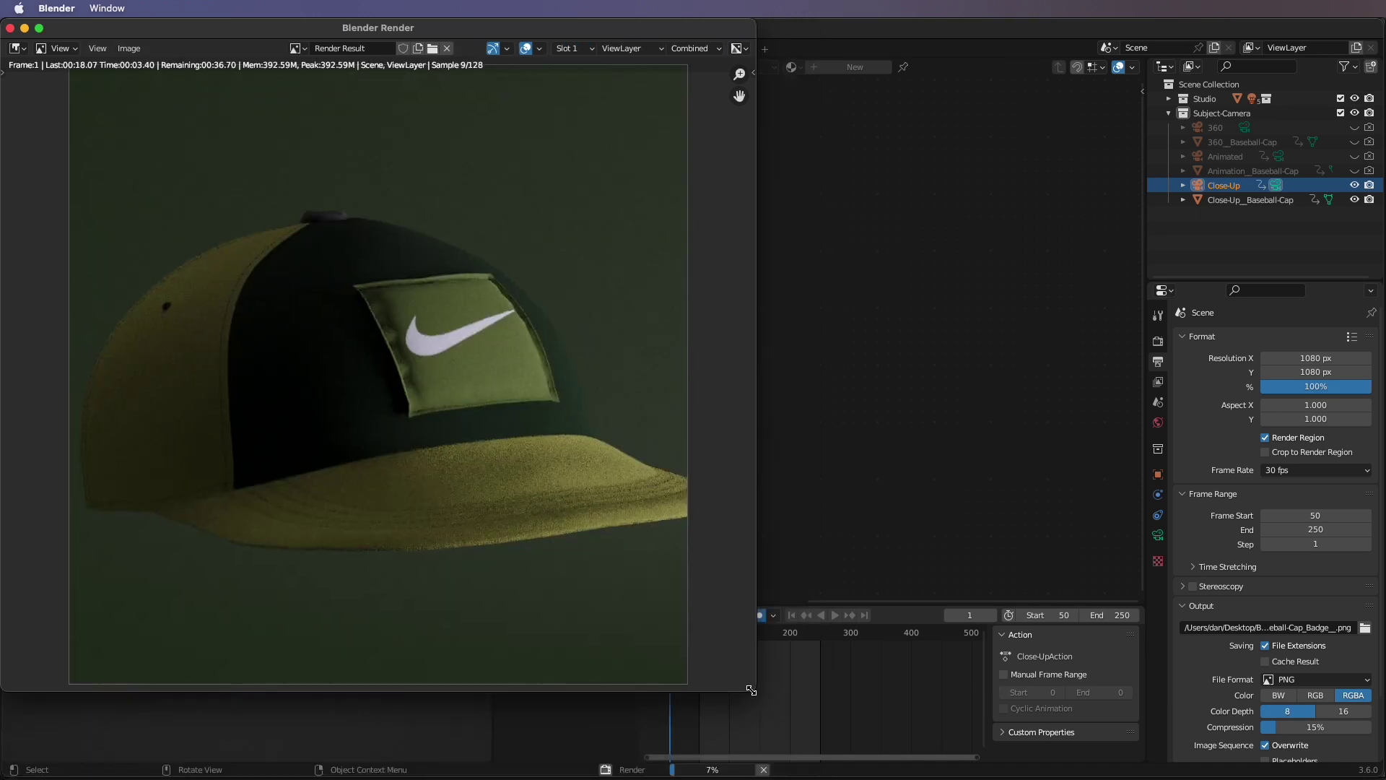
{"action": "scroll", "coordinate": [337, 349], "scroll_direction": "up", "scroll_amount": 1}
Close the render result and adjust the close-up cap's Buttons base colour
{"action": "left_click", "coordinate": [11, 29]}
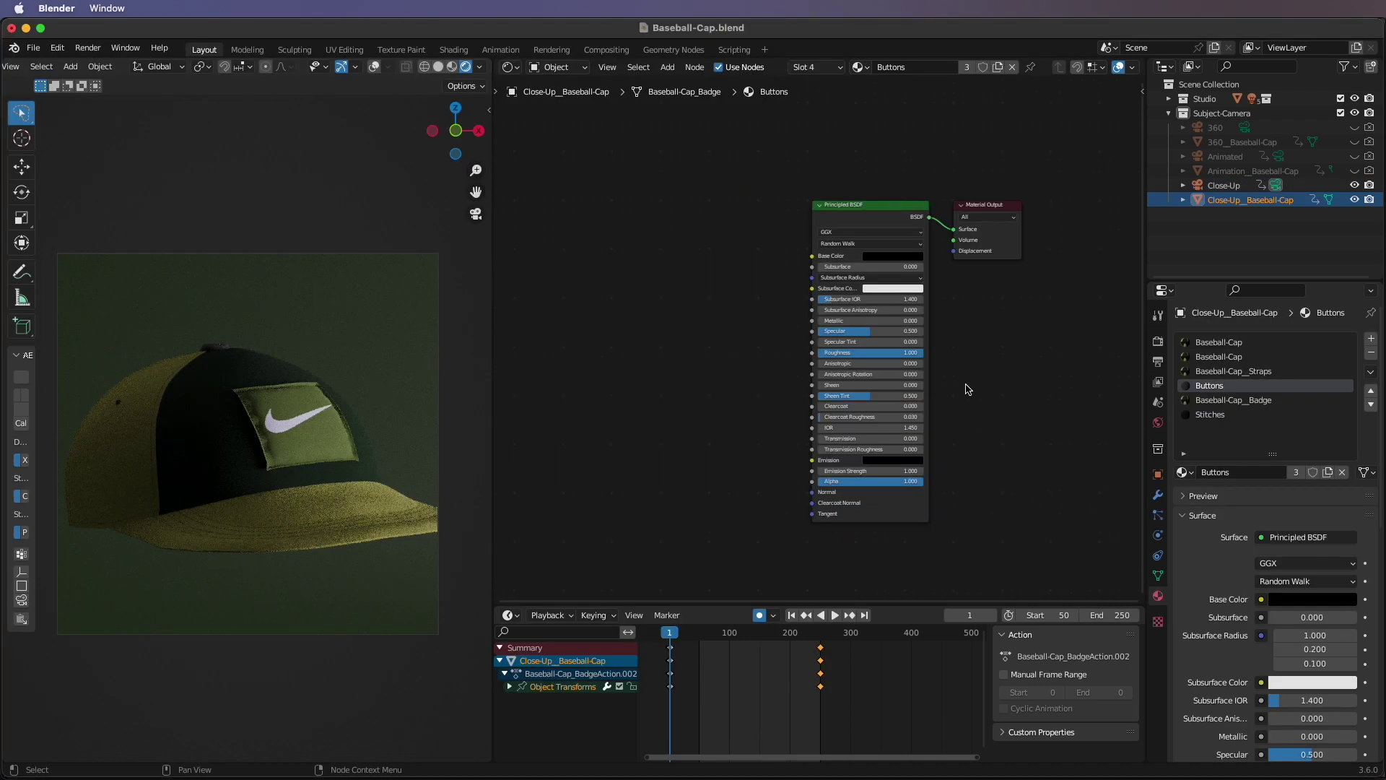
{"action": "middle_click_drag", "start_coordinate": [1028, 388], "coordinate": [968, 397]}
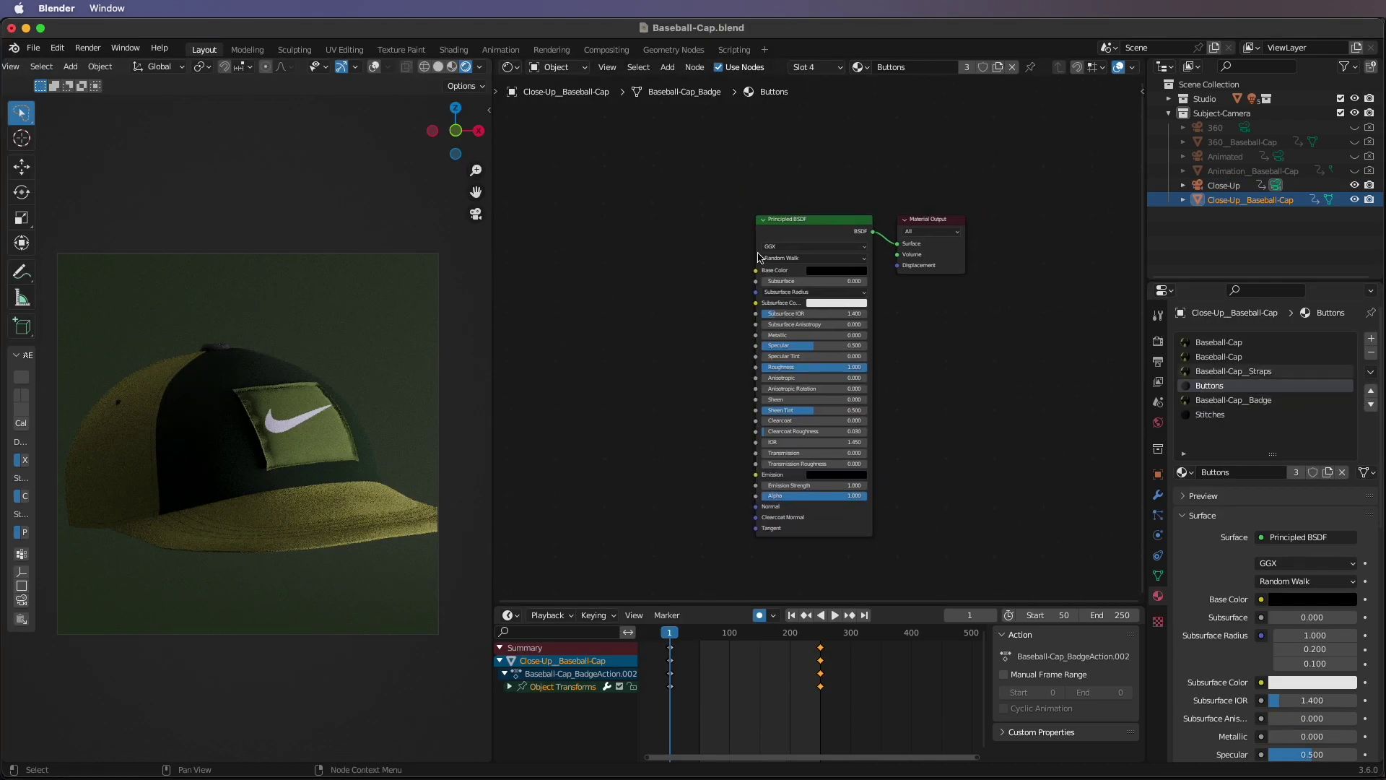
{"action": "left_click", "coordinate": [837, 271]}
{"action": "left_click_drag", "start_coordinate": [889, 199], "coordinate": [889, 132]}
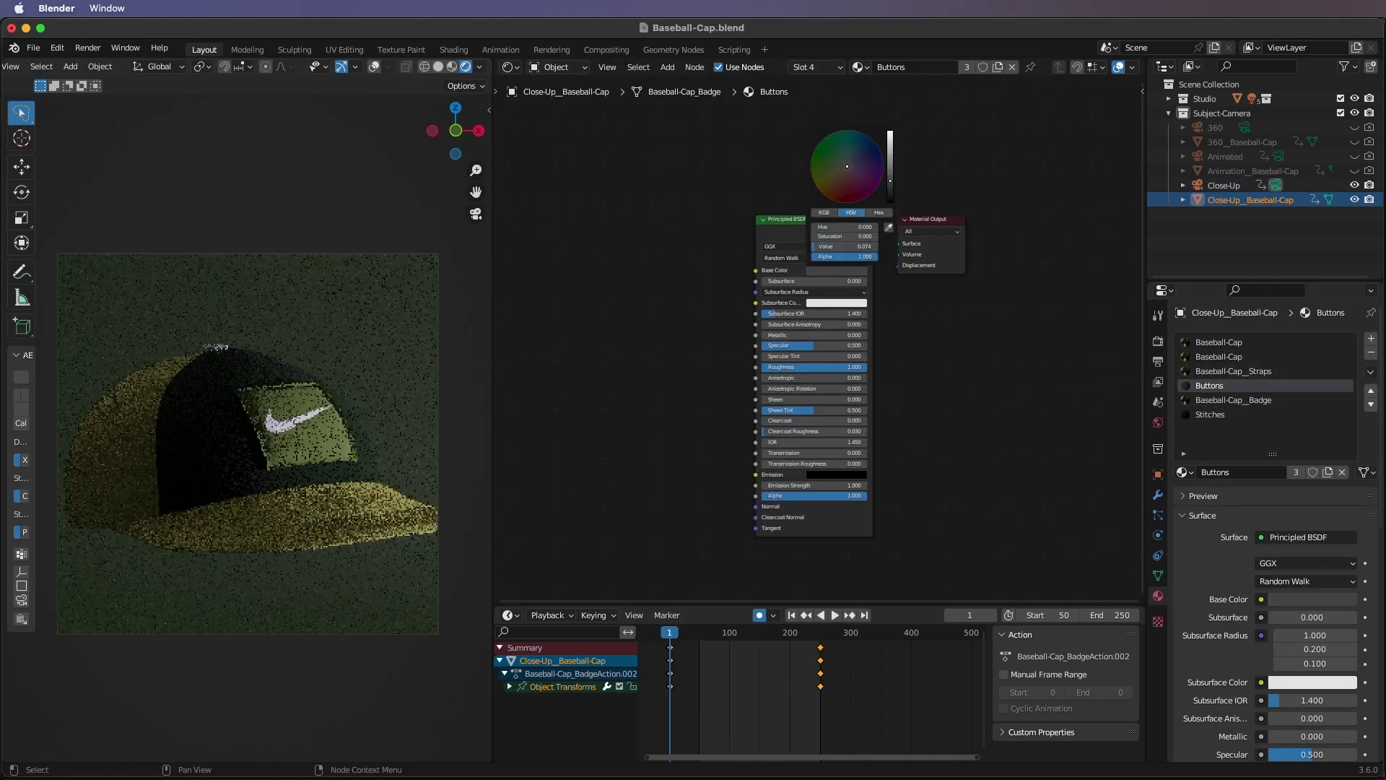
Set the Stitches material's Principled BSDF base colour to pale pink
{"action": "left_click", "coordinate": [1211, 415]}
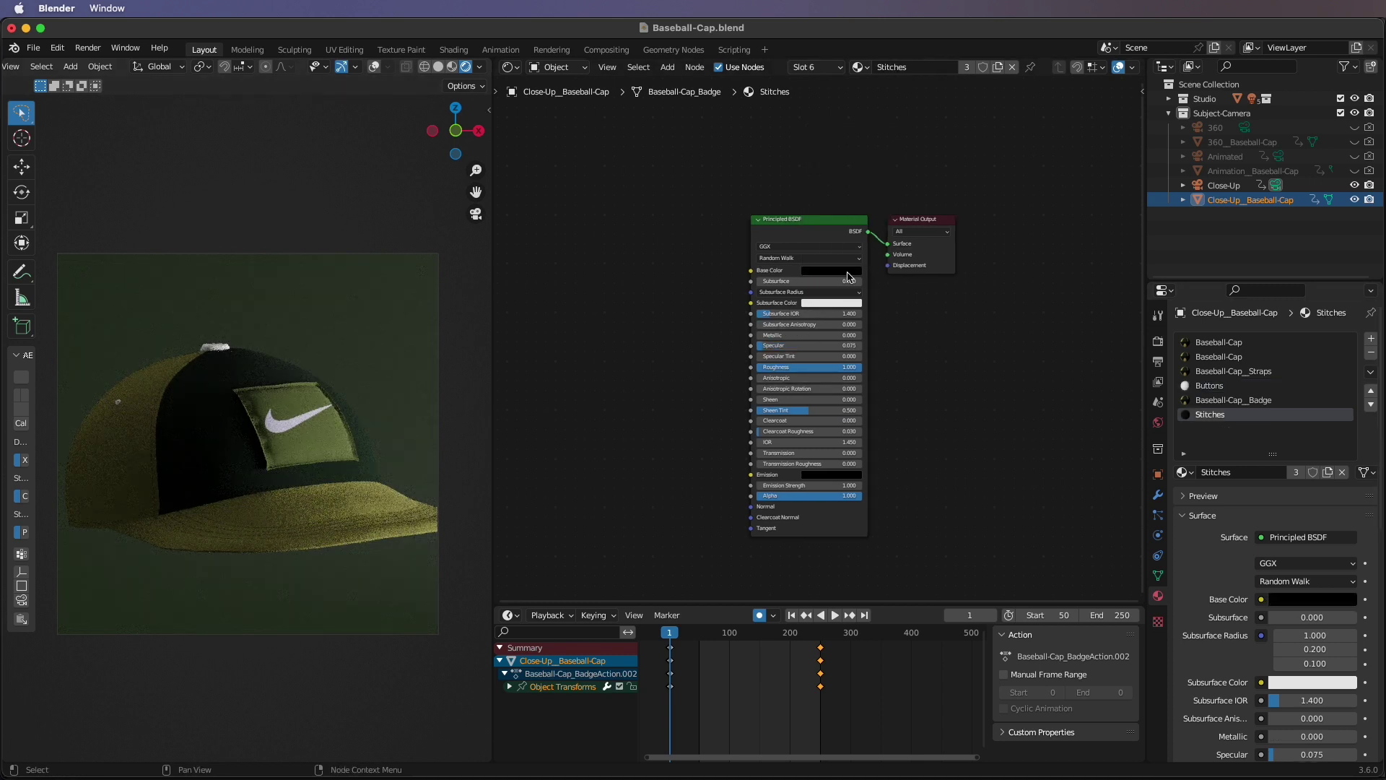
{"action": "left_click", "coordinate": [841, 272]}
{"action": "left_click_drag", "start_coordinate": [886, 194], "coordinate": [885, 133]}
{"action": "left_click", "coordinate": [836, 185]}
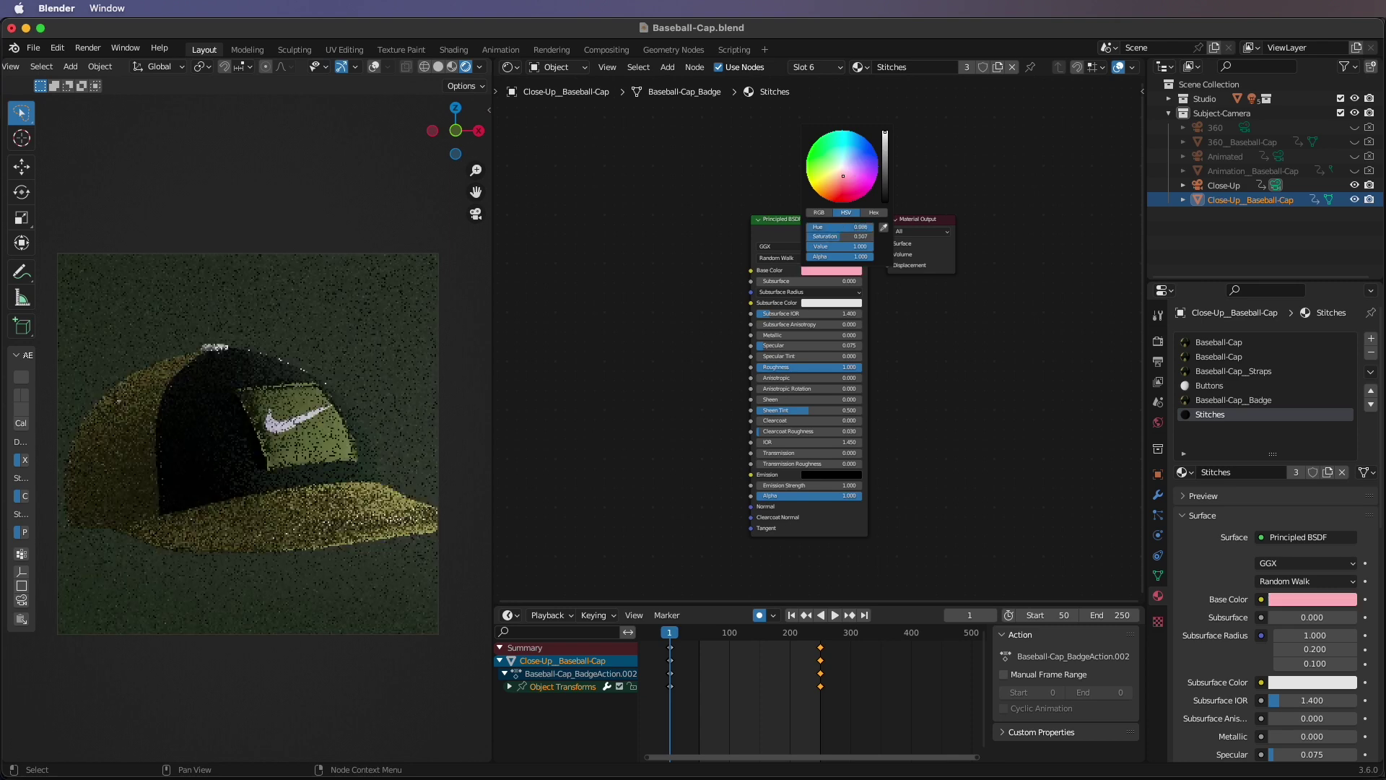